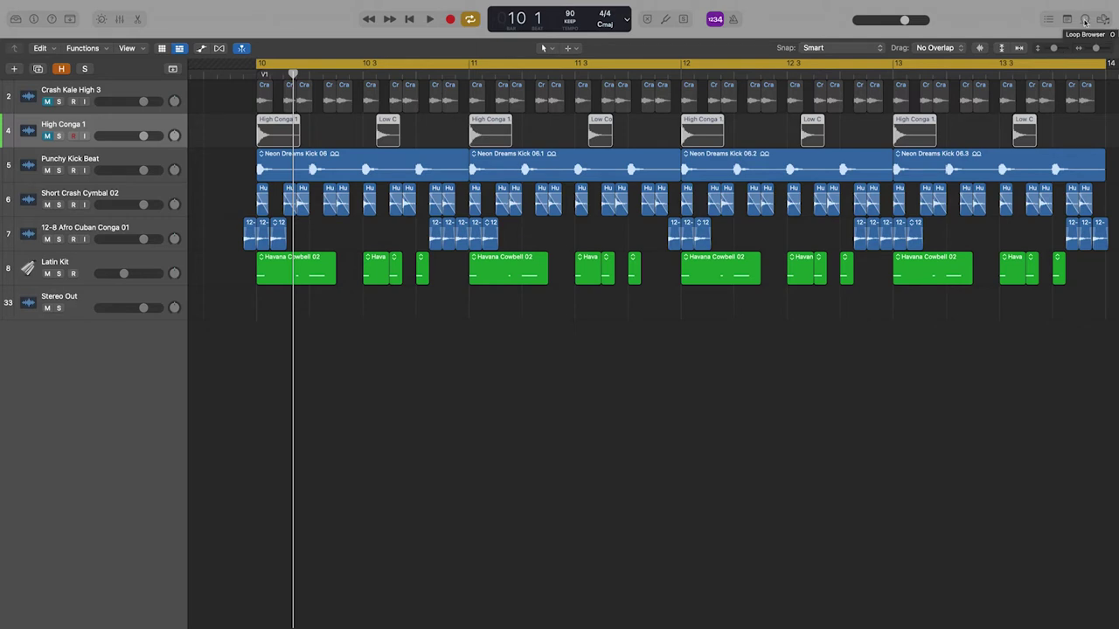
Open the Loop Browser, filter the loops to All Drums and search for "neon dream".
left_click(1084, 20)
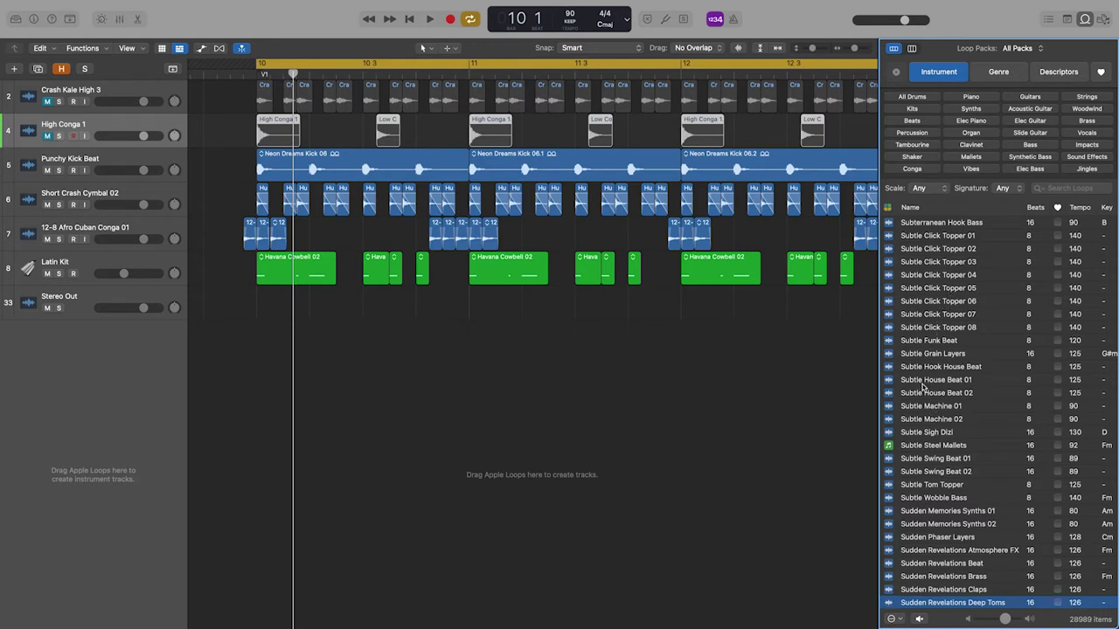
left_click(912, 97)
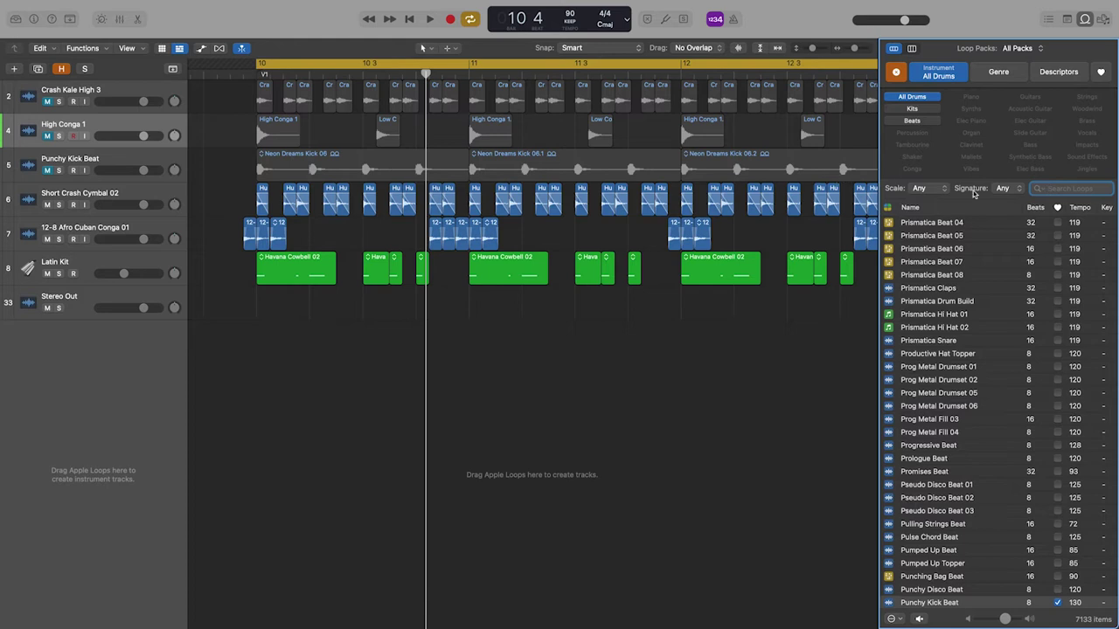
left_click(1056, 190)
type("neon")
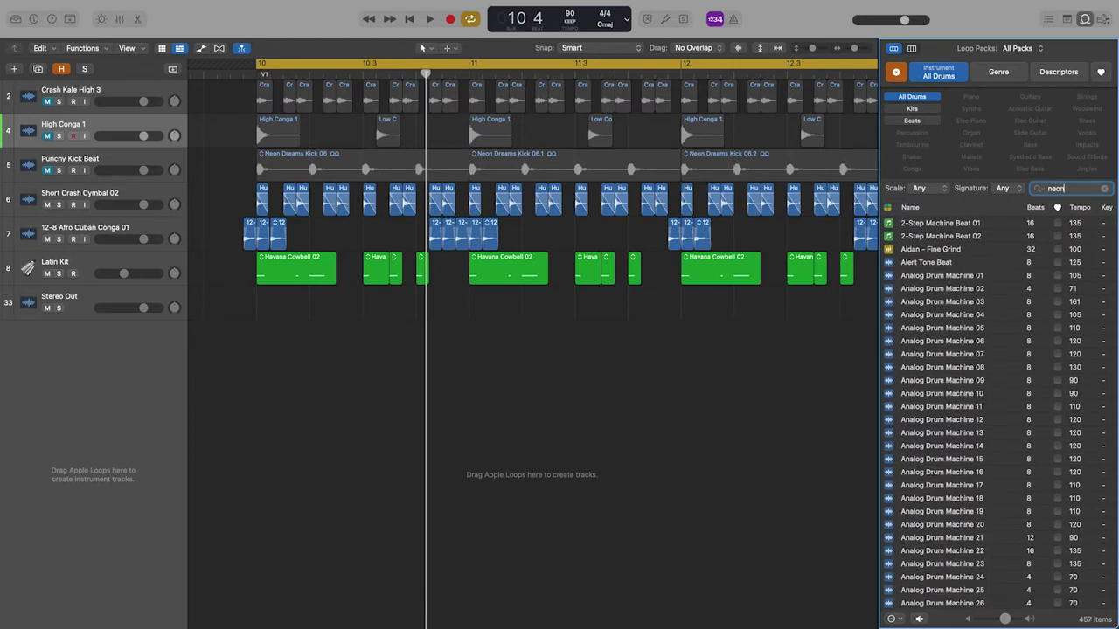
type(" dream")
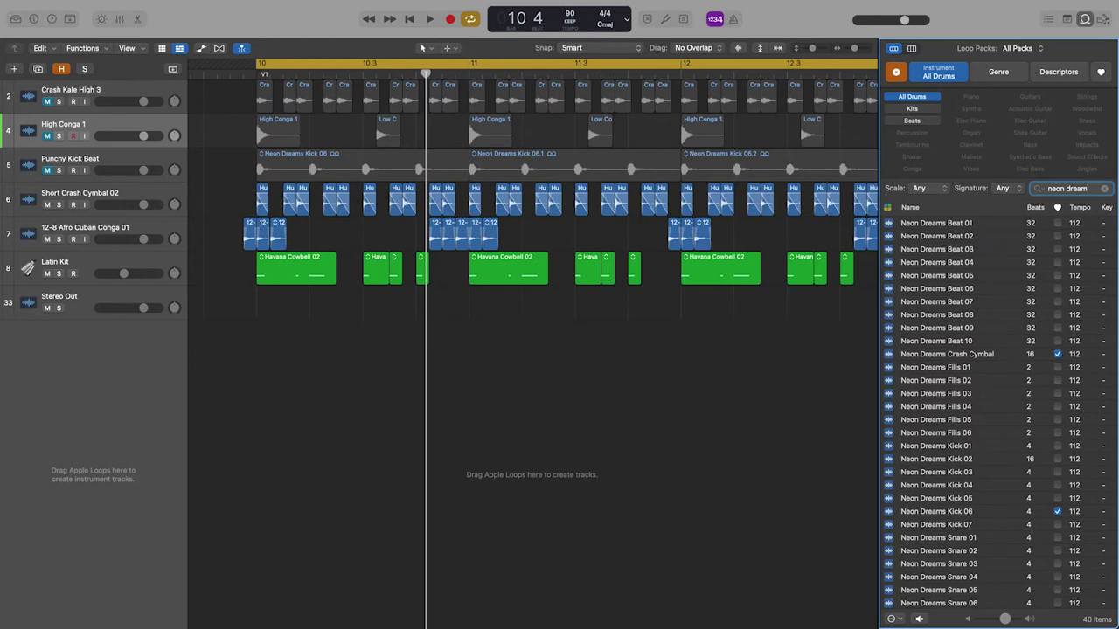
Preview the Neon Dreams Kick 06 loop, place it at bar 10 on a new track below Latin Kit, and play it back.
left_click(947, 513)
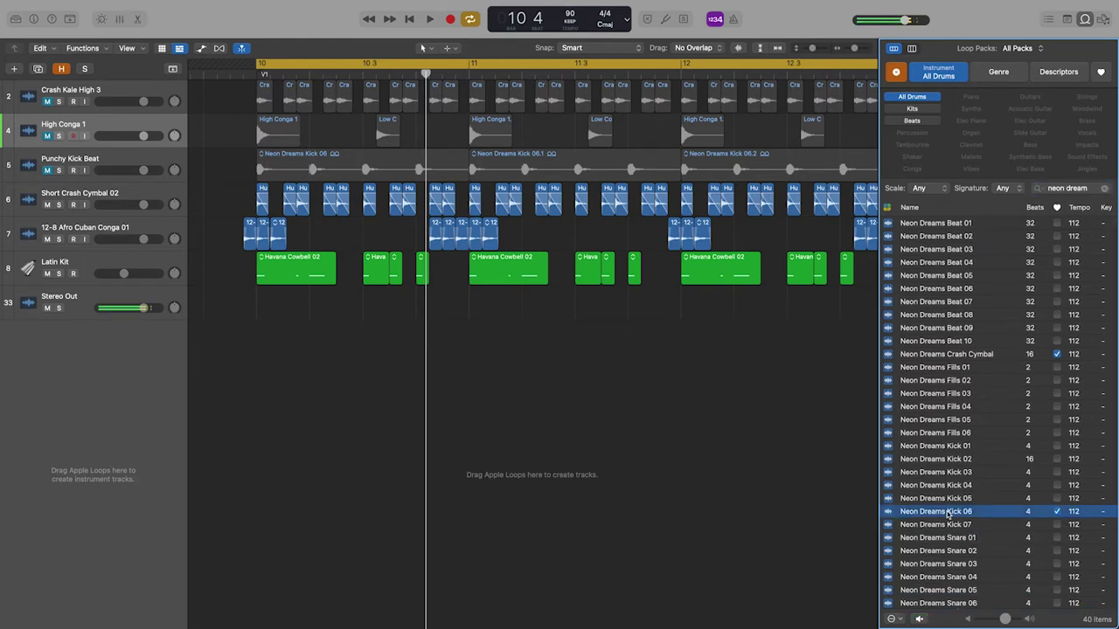
left_click_drag(935, 513, 258, 313)
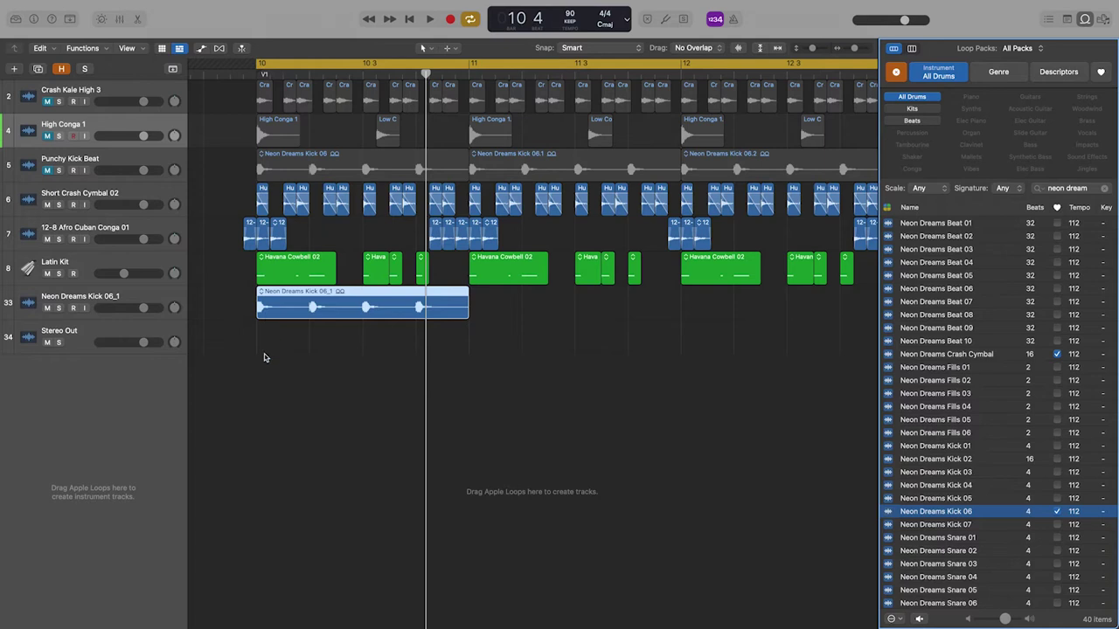
key("space")
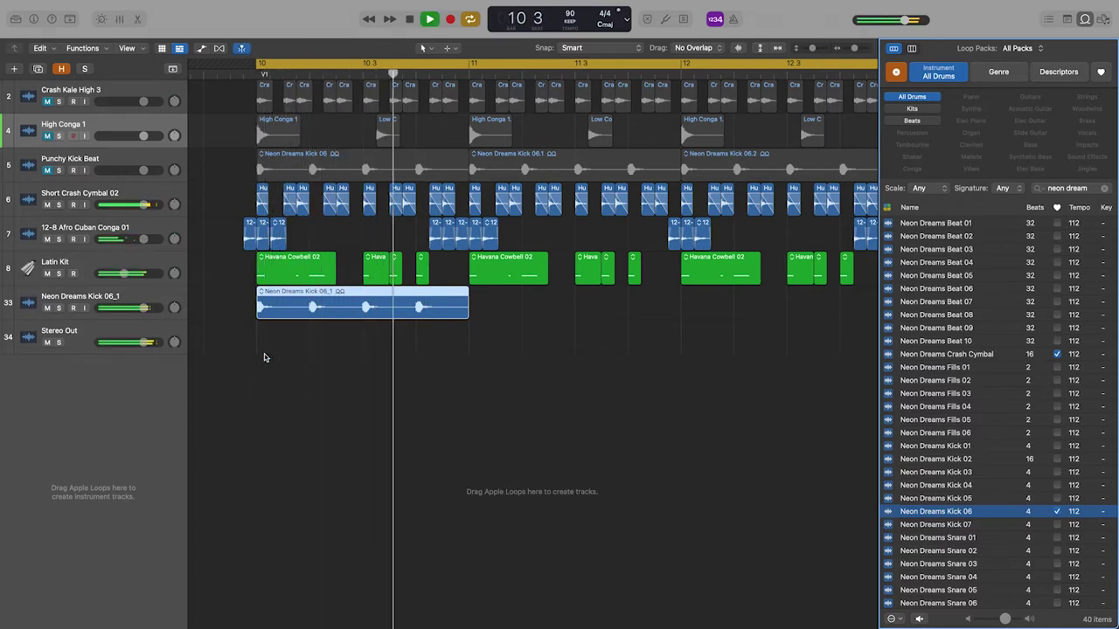
key("space")
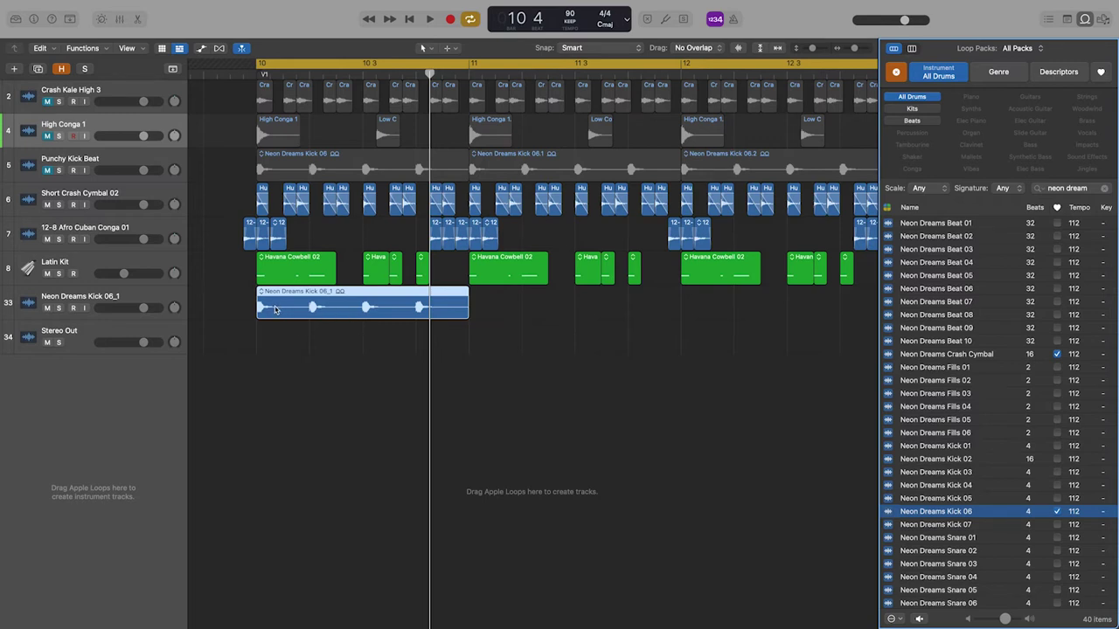
Try to split the new Neon Dreams Kick region into four pieces, one per kick hit, with the Scissors Tool.
key("t")
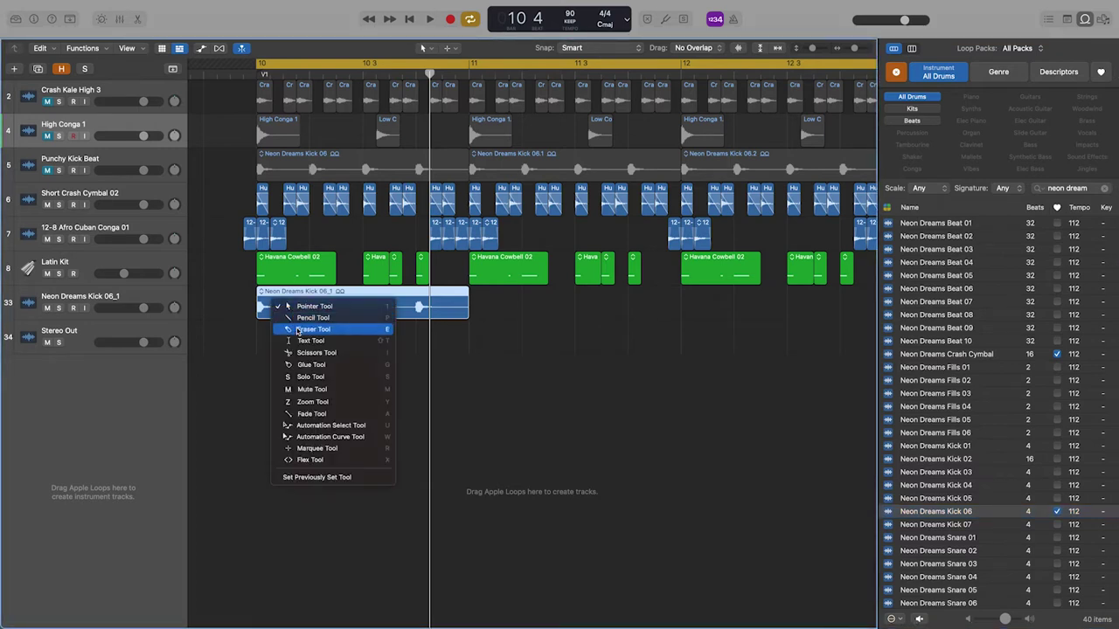
left_click(316, 353)
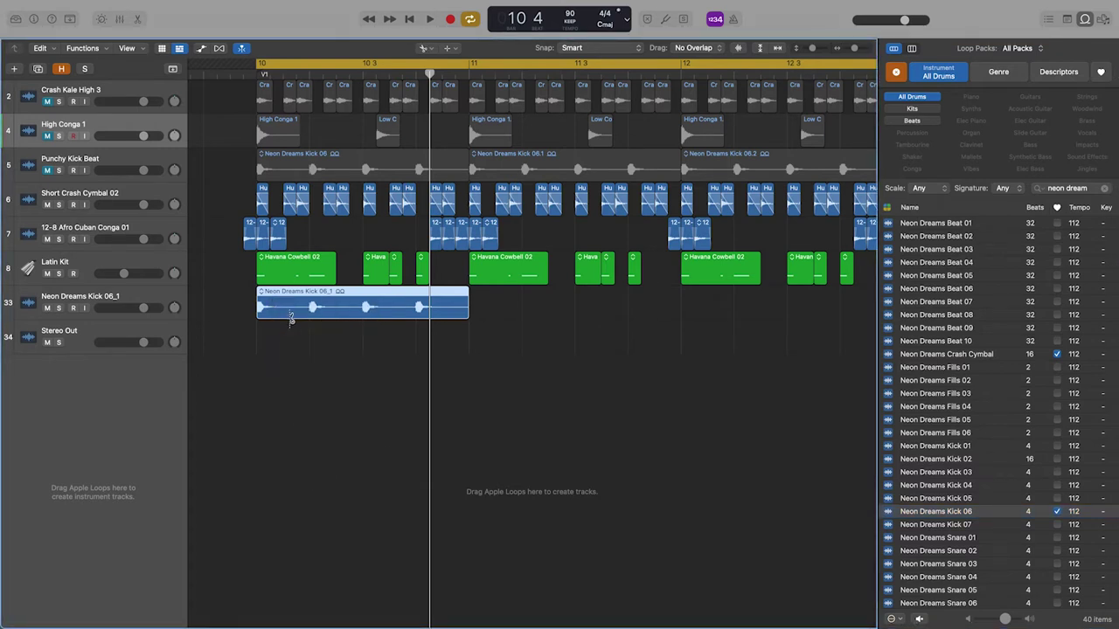
left_click(301, 307)
left_click(350, 308)
left_click(403, 308)
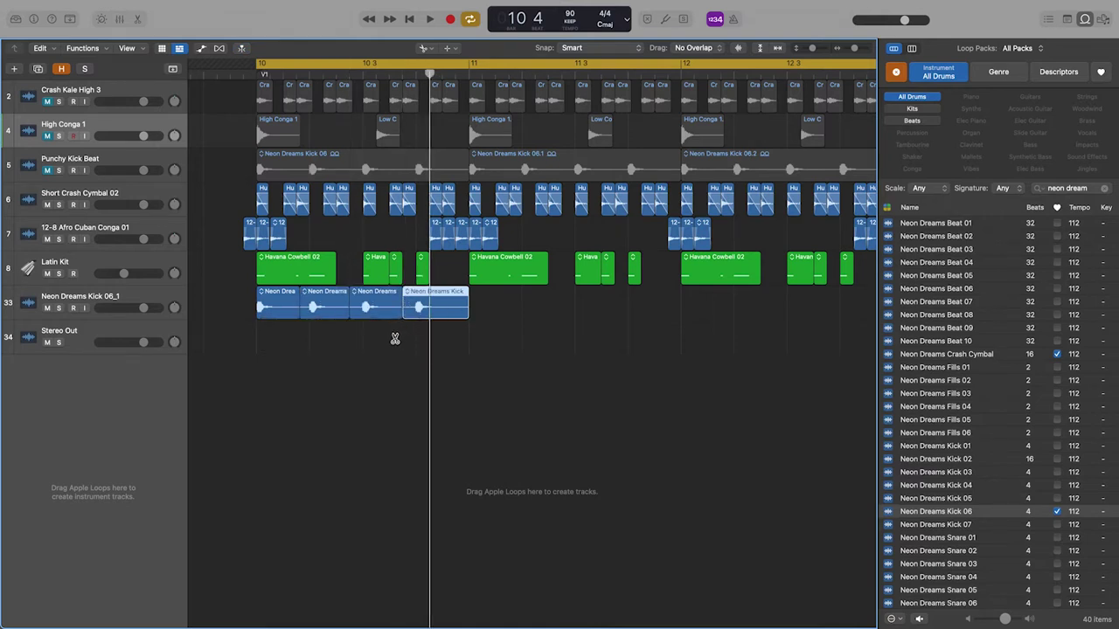
key("t")
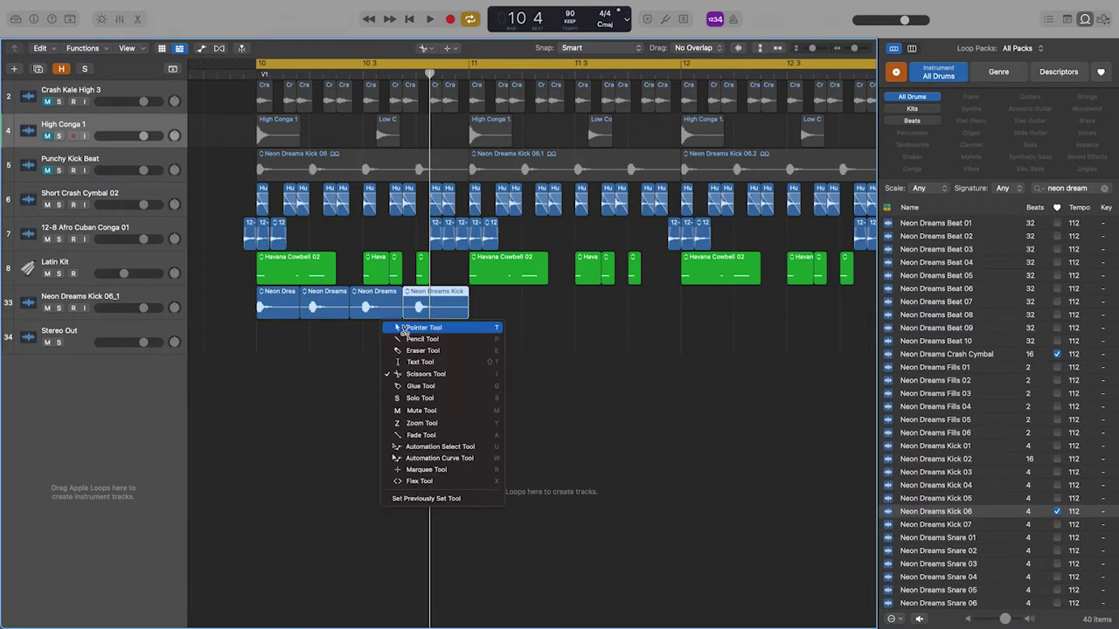
left_click(403, 329)
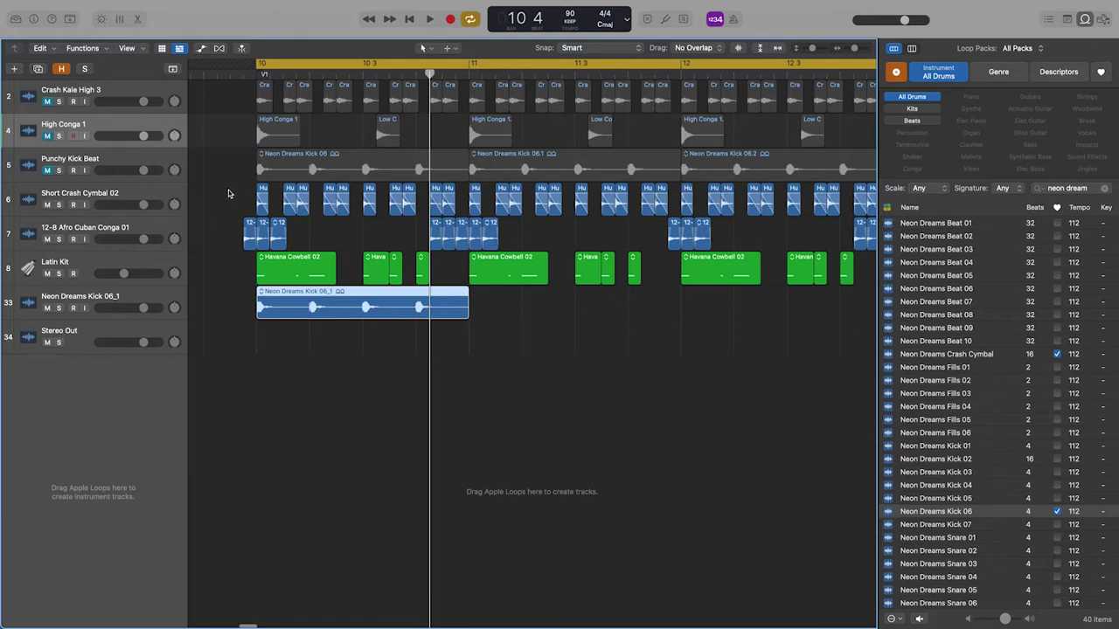
Replace the loop search term with "hushed" within All Drums.
scroll(233, 190, "up", 10)
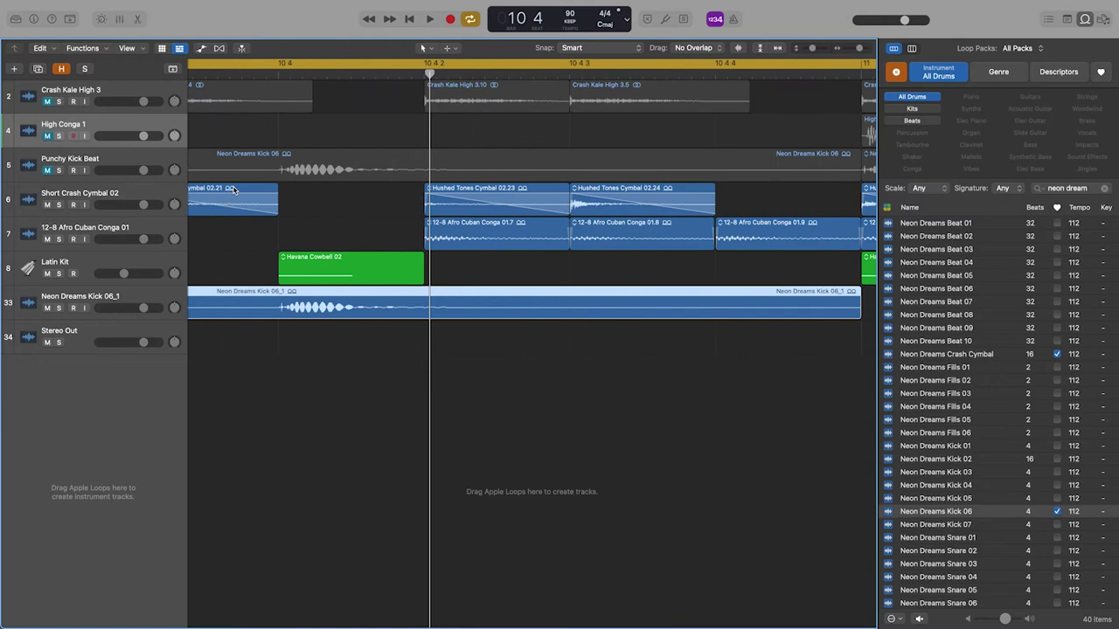
scroll(233, 191, "down", 2)
scroll(289, 192, "left", 5)
scroll(289, 192, "left", 5)
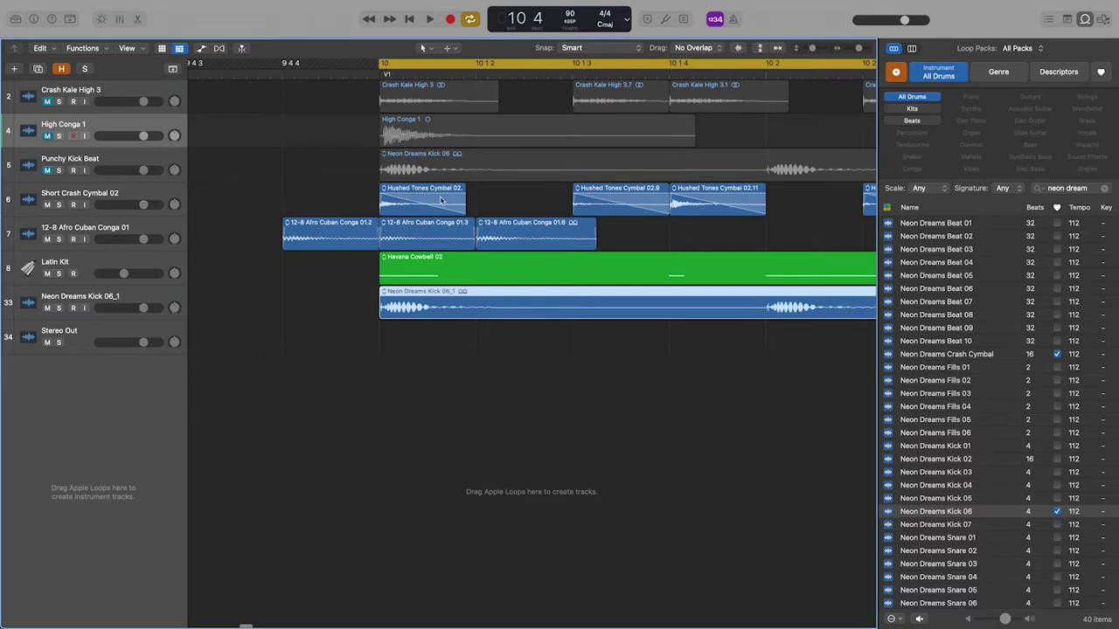
left_click(1106, 189)
type("hushed")
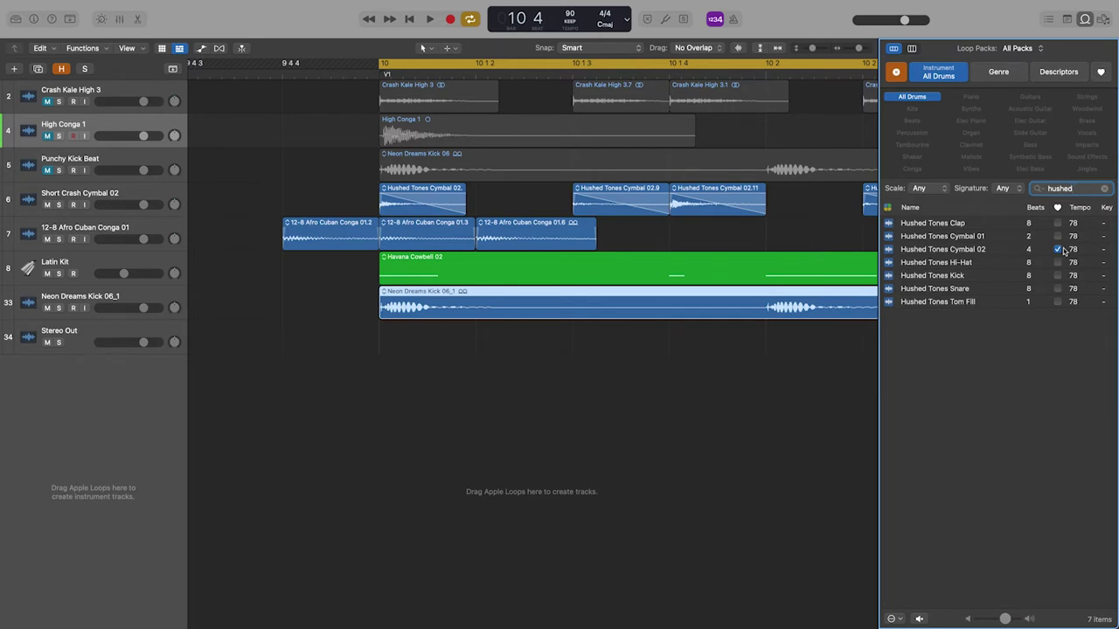
Preview the Hushed Tones Cymbal 02 loop and place it at bar 10 on a new track below the new kick track.
left_click(975, 253)
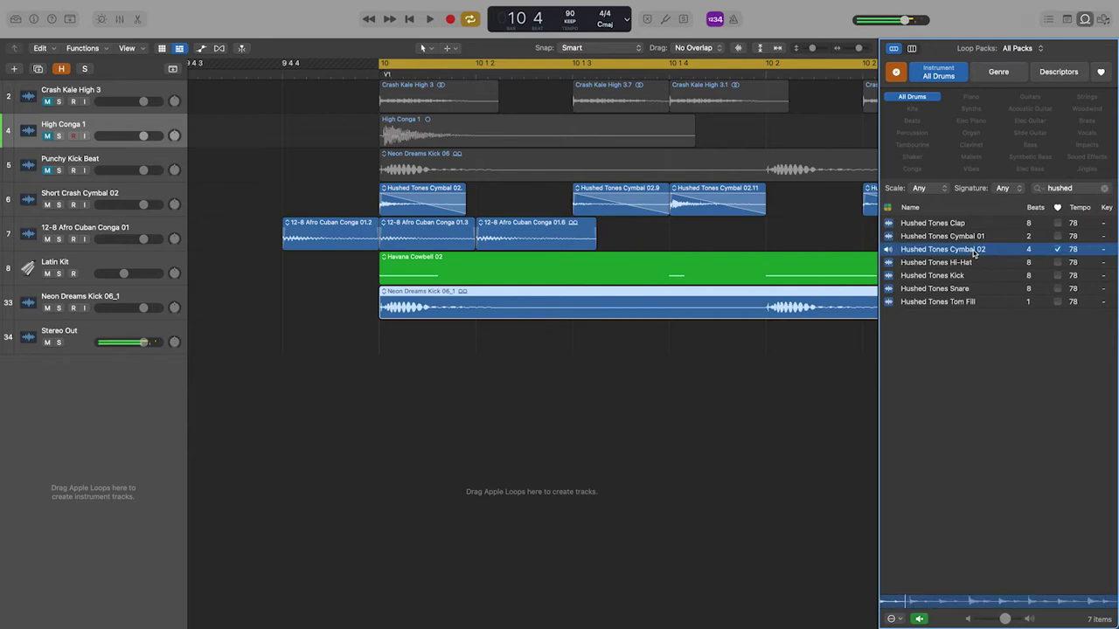
left_click(967, 254)
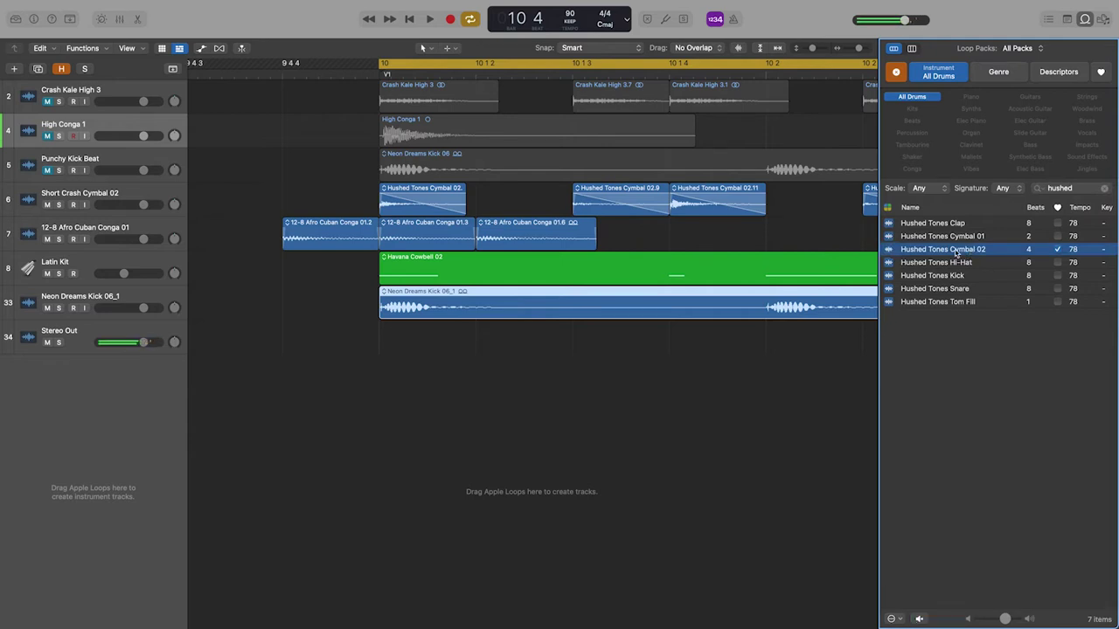
left_click_drag(949, 255, 481, 362)
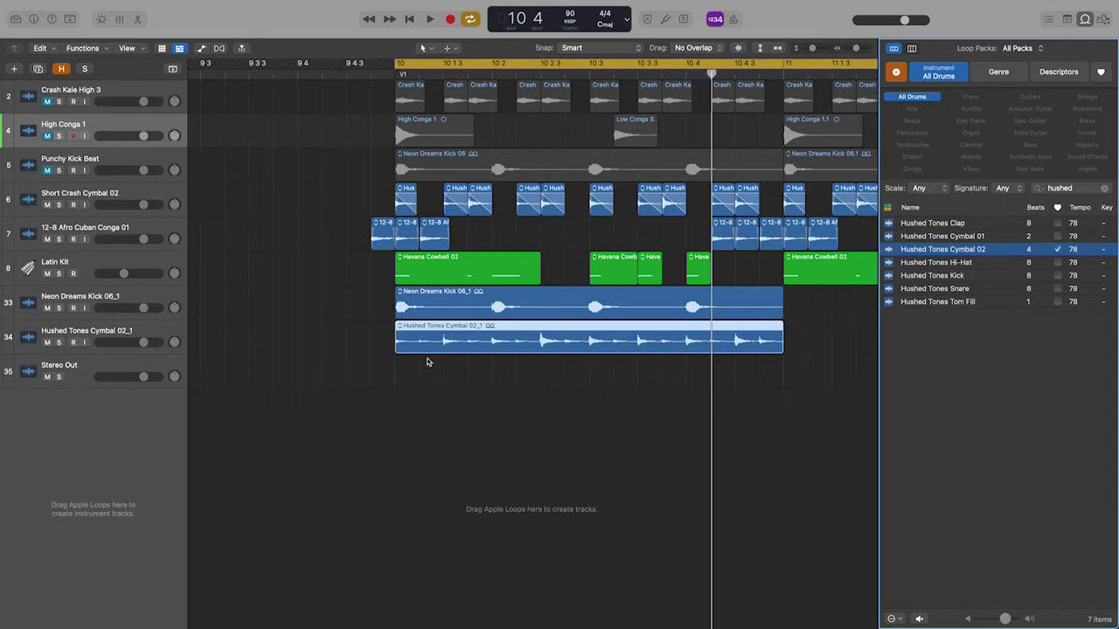
Mute the Short Crash Cymbal 02 track, solo the new Hushed Tones Cymbal track and listen to it.
key("space")
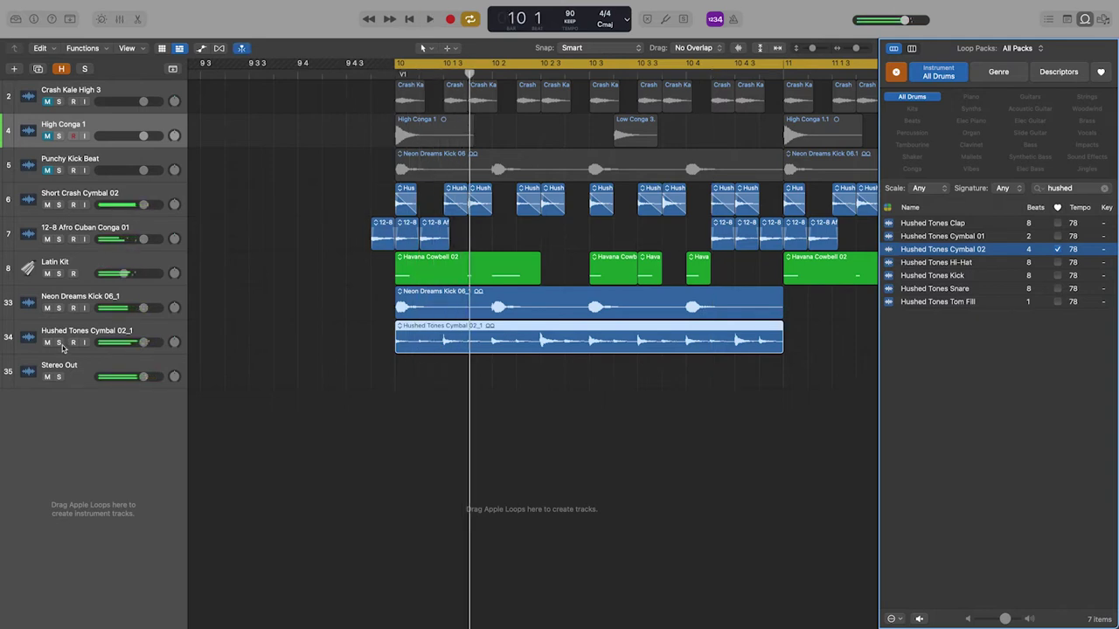
left_click(49, 205)
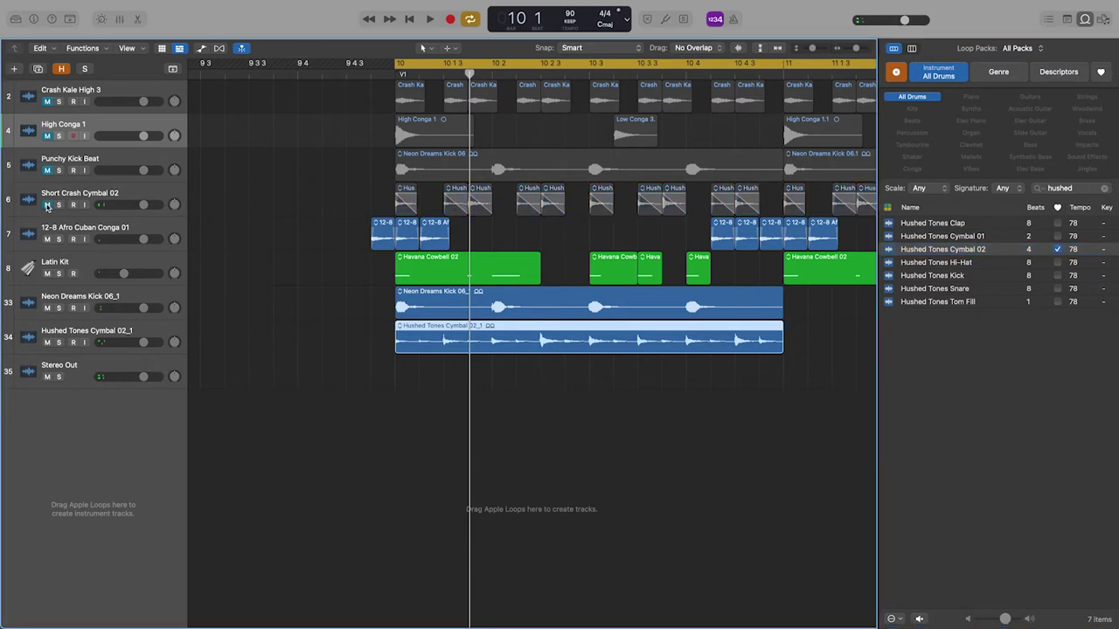
left_click(58, 343)
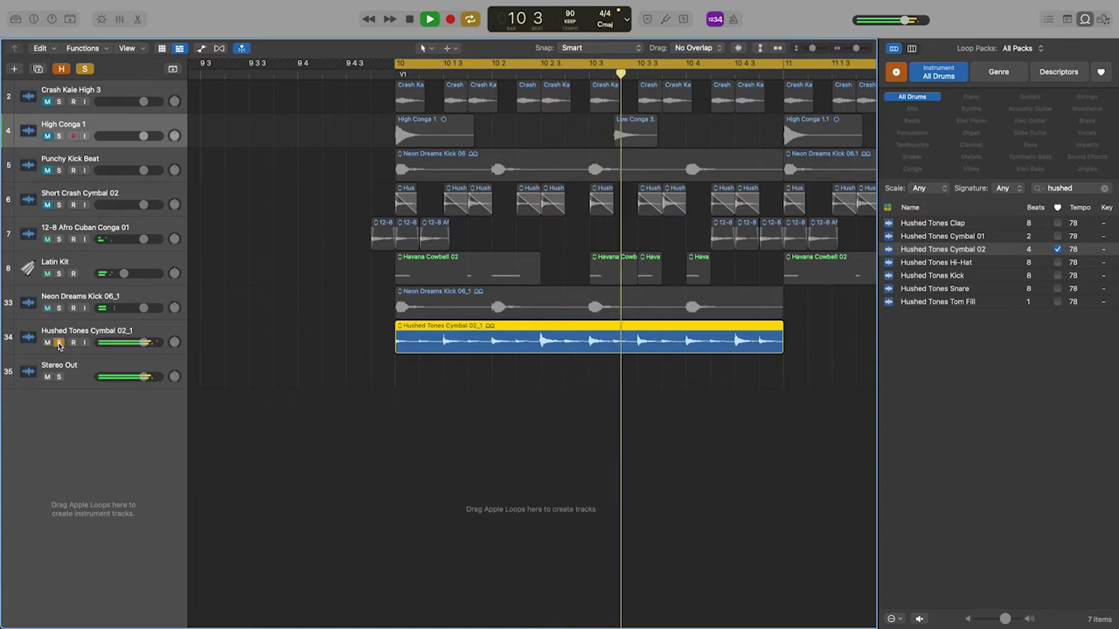
key("space")
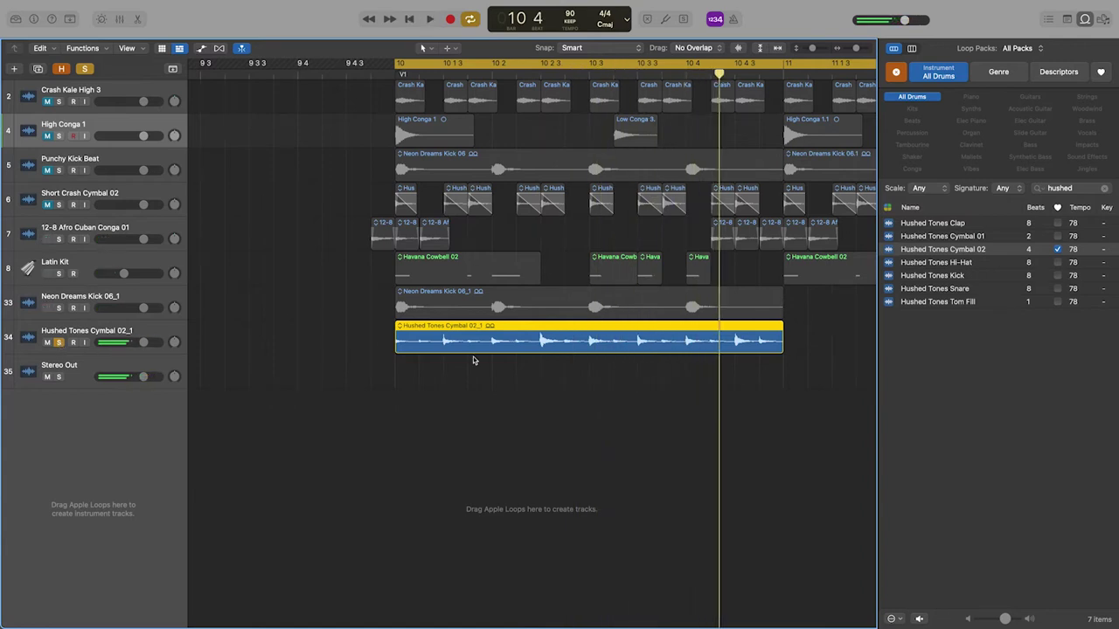
Close the Loop Browser, also solo the new Neon Dreams Kick track, and play it together with the cymbal loop.
key("super+Right")
key("super+Right")
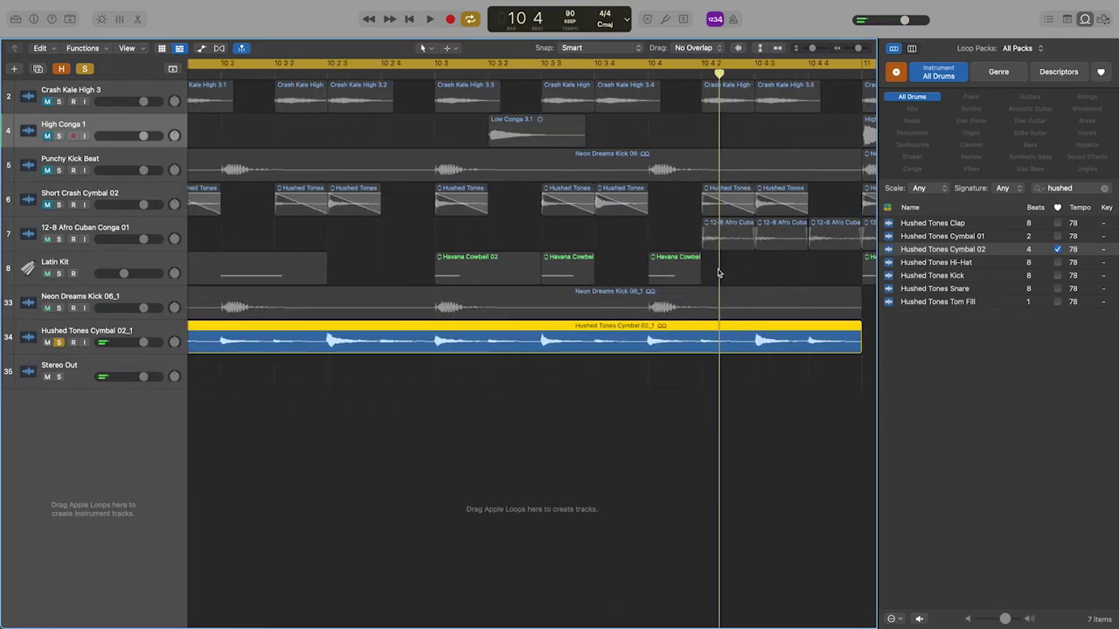
left_click(1085, 20)
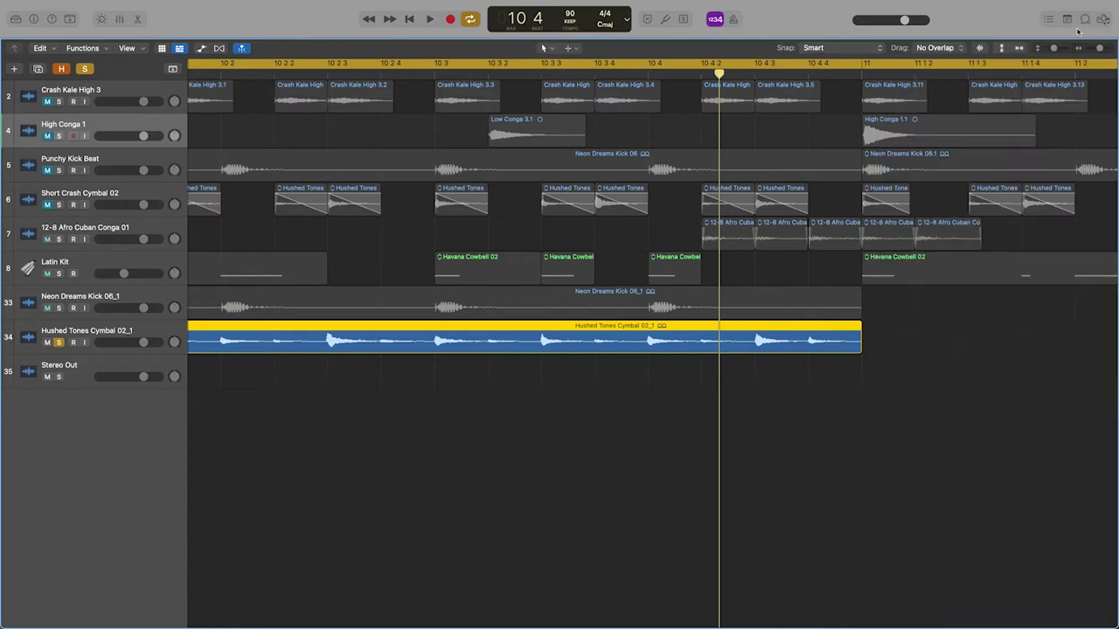
scroll(685, 392, "left", 5)
scroll(684, 393, "right", 2)
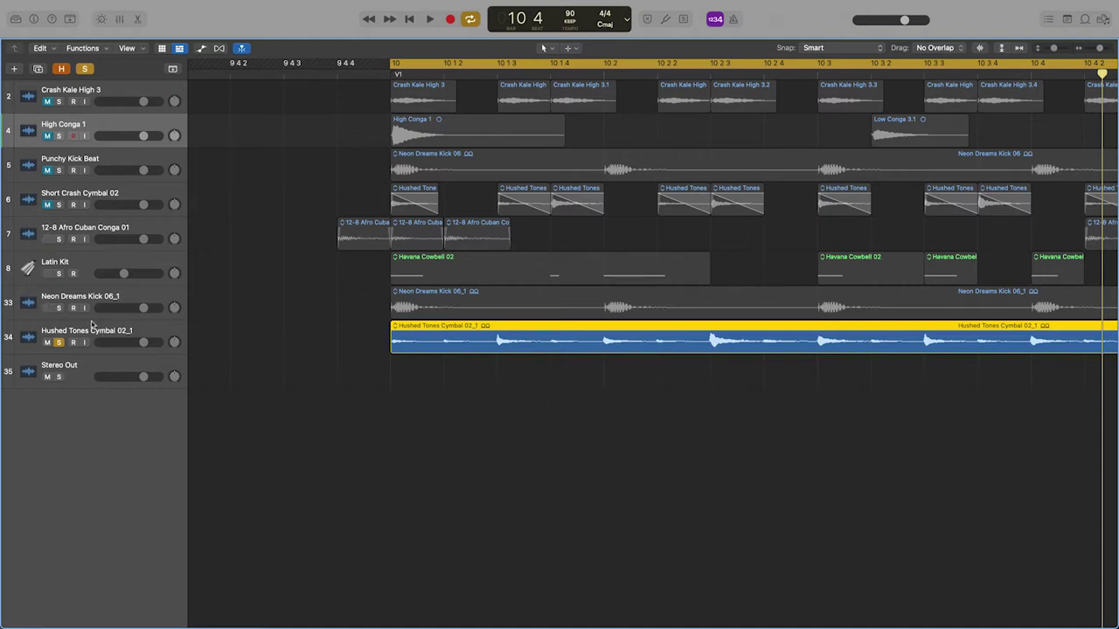
left_click(58, 308)
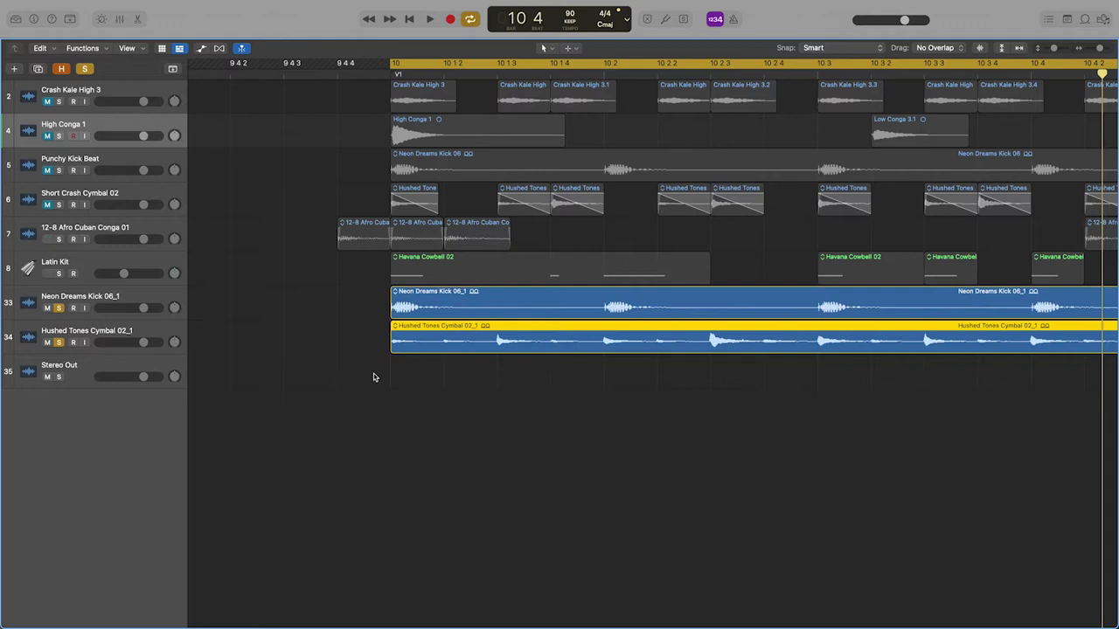
key("space")
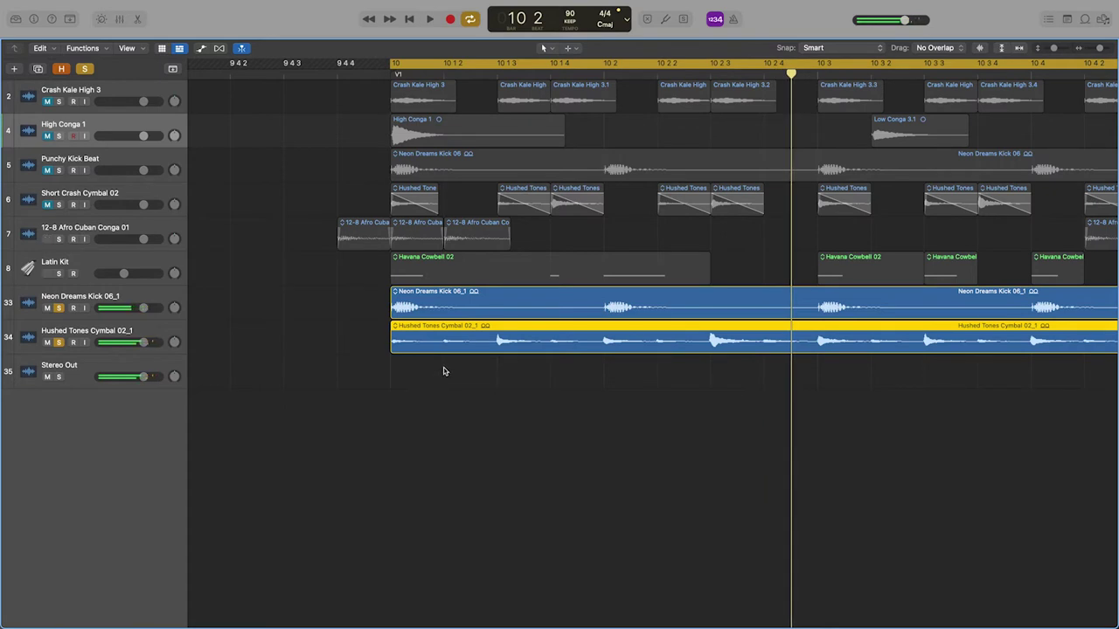
key("space")
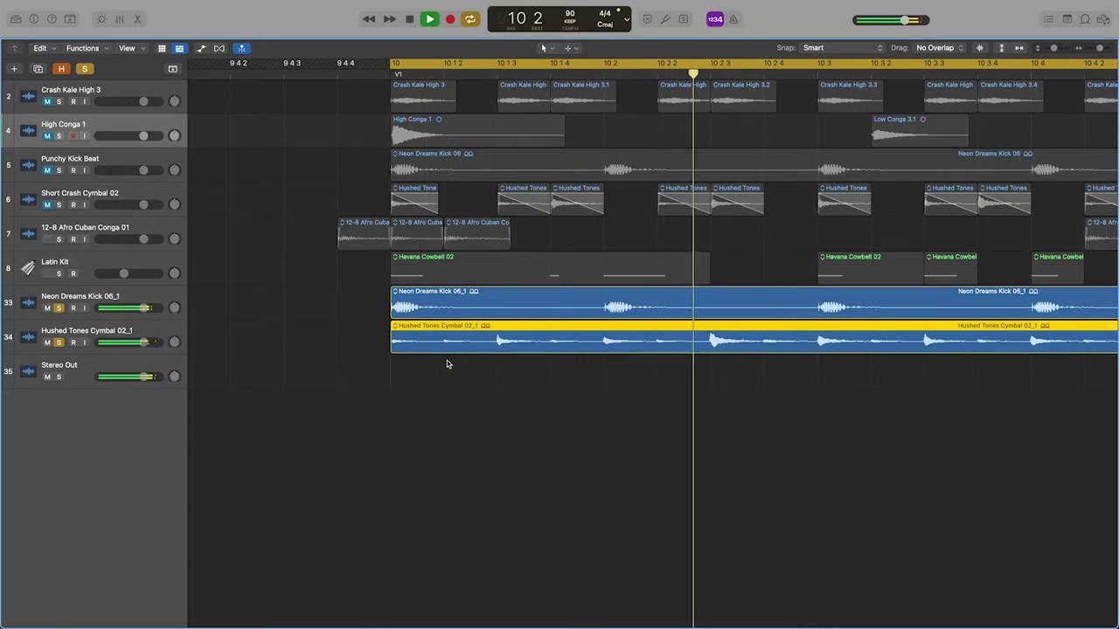
key("space")
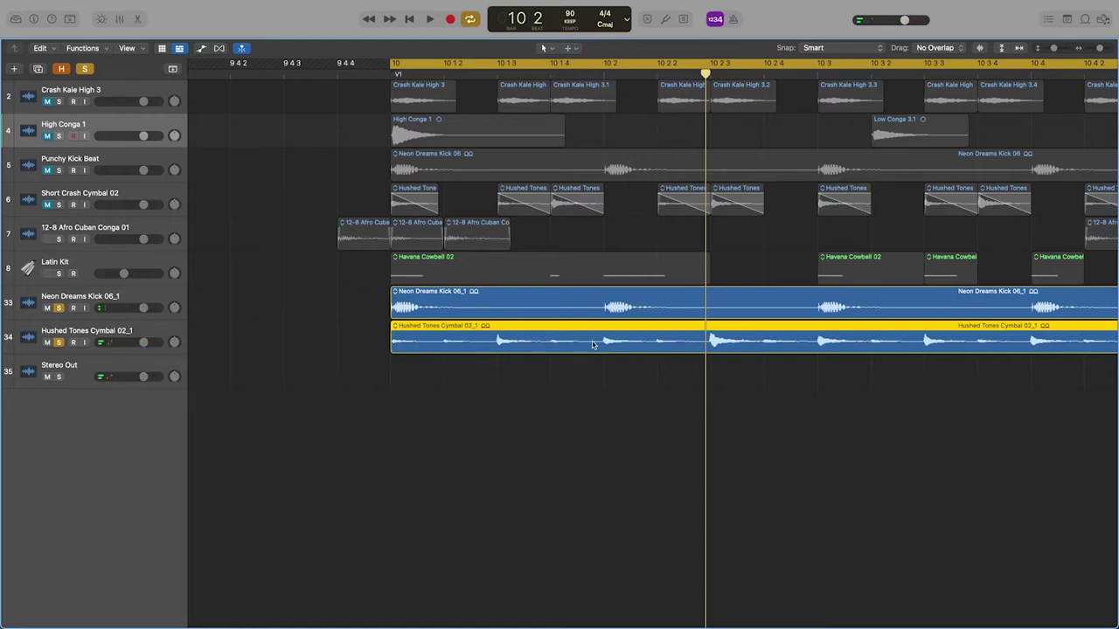
Move the Hushed Tones Cymbal region one beat earlier to 9 4, play it, and trim its start to bar 10.
left_click_drag(627, 350, 413, 342)
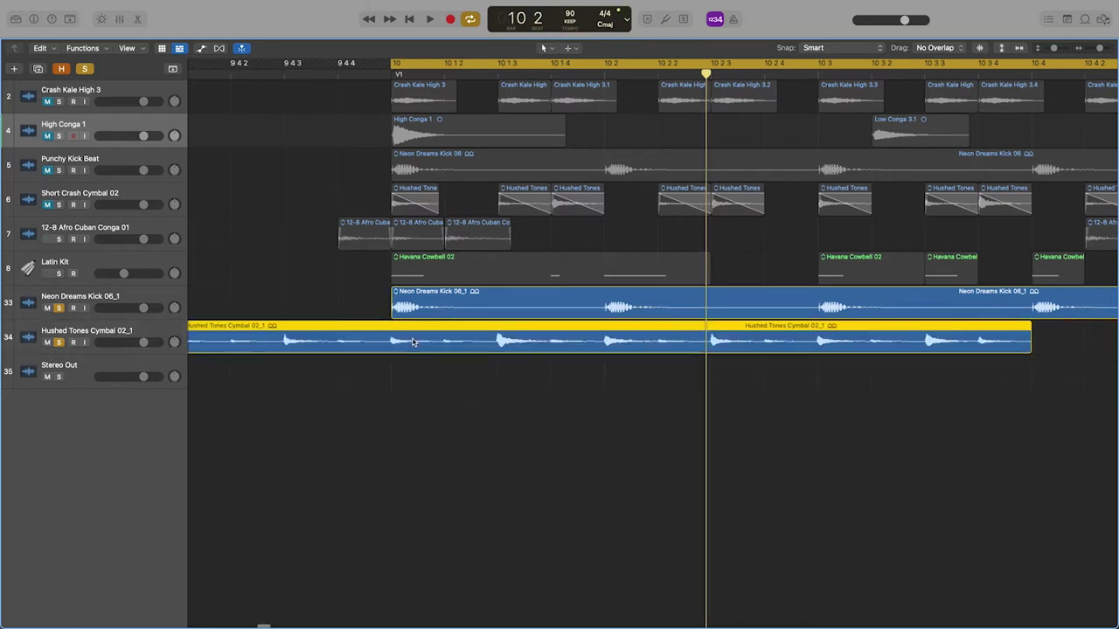
scroll(412, 342, "left", 3)
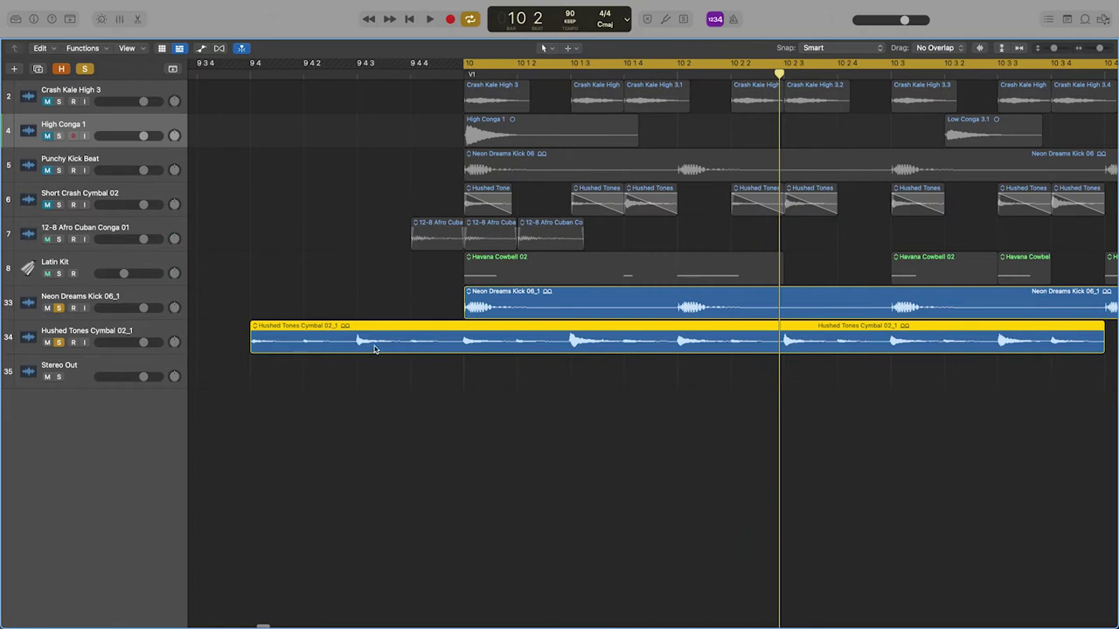
key("space")
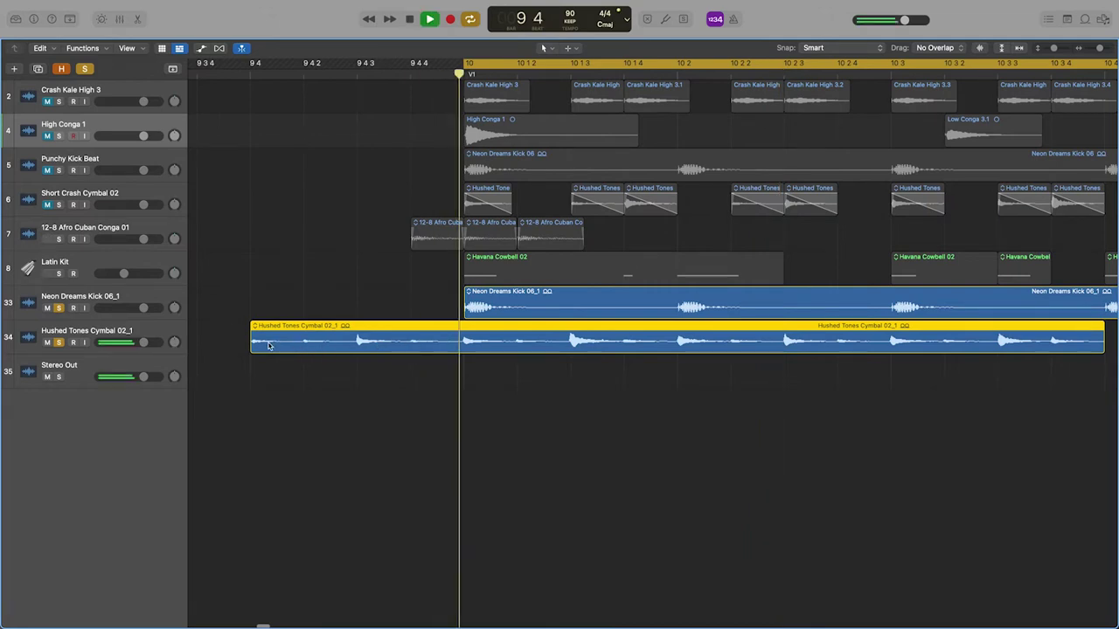
left_click_drag(253, 345, 467, 354)
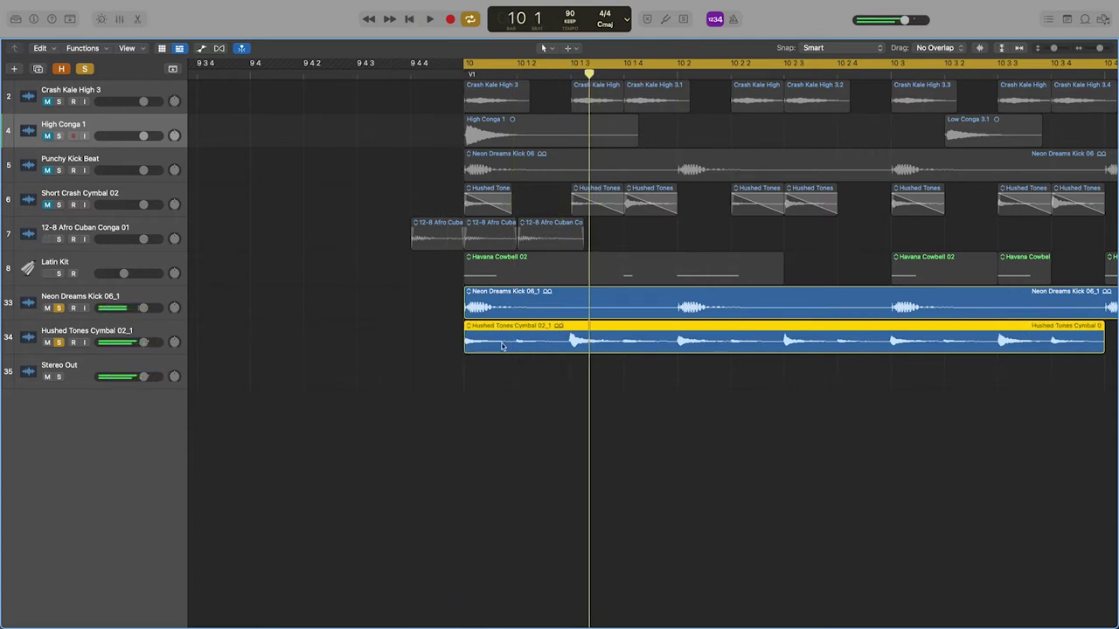
Split the Hushed Tones Cymbal region with the Scissors tool just before 10 1 2, after its first hit.
key("t")
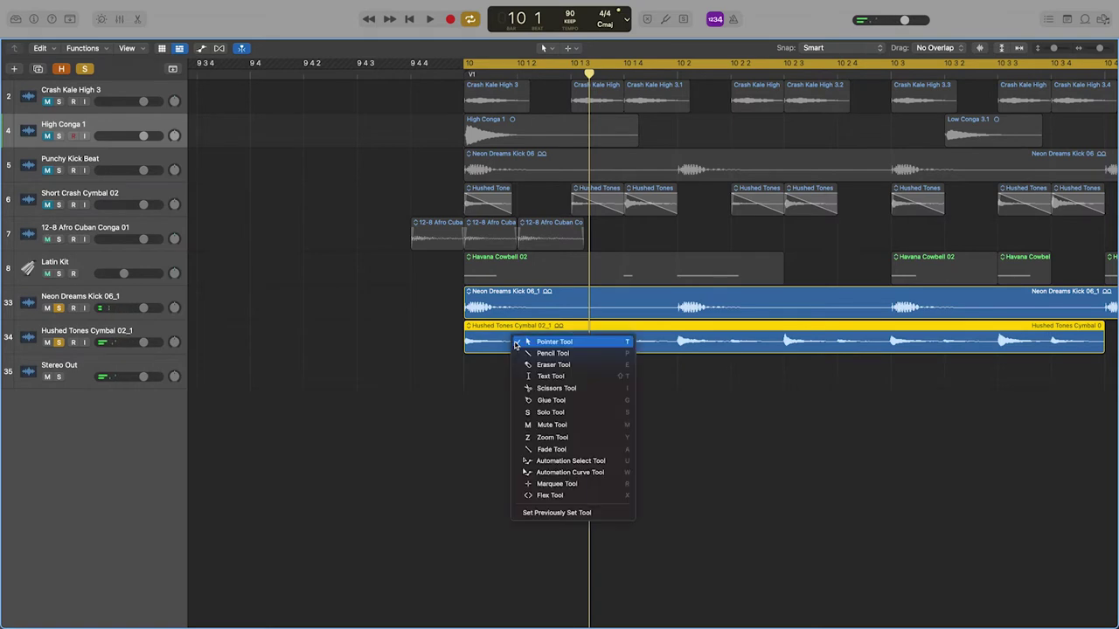
left_click(535, 388)
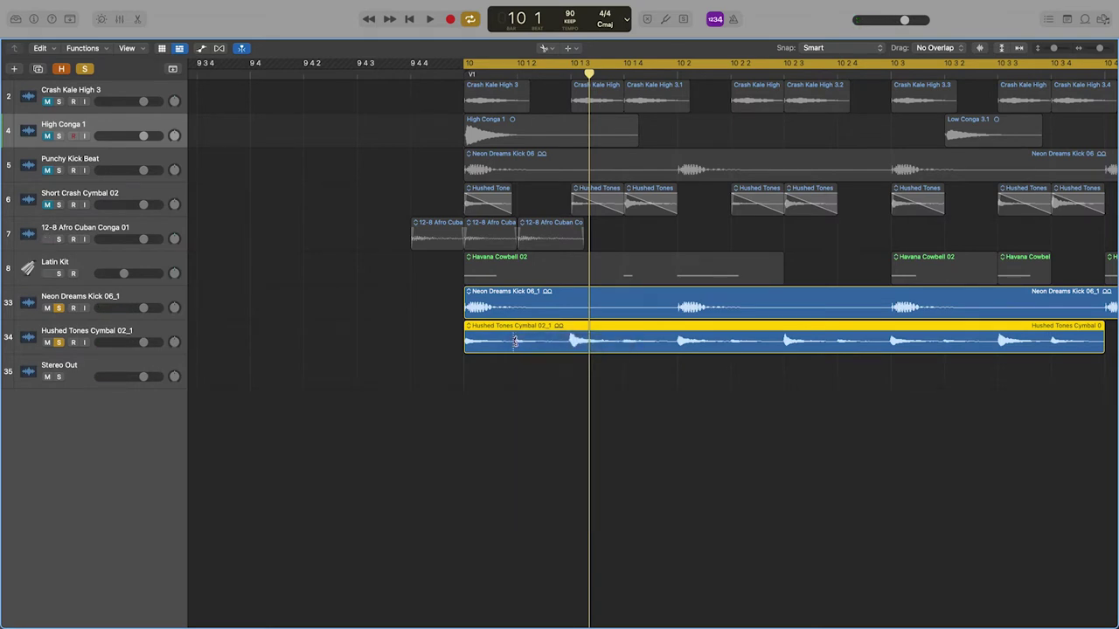
left_click(515, 341)
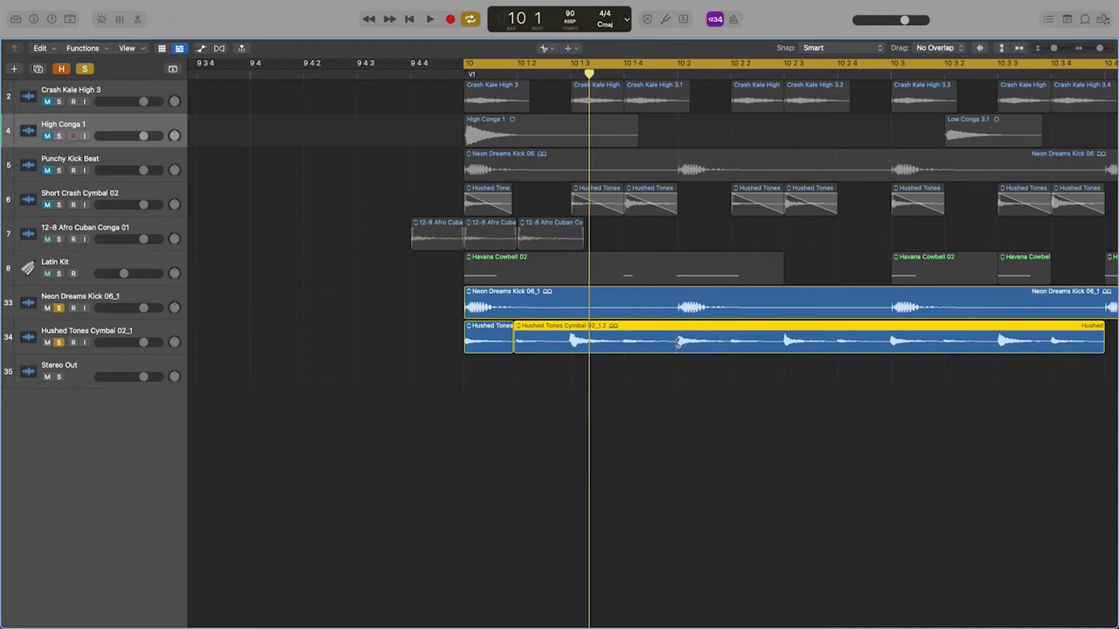
Play the soloed kick and cymbal loops together to find which cymbal hits to isolate.
key("space")
key("space")
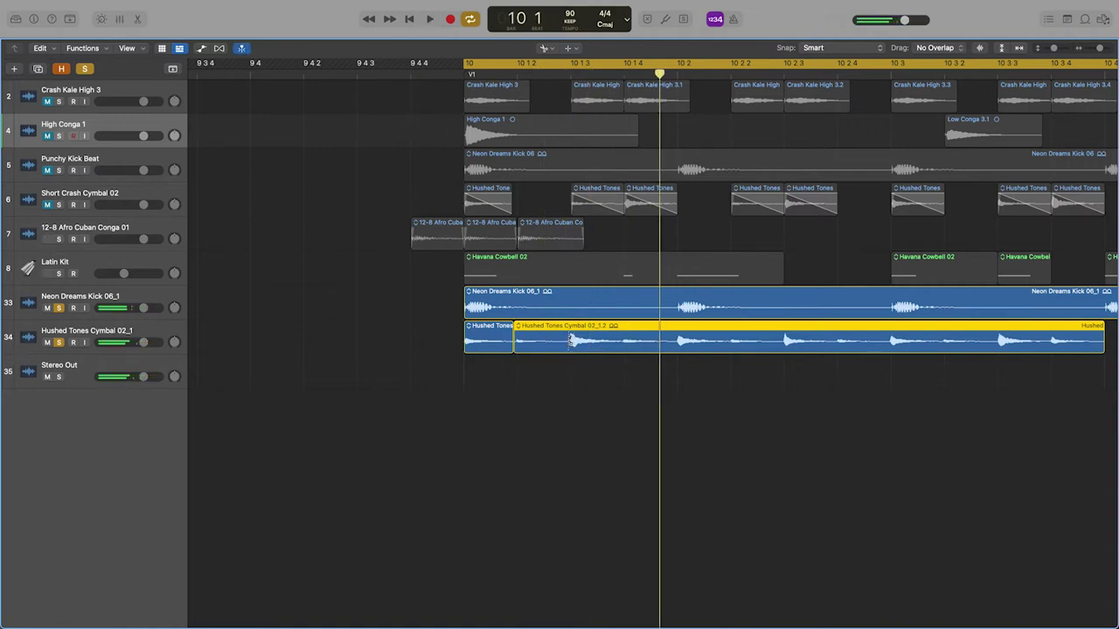
key("space")
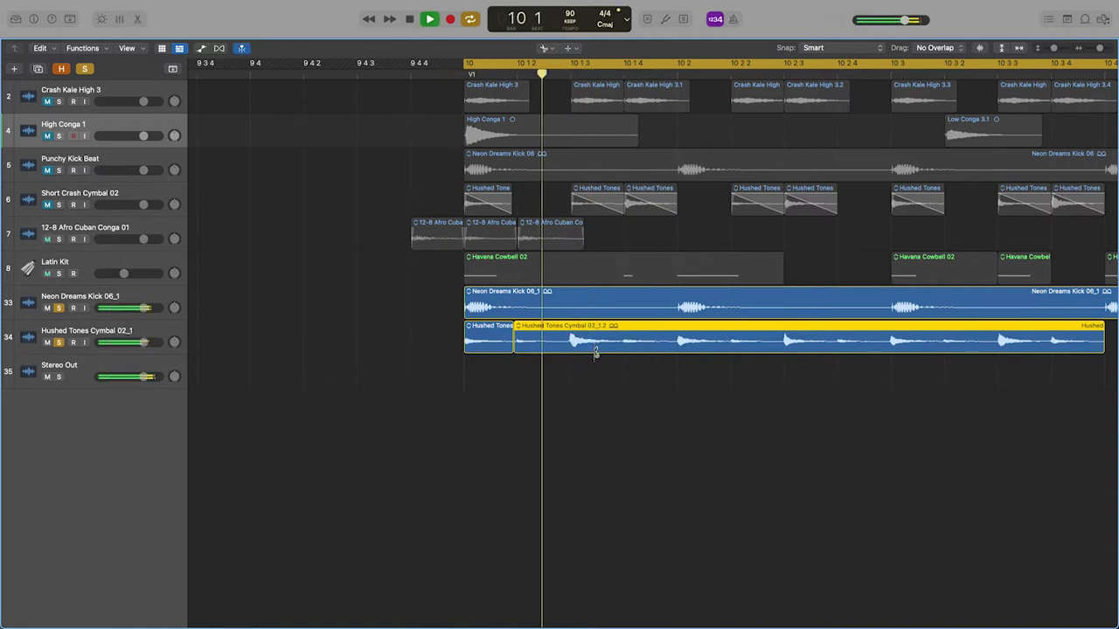
key("space")
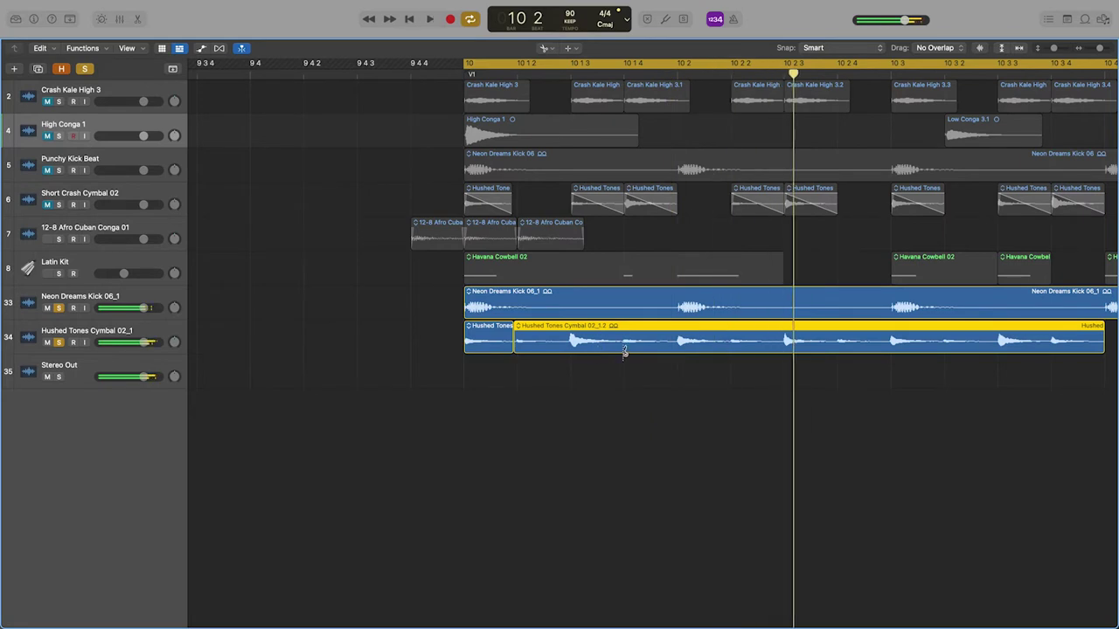
Split the rest of the cymbal region just before 10 2, 10 2 2, 10 3, 10 3 2 and 10 3 4.
left_click(675, 341)
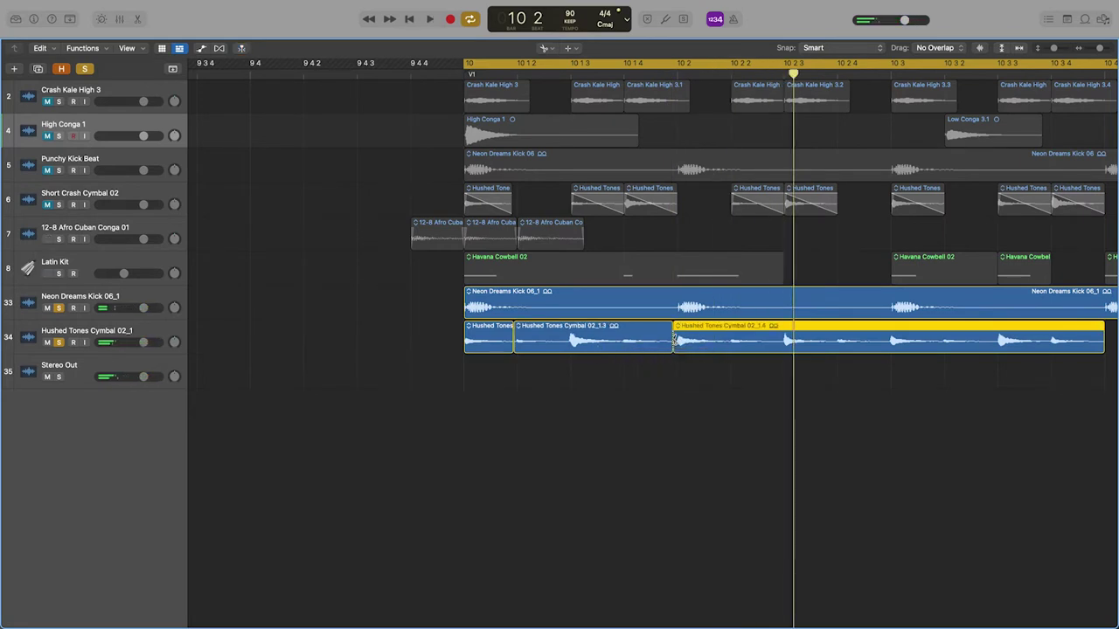
left_click(729, 341)
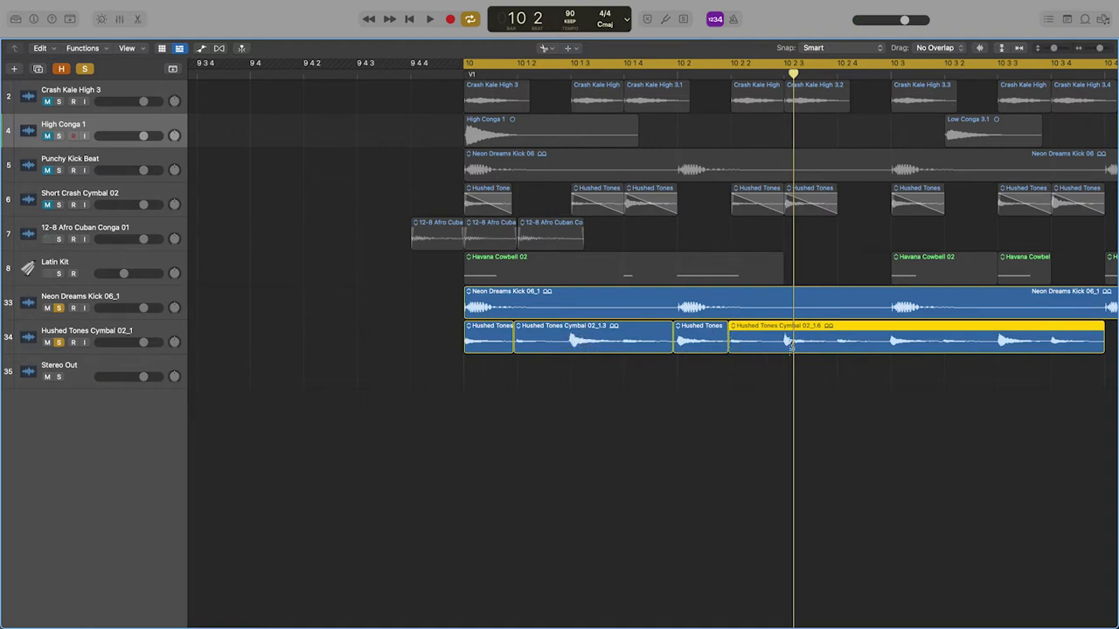
left_click(888, 341)
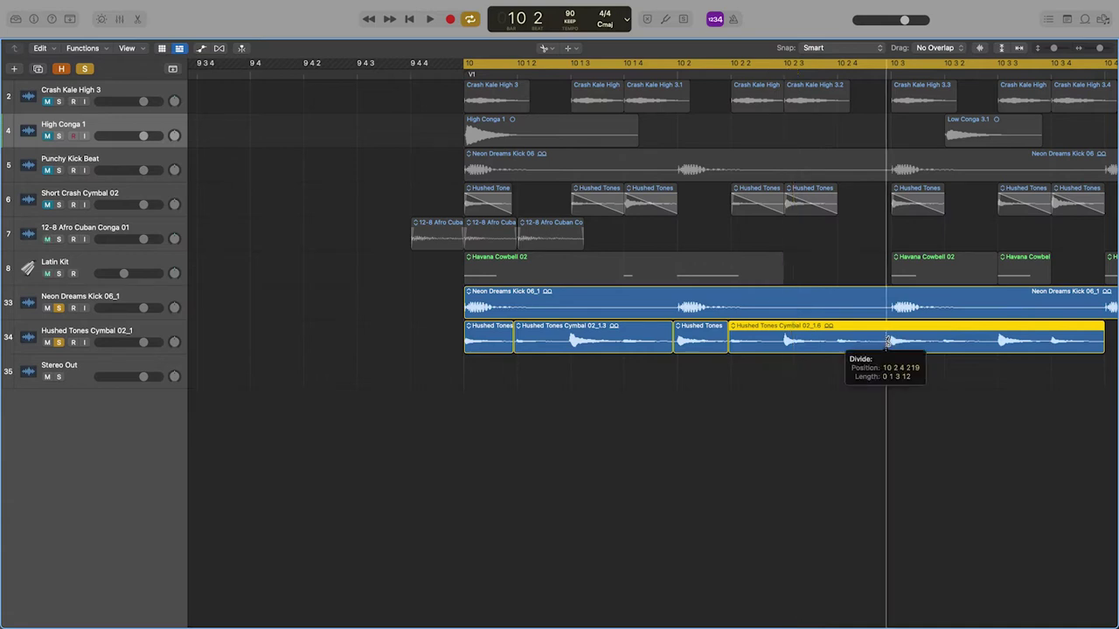
left_click(1047, 340)
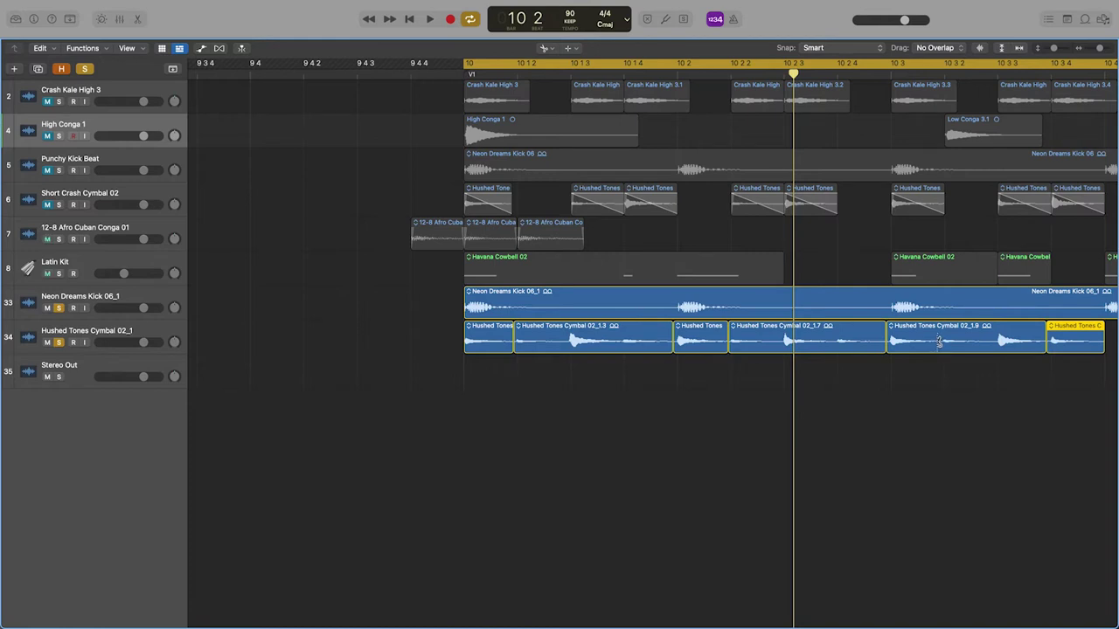
left_click(939, 340)
Switch to the Pointer tool and delete the three longer cymbal pieces, keeping only the four short single-hit slices.
key("t")
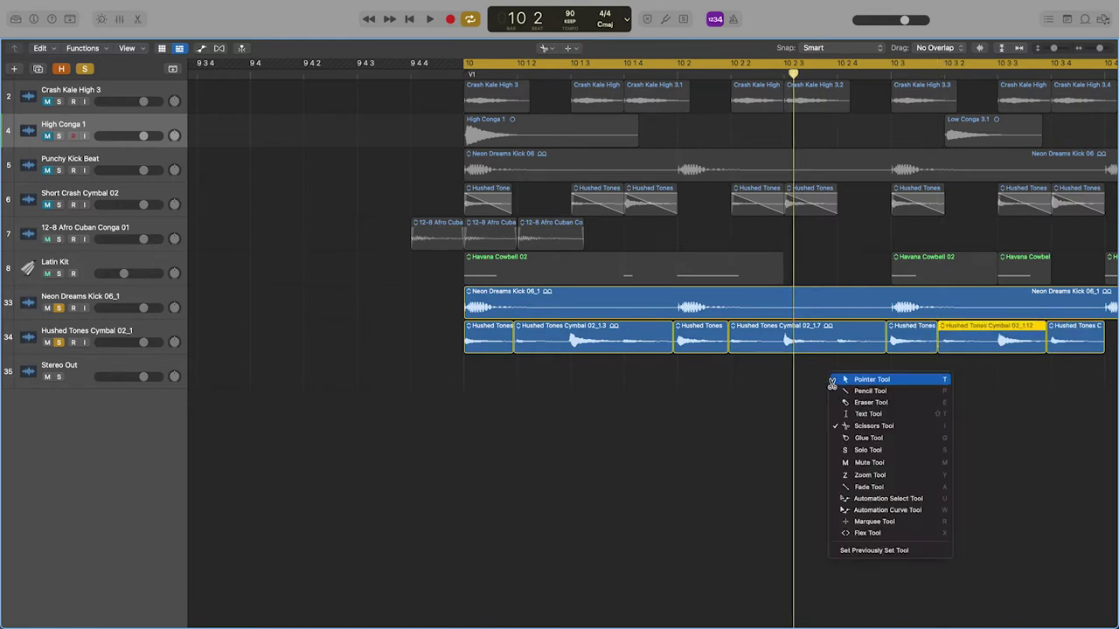
left_click(870, 381)
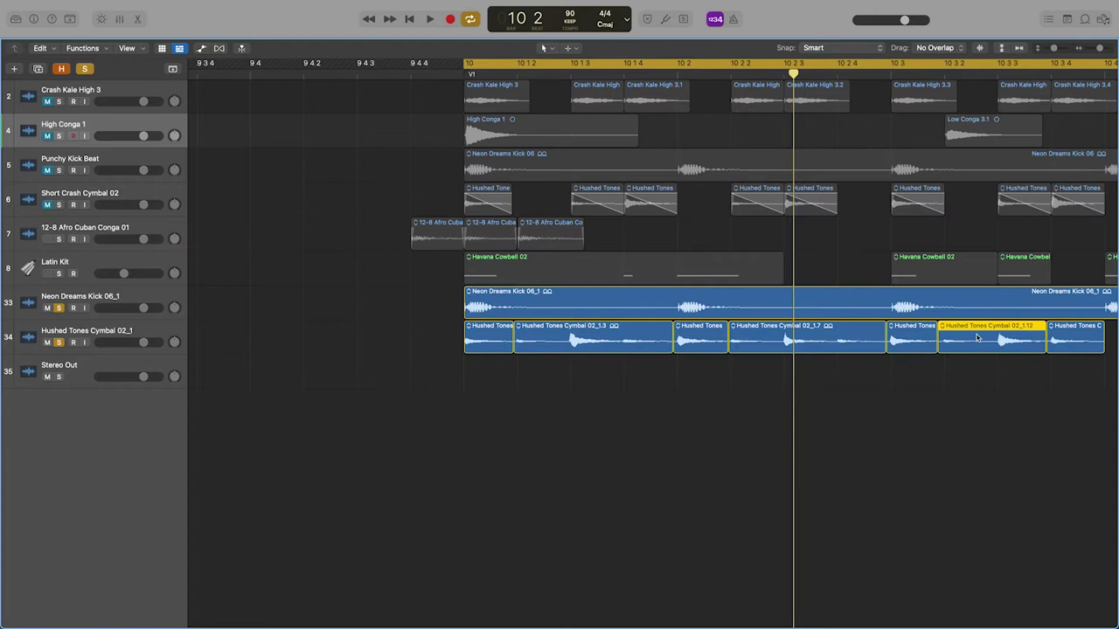
key("t")
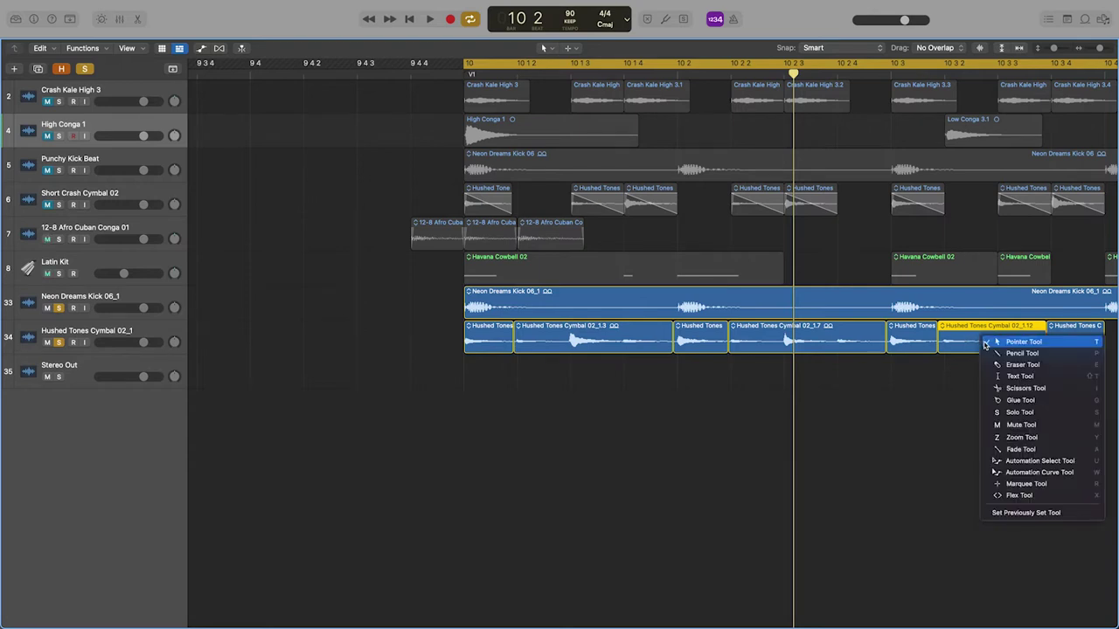
left_click(941, 382)
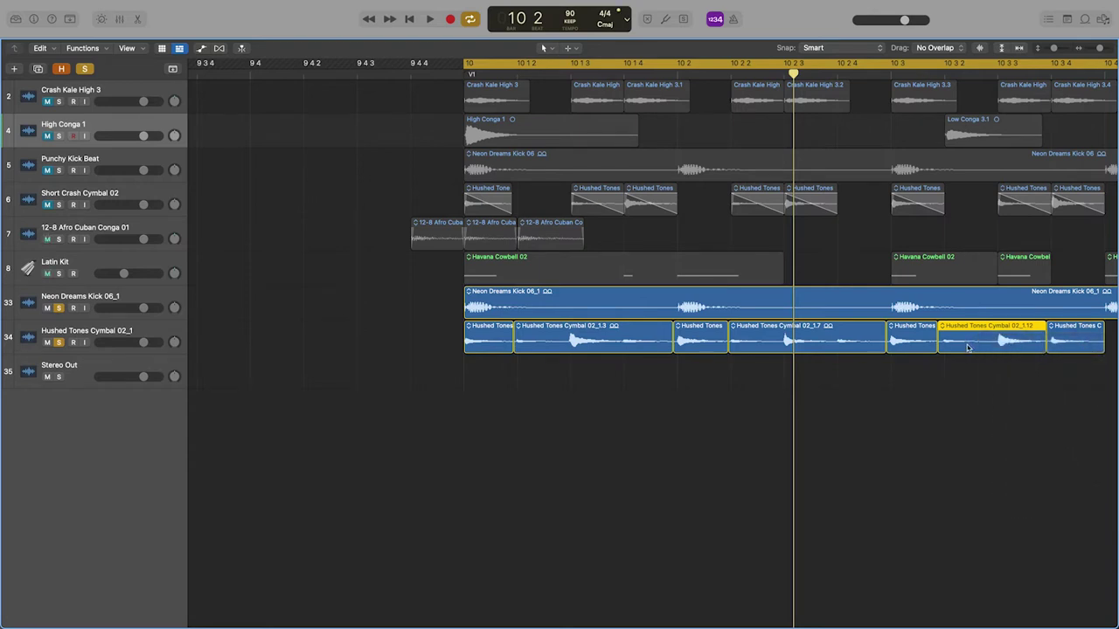
key("Delete")
left_click(829, 350)
key("Delete")
left_click(619, 347)
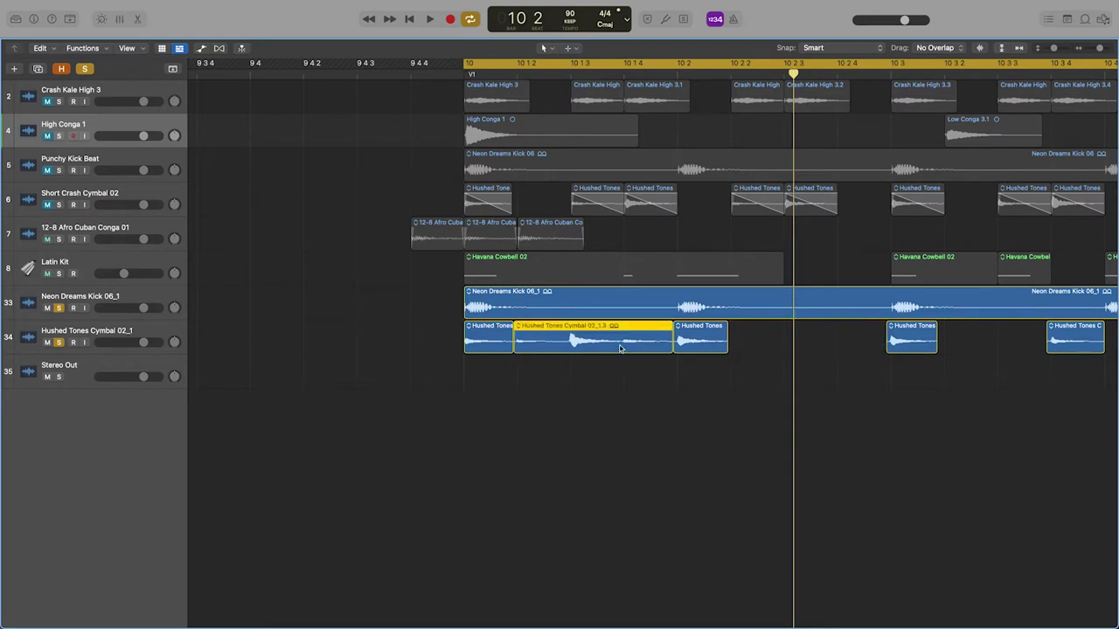
key("Delete")
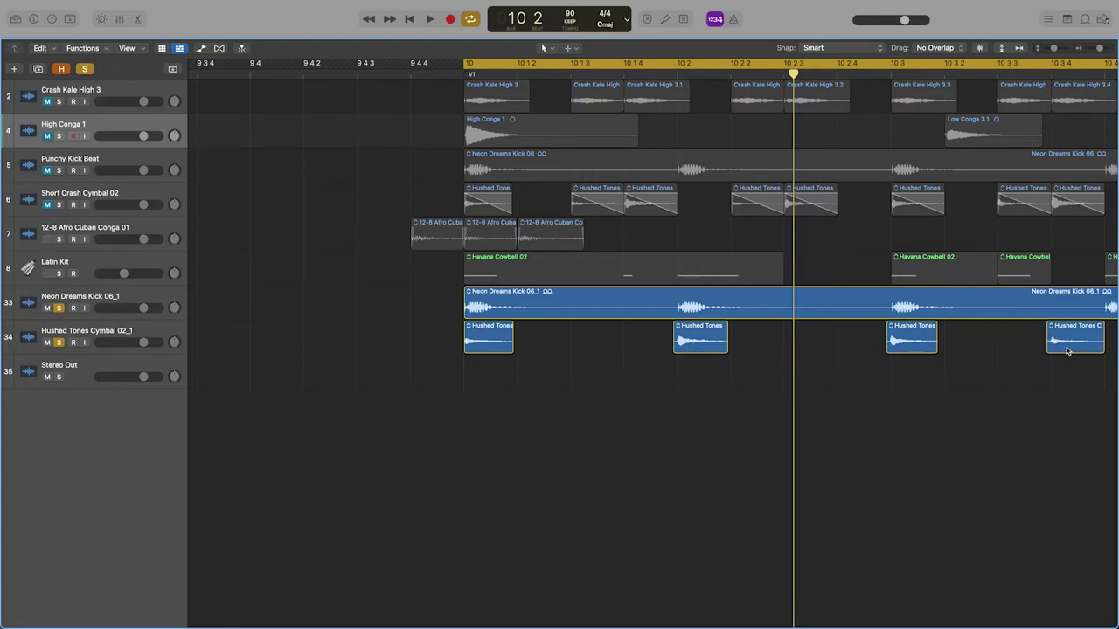
Trim the start of the last cymbal slice so that it begins exactly at 10 3 4.
left_click_drag(1046, 344, 1051, 342)
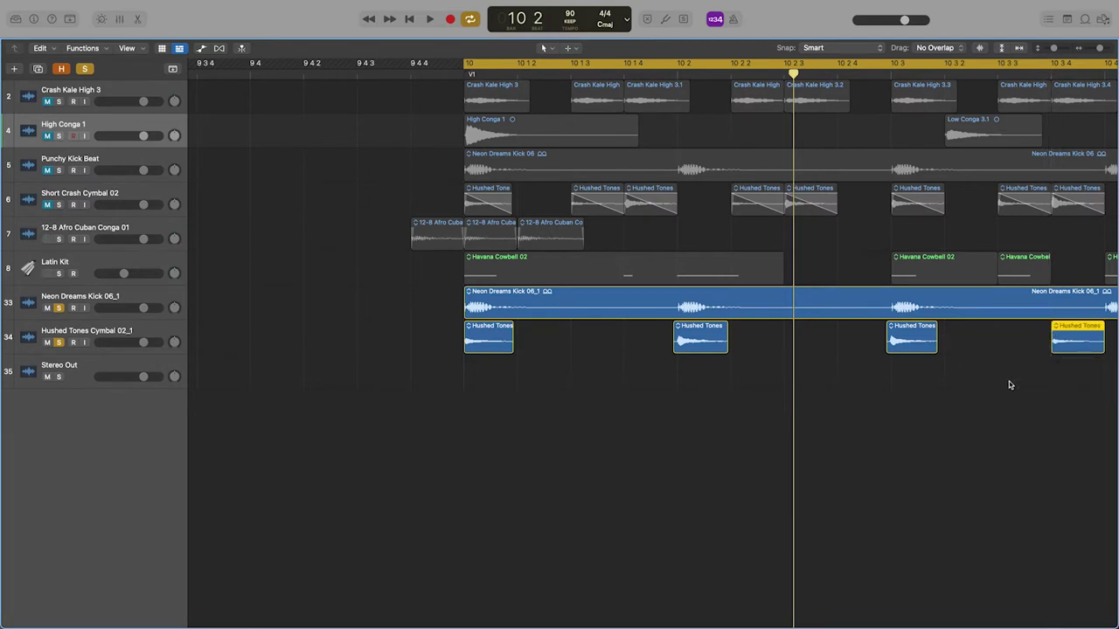
key("super+Right")
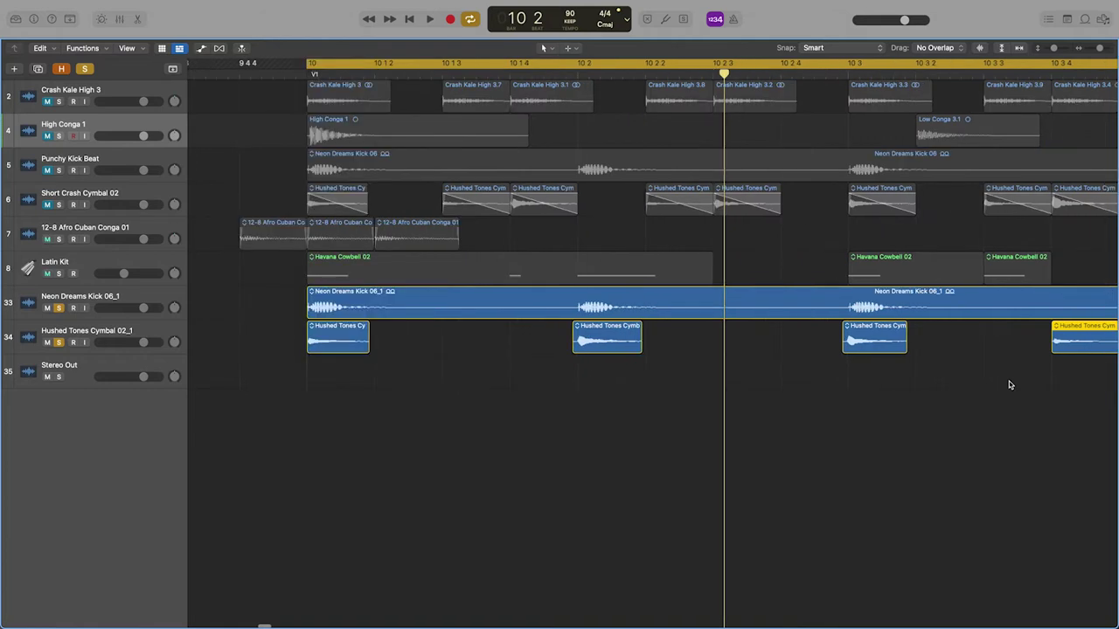
scroll(1009, 385, "right", 5)
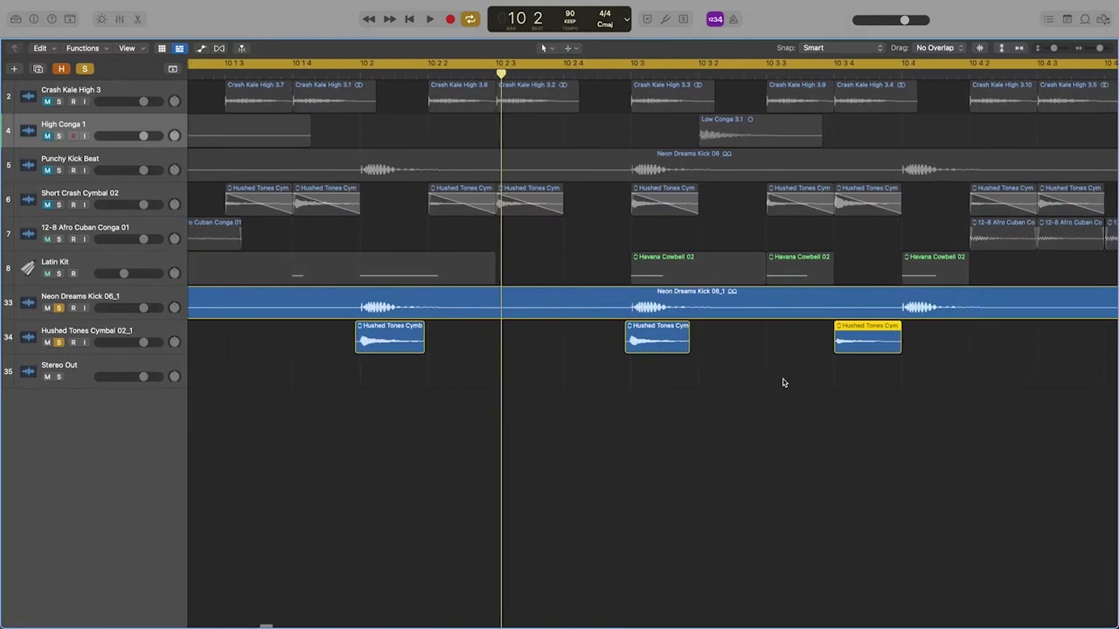
key("super+Right")
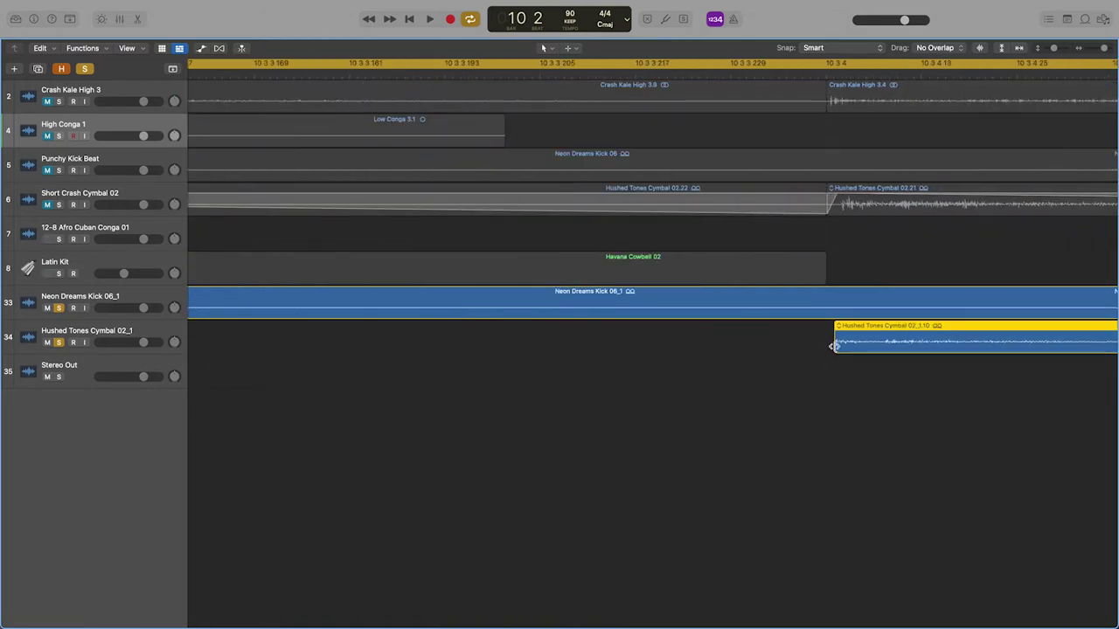
mouse_move(831, 348)
left_mouse_down()
mouse_move(790, 348)
mouse_move(826, 351)
left_mouse_up()
key("super+Right")
key("super+Right")
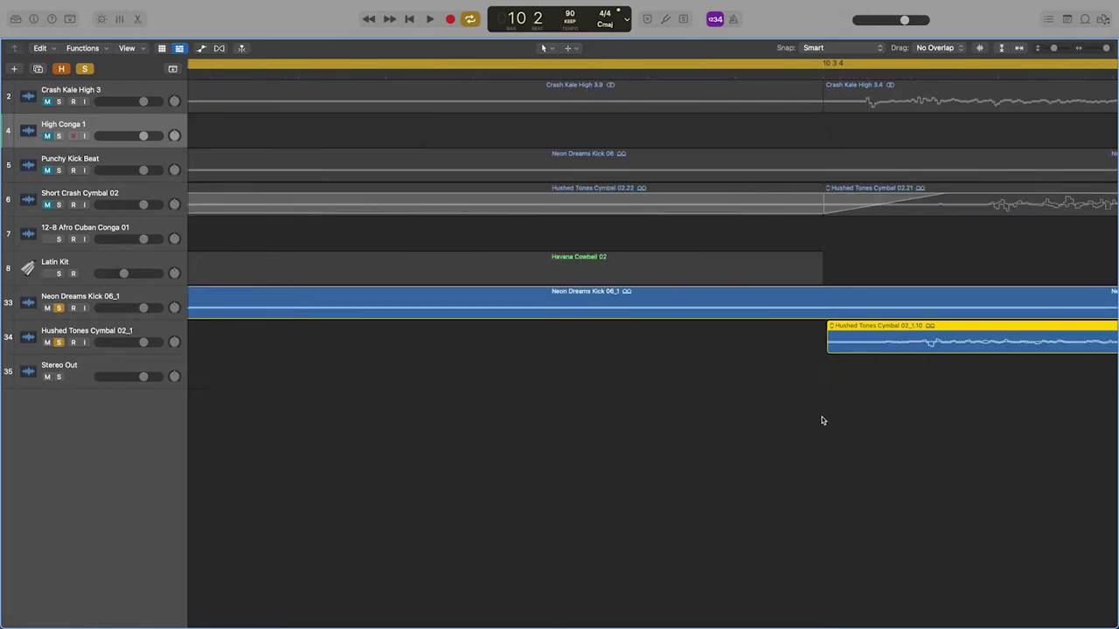
left_click_drag(828, 343, 824, 342)
Copy the last cymbal slice from 10 3 4 to 10 1 3 on the same track.
key("super+Left")
key("super+Left")
key("super+Left")
key("super+Left")
key("super+Left")
key("super+Left")
key("super+Left")
key("super+Left")
key("super+Left")
key("super+Left")
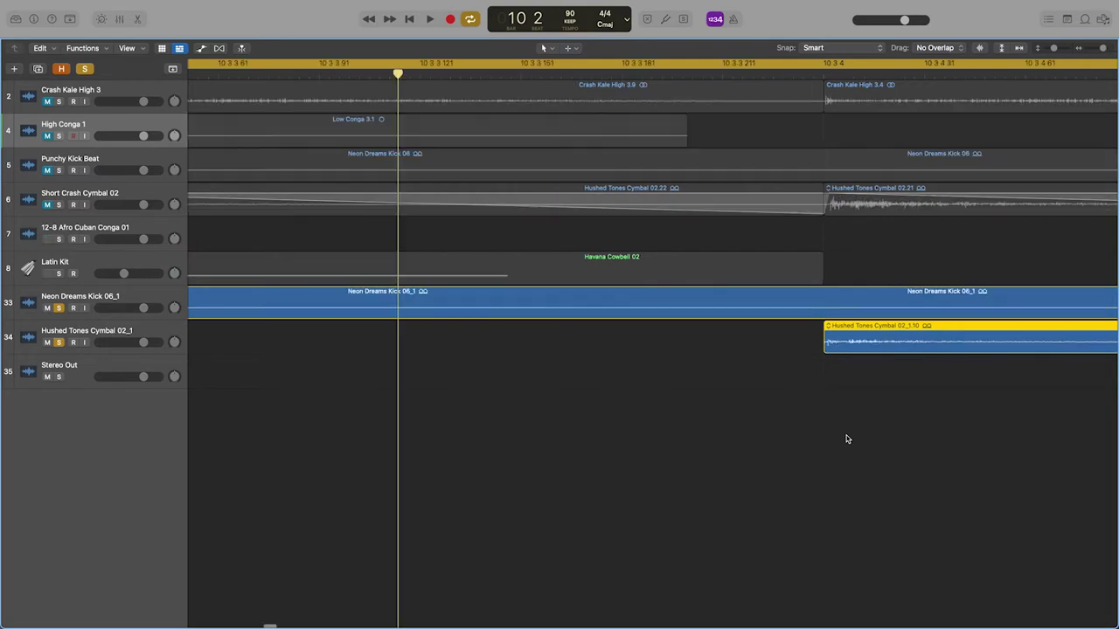
key("super+Right")
key("super+Right")
key("super+Right")
key("super+Right")
key("super+Right")
key("super+Right")
key("super+Right")
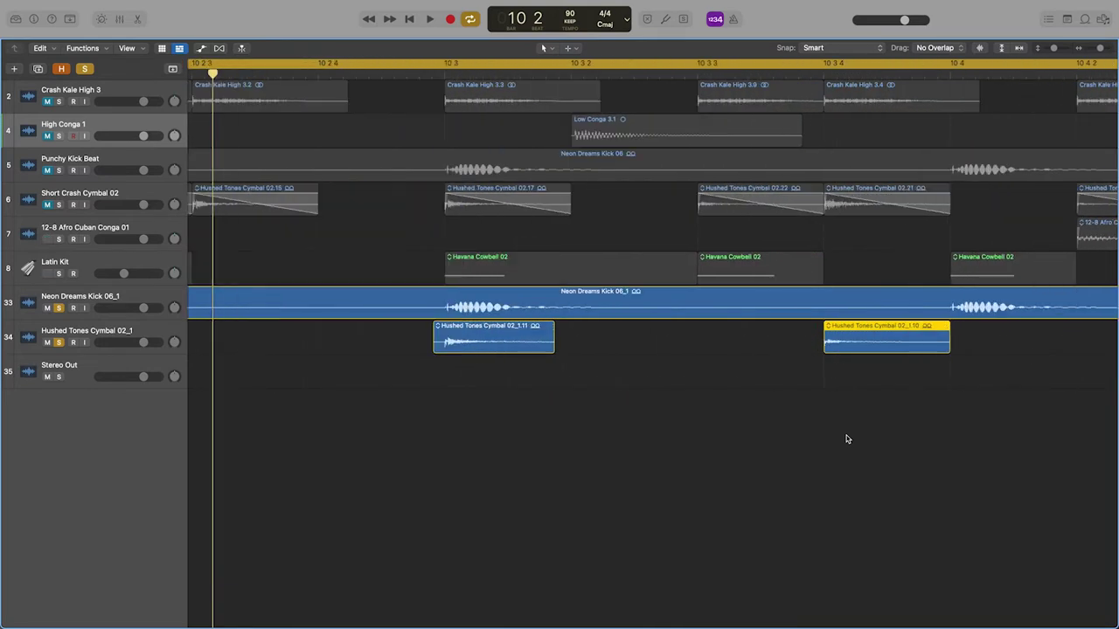
key("super+Left")
key("super+Left")
key("super+Left")
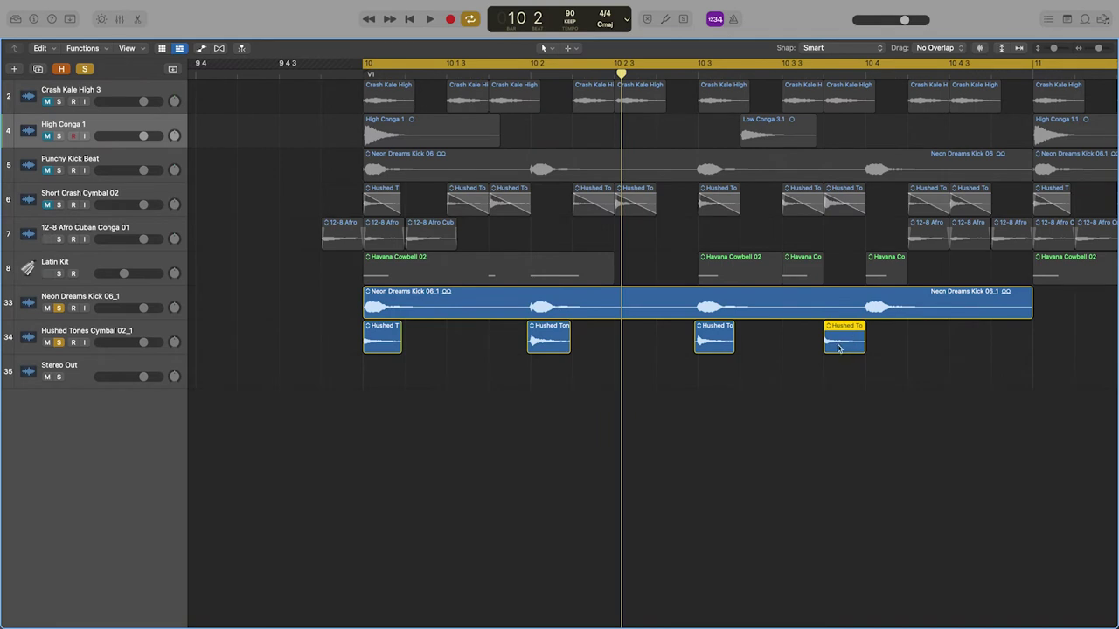
left_click_drag(838, 347, 461, 351)
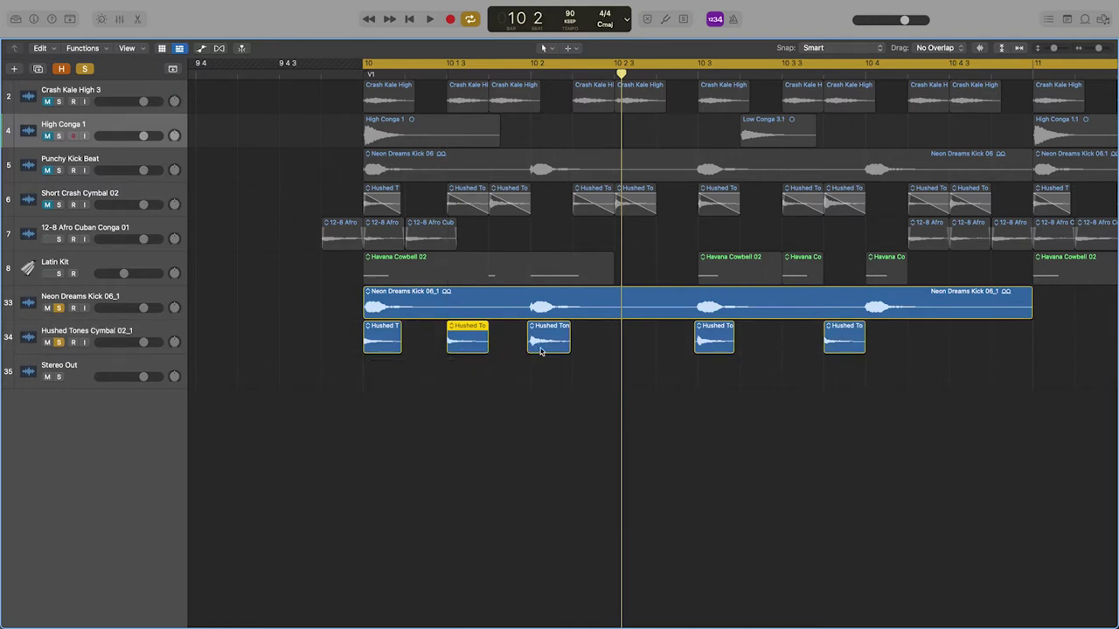
Trim the start of the cymbal slice near beat 2 to 10 2, and move the slice to 10 1 4.
mouse_move(540, 348)
left_mouse_down()
mouse_move(504, 348)
mouse_move(539, 348)
left_mouse_up()
scroll(538, 387, "up", 6)
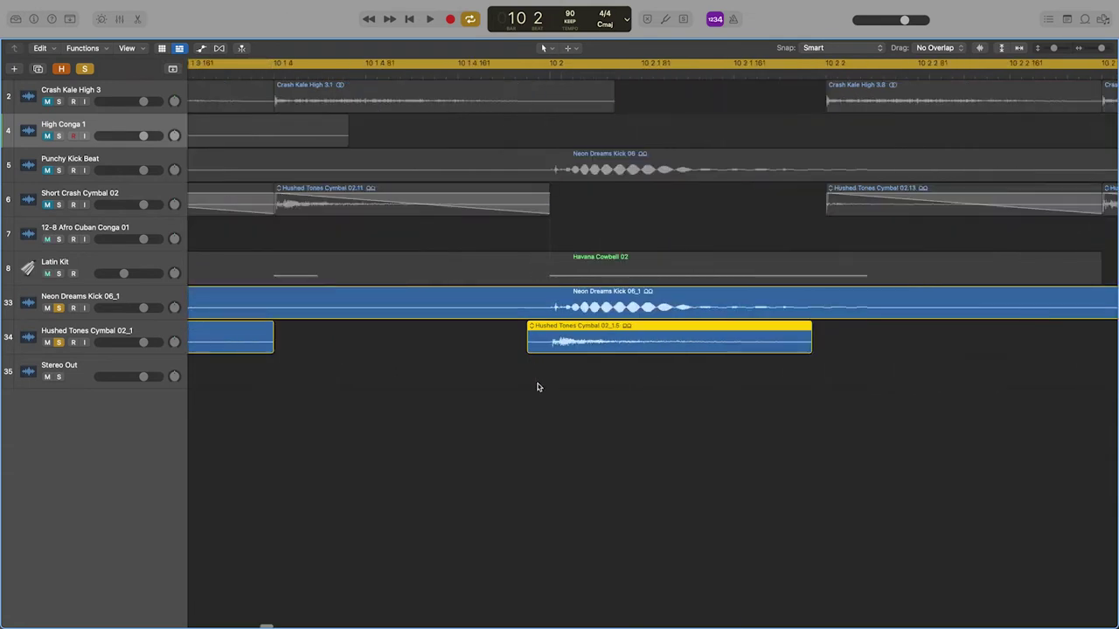
left_click_drag(528, 341, 659, 353)
scroll(578, 346, "up", 5)
scroll(657, 391, "down", 10)
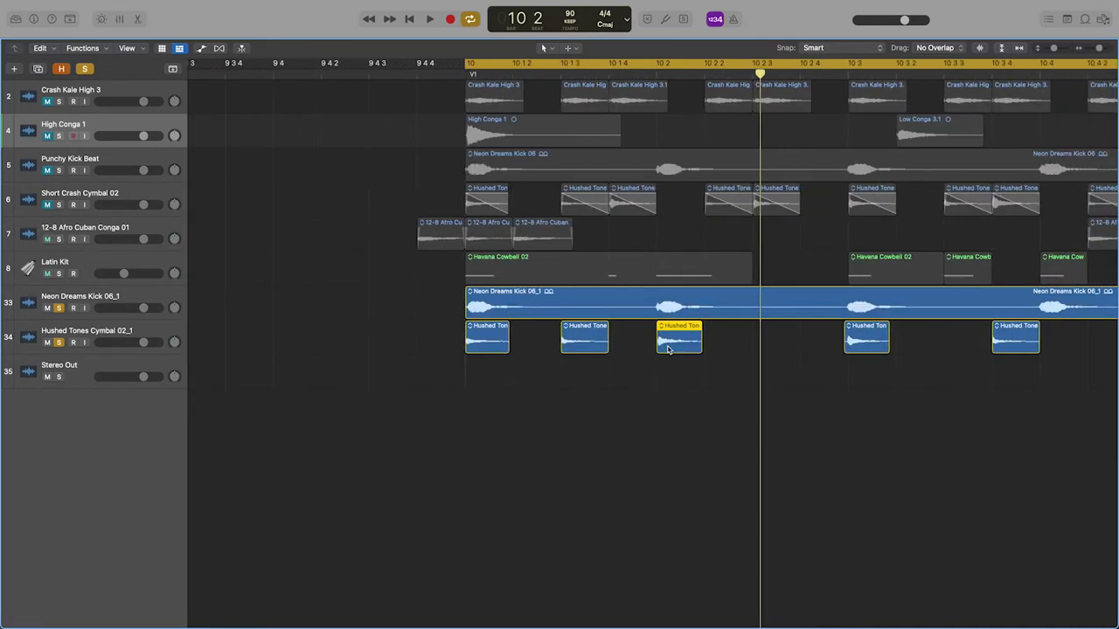
left_click_drag(668, 349, 621, 345)
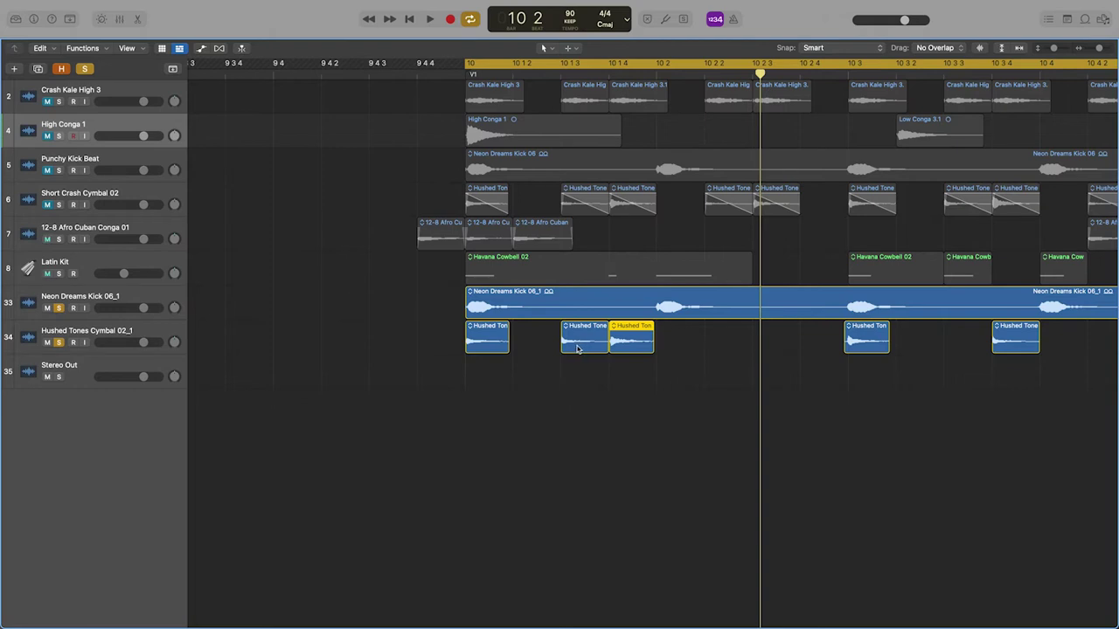
Trim the start of the cymbal slice near beat 3 so that it begins at 10 3.
scroll(577, 348, "right", 5)
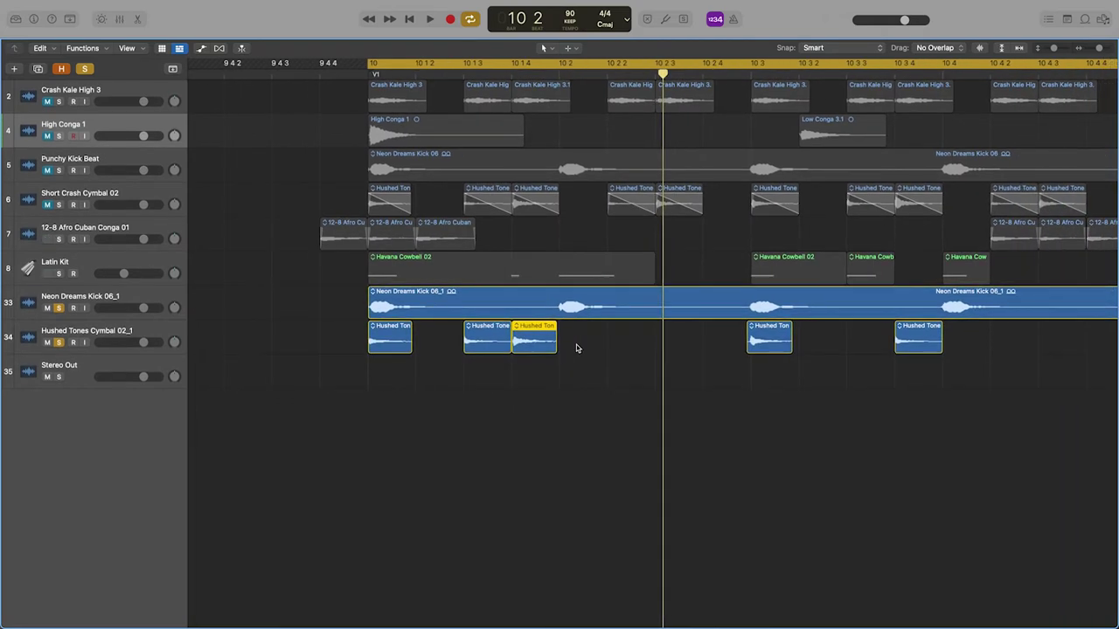
scroll(701, 364, "right", 5)
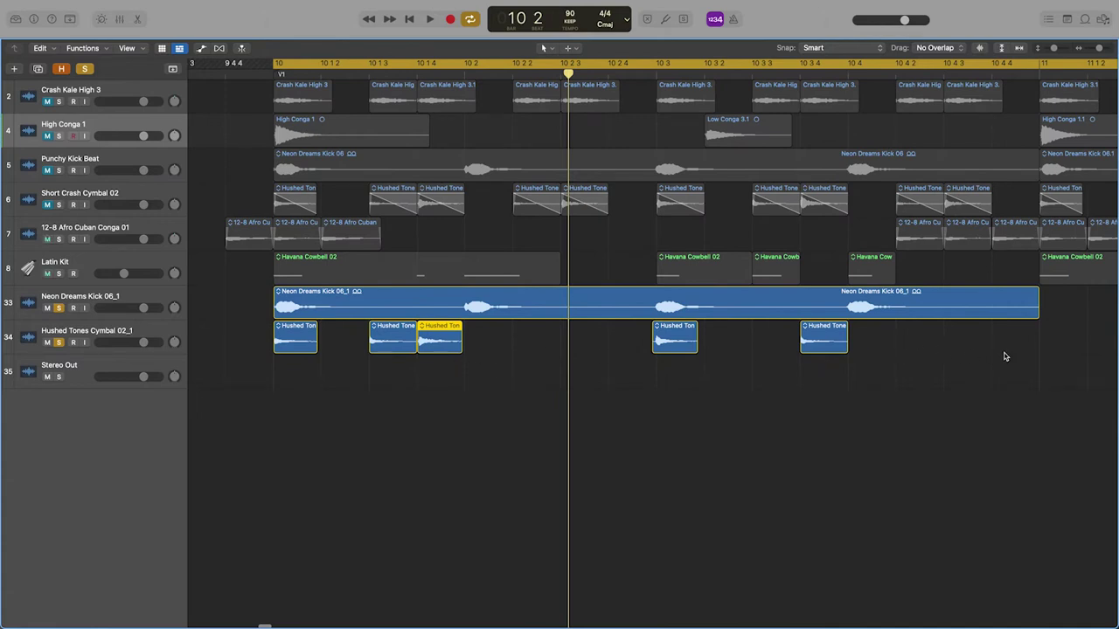
scroll(844, 398, "right", 6)
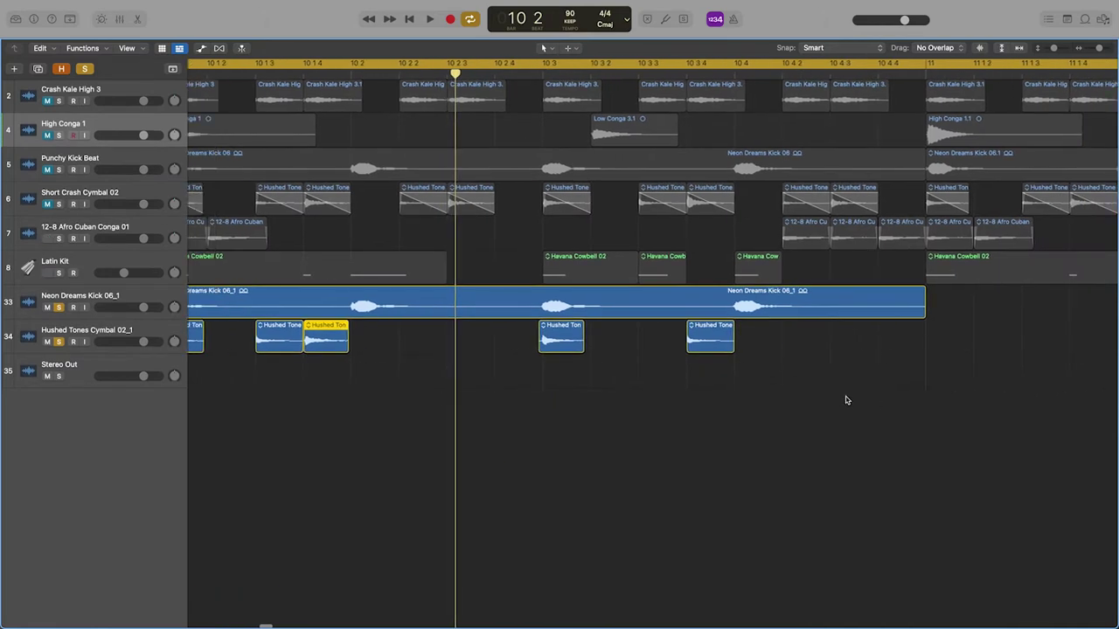
scroll(846, 401, "left", 5)
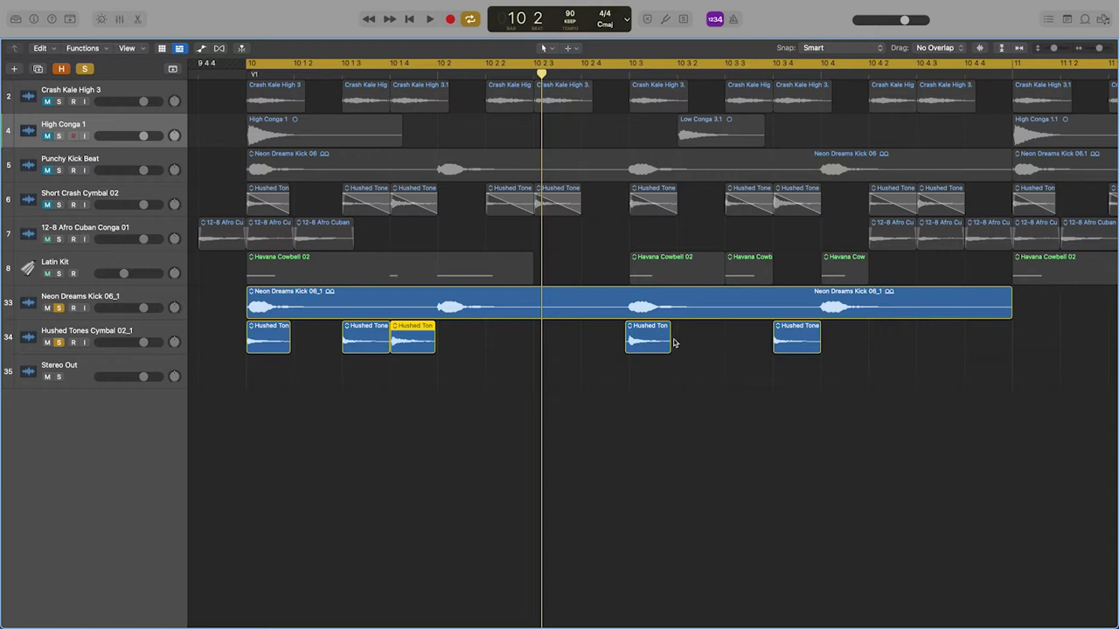
left_click_drag(627, 341, 630, 344)
scroll(635, 424, "up", 5)
scroll(636, 424, "up", 5)
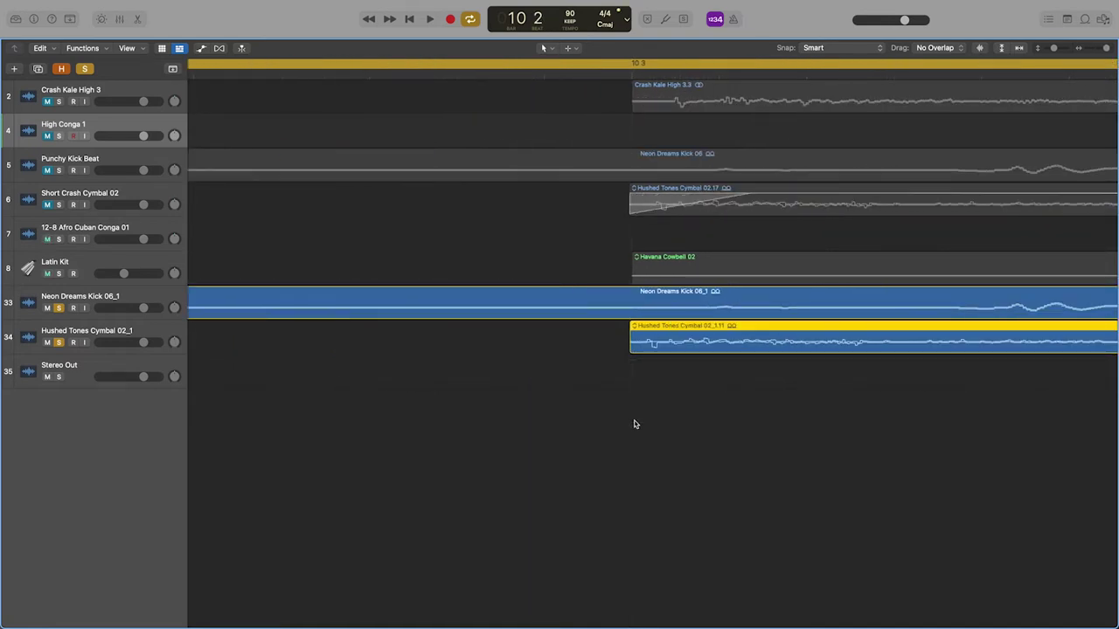
left_click_drag(629, 341, 633, 341)
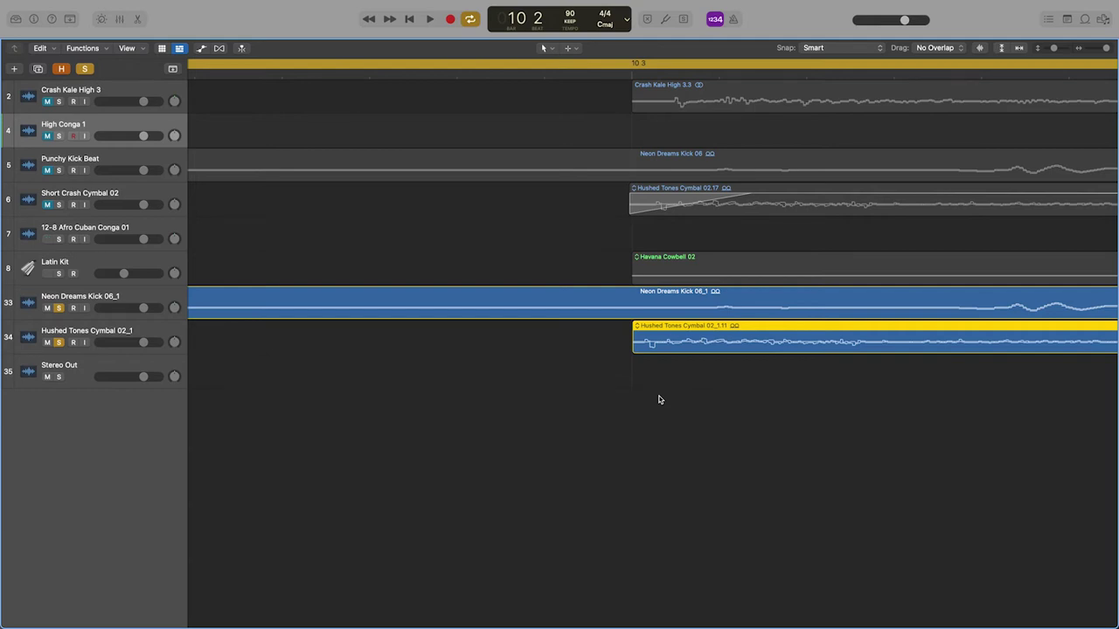
scroll(660, 399, "down", 15)
scroll(660, 399, "up", 5)
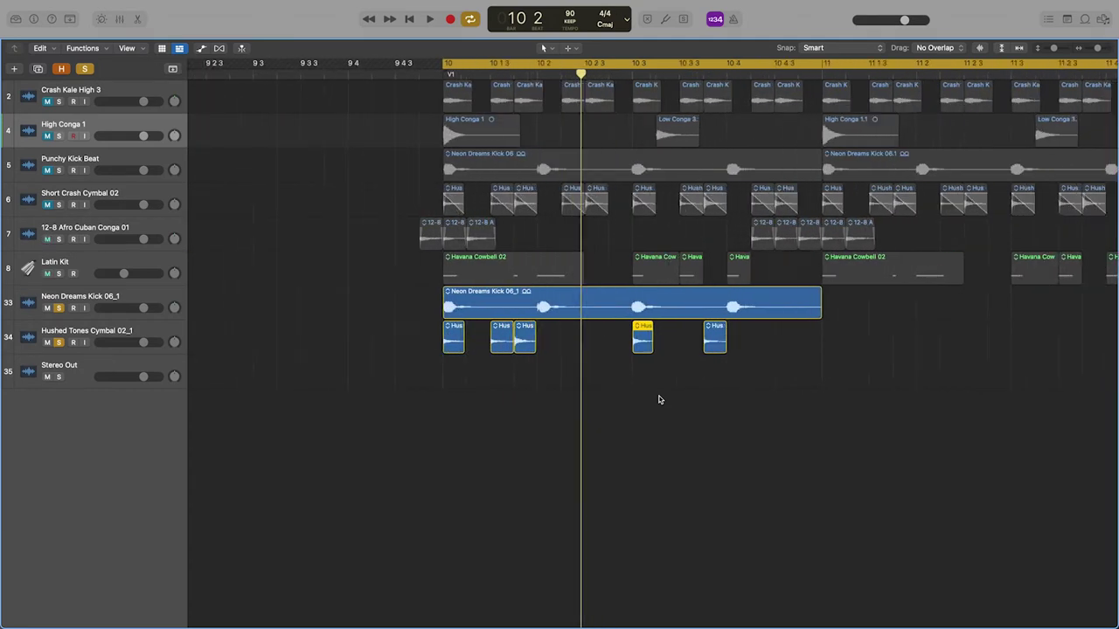
Copy the cymbal slice at 10 3 to 10 3 3 and extend its end to meet the slice at 10 3 4.
scroll(660, 400, "up", 1)
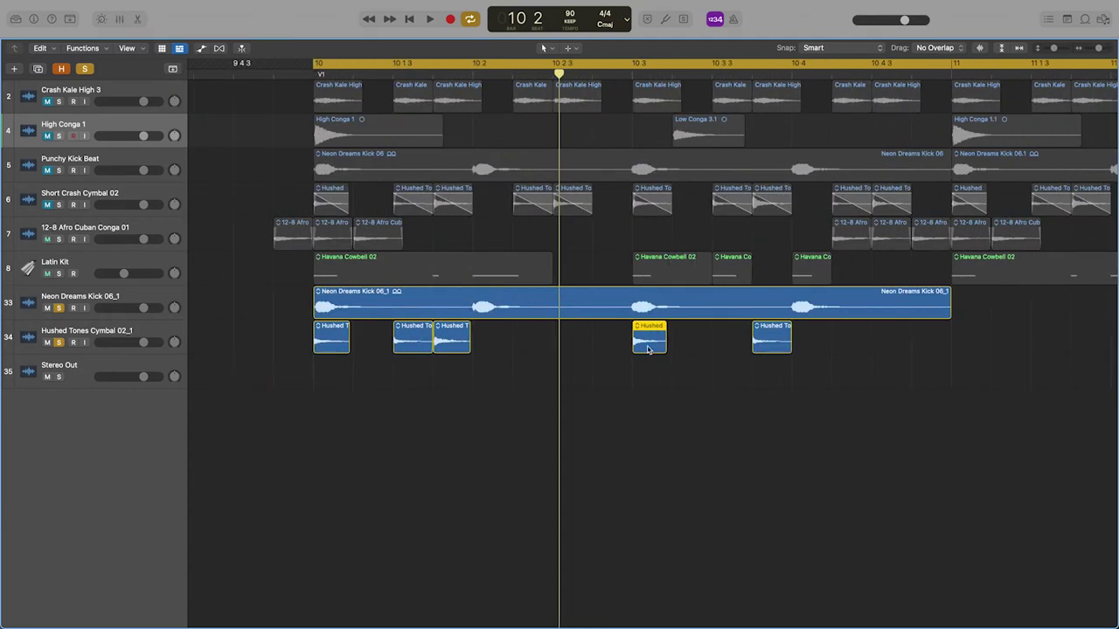
left_click_drag(648, 349, 725, 355)
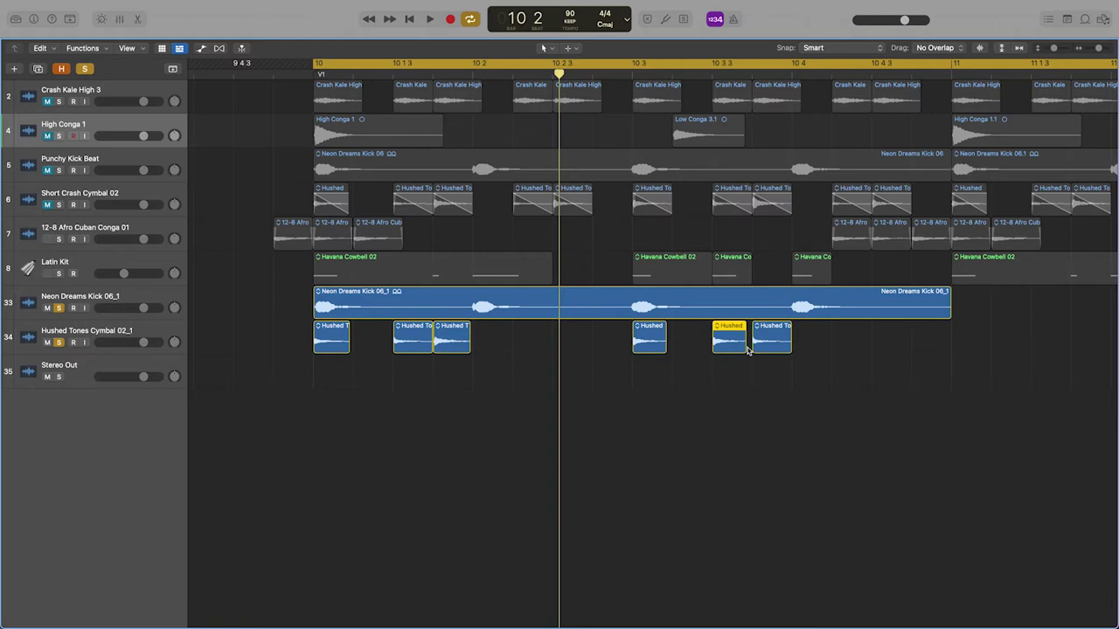
left_click_drag(743, 346, 751, 349)
Copy the two cymbal slices at 10 3 3 and 10 3 4 to 10 2 2 and 10 2 3, and check their alignment.
left_click_drag(775, 366, 530, 338)
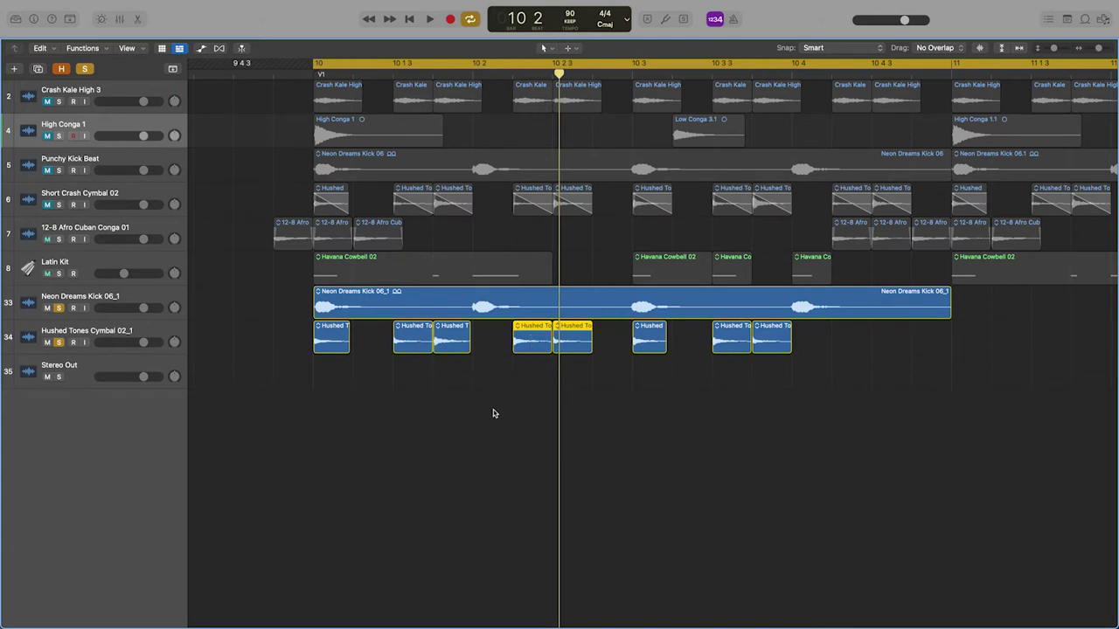
scroll(537, 383, "up", 5)
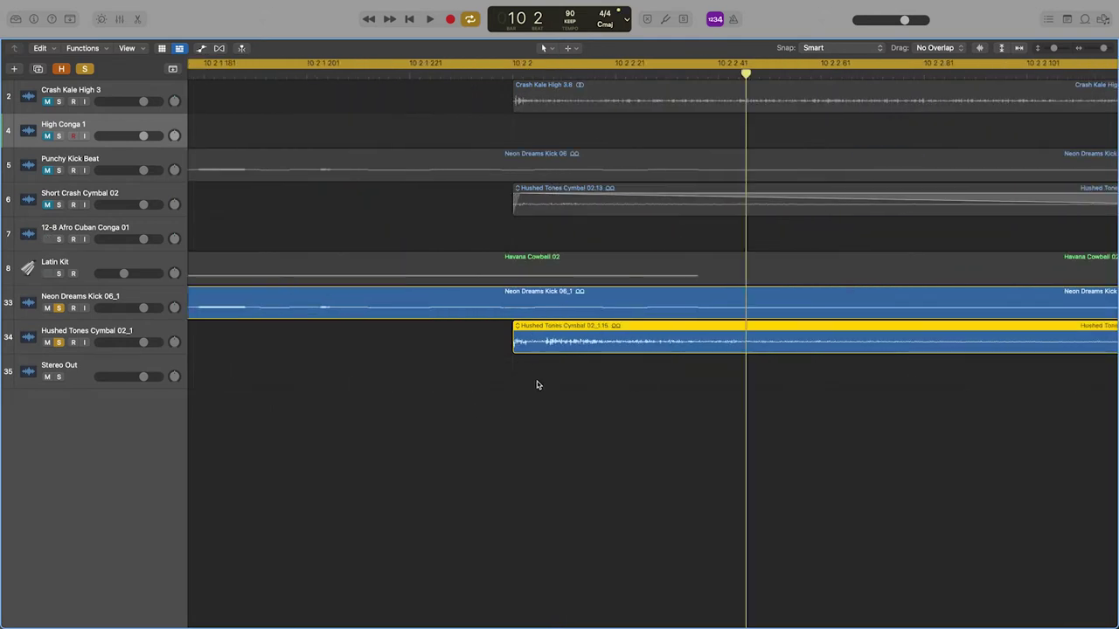
scroll(536, 385, "down", 5)
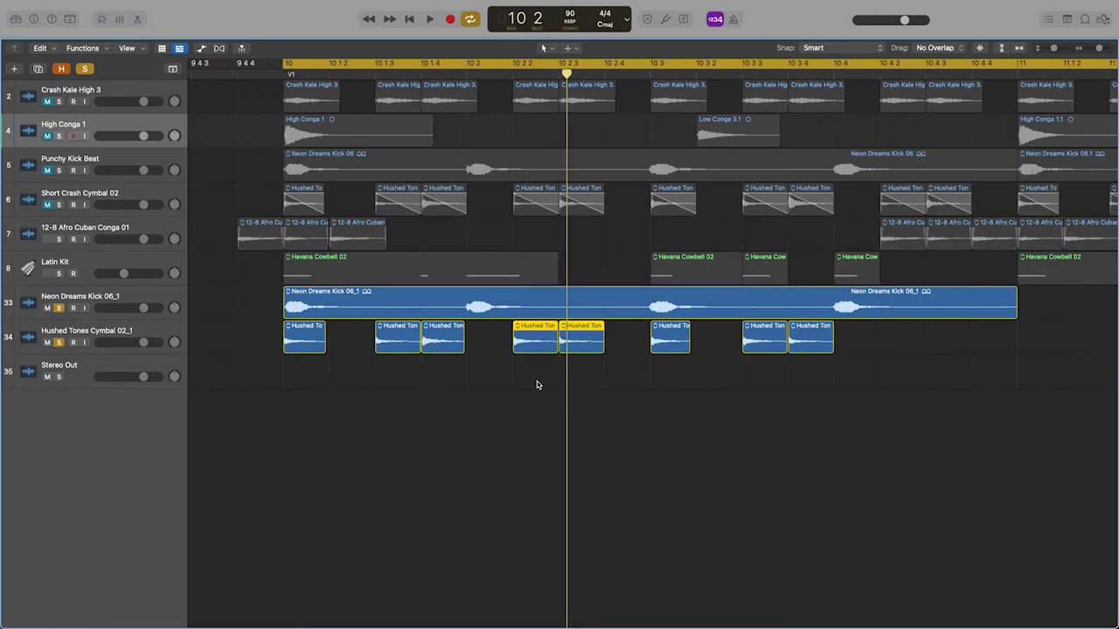
Copy the two cymbal slices at 10 1 3 and 10 1 4 to 10 4 2 and 10 4 3 on the same track.
scroll(690, 416, "right", 5)
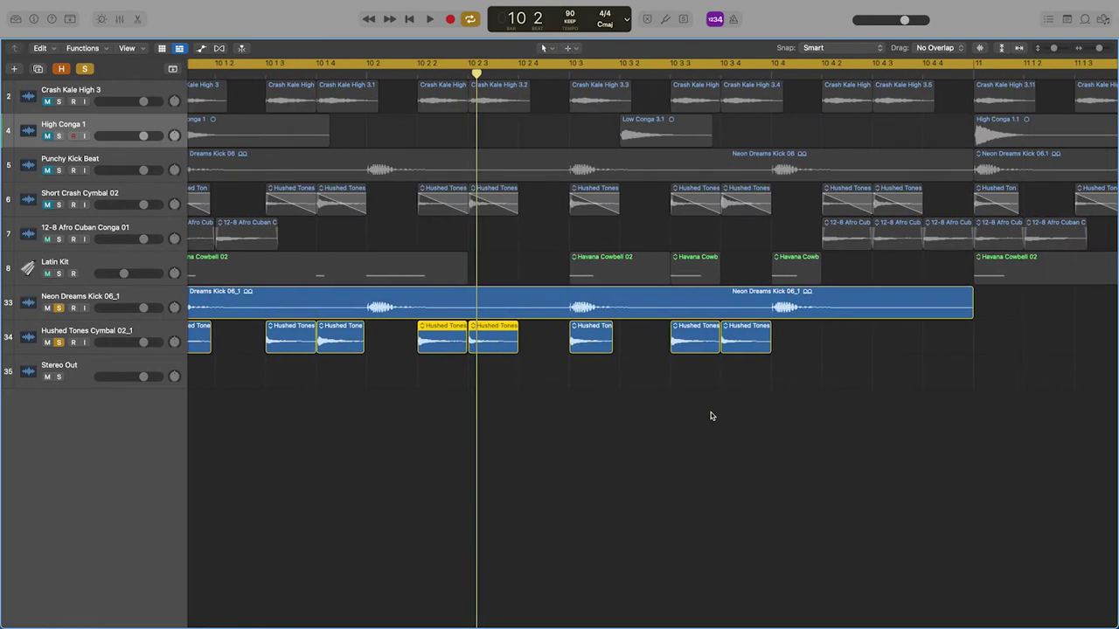
scroll(710, 416, "right", 2)
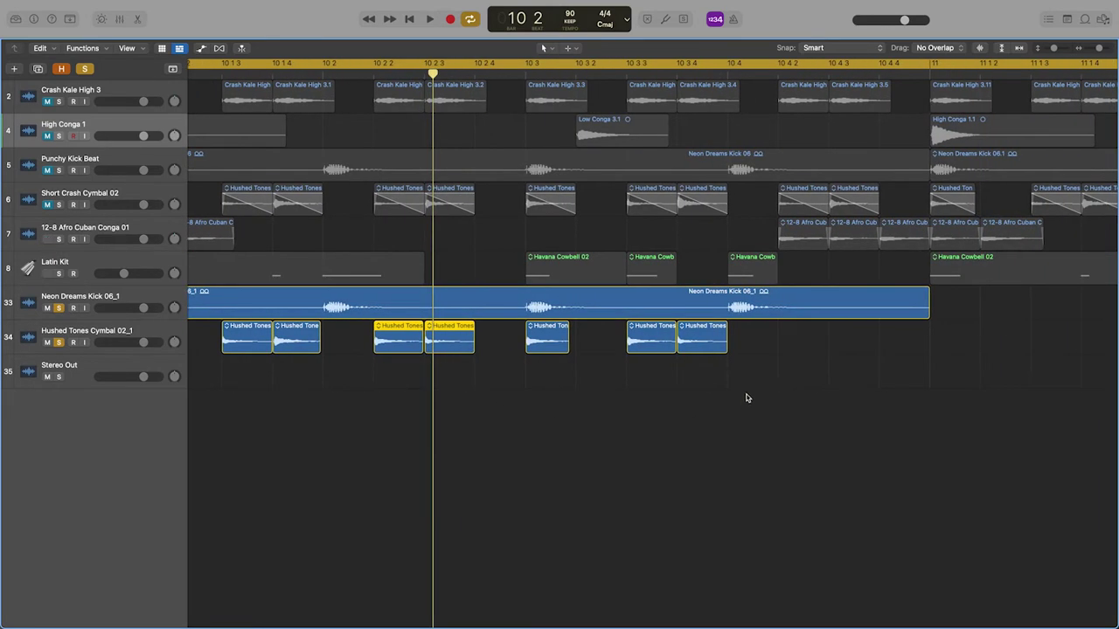
left_click_drag(299, 374, 805, 344)
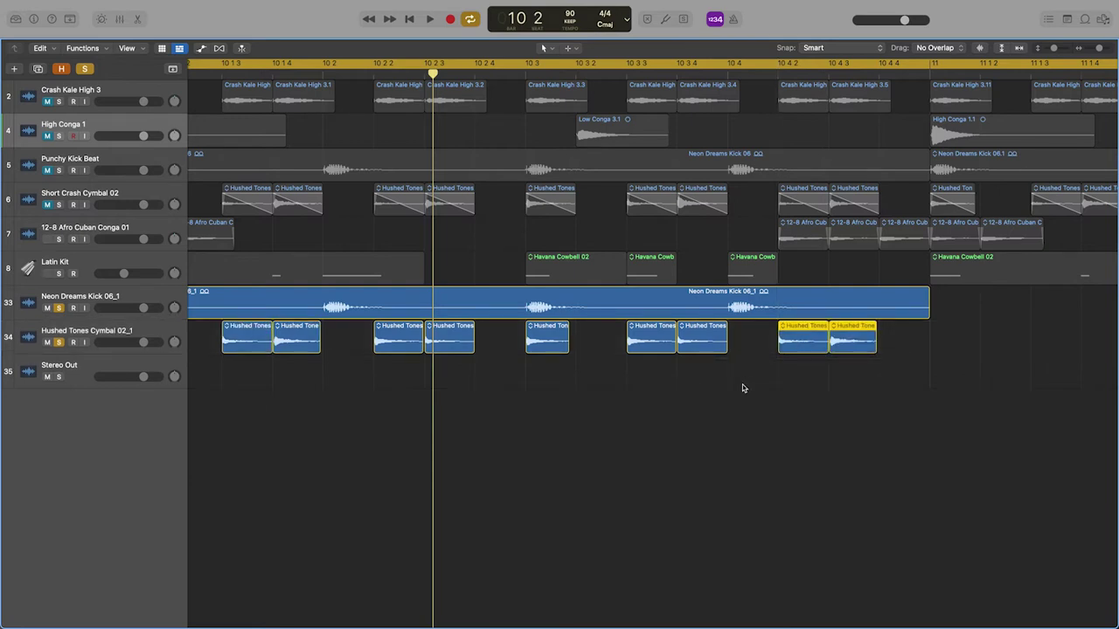
scroll(743, 388, "left", 5)
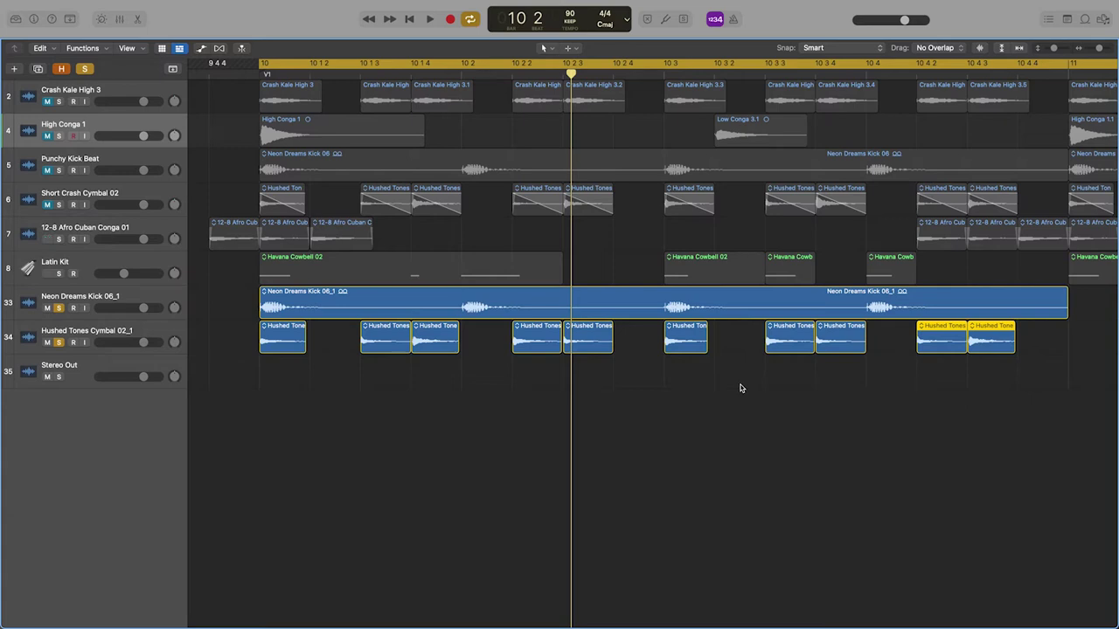
Play back bar 10 to hear the cymbal pattern together with the kick.
key("space")
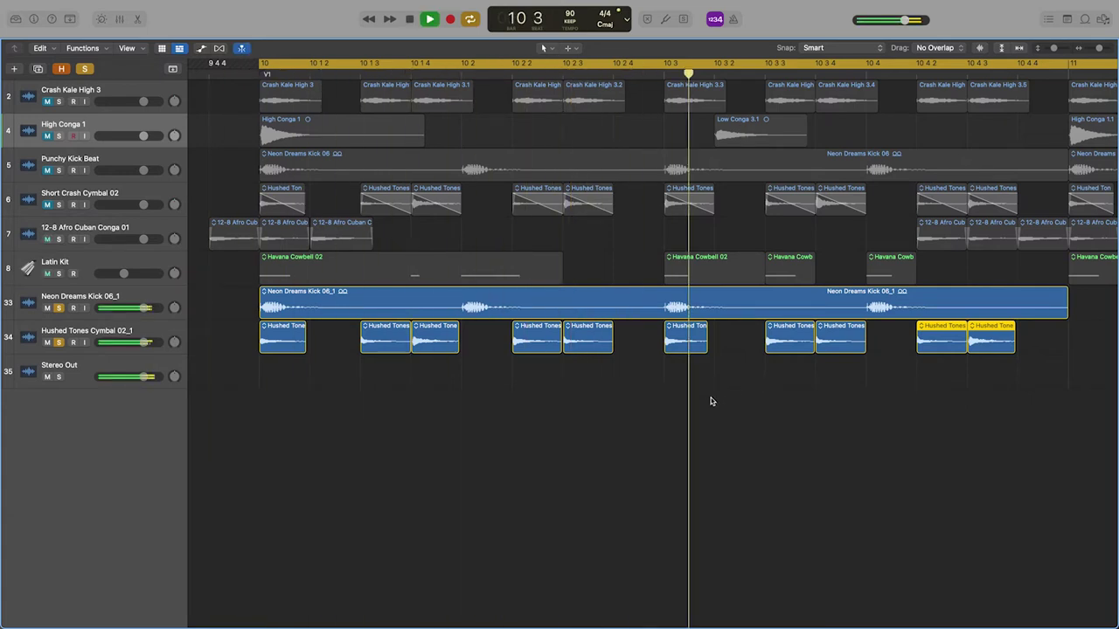
key("space")
key("space")
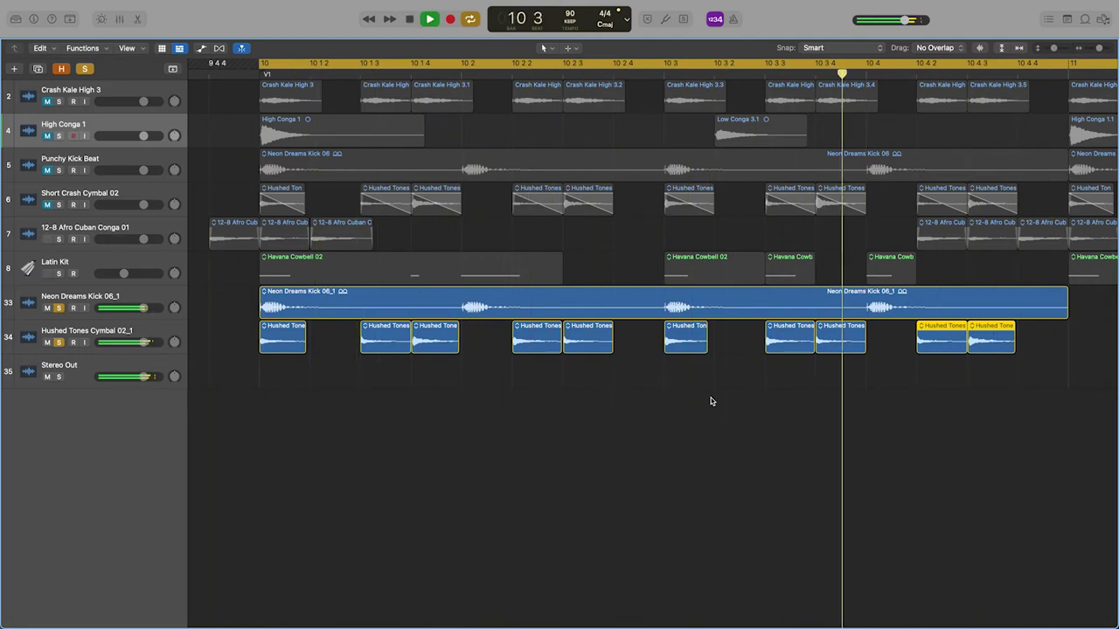
key("space")
Turn off solo on the Neon Dreams Kick 06_1 track and play the cymbal pattern on its own.
left_click(251, 368)
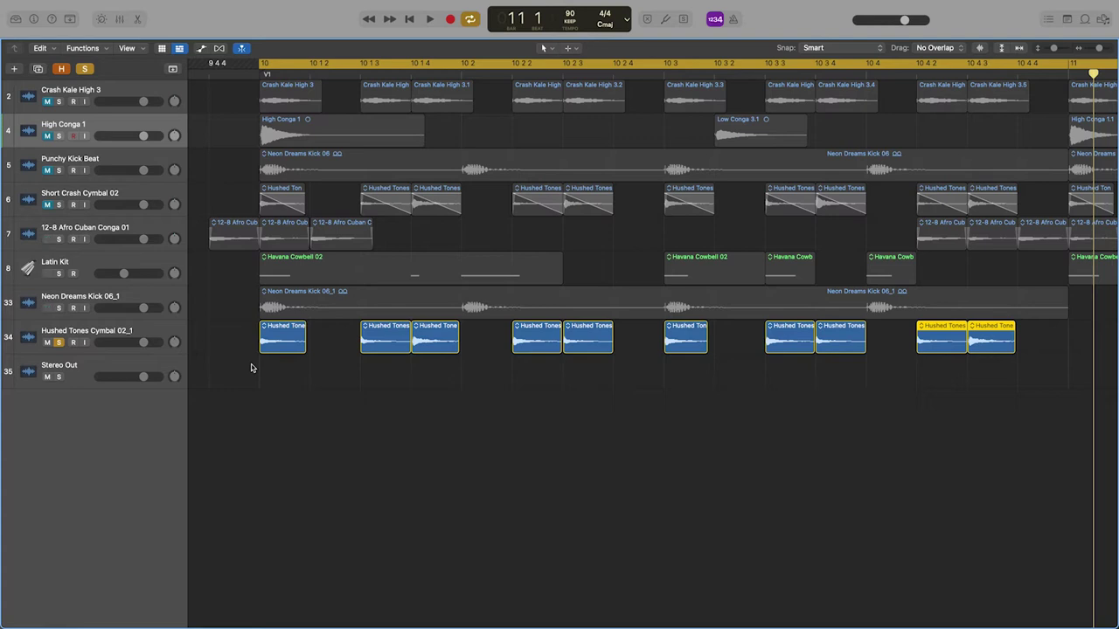
key("space")
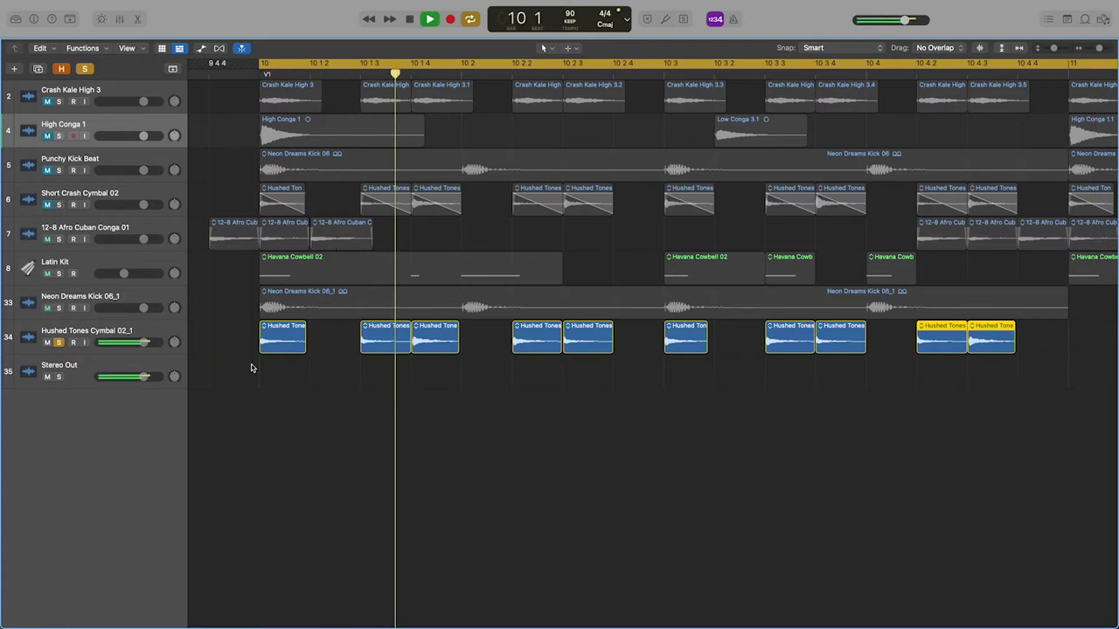
key("space")
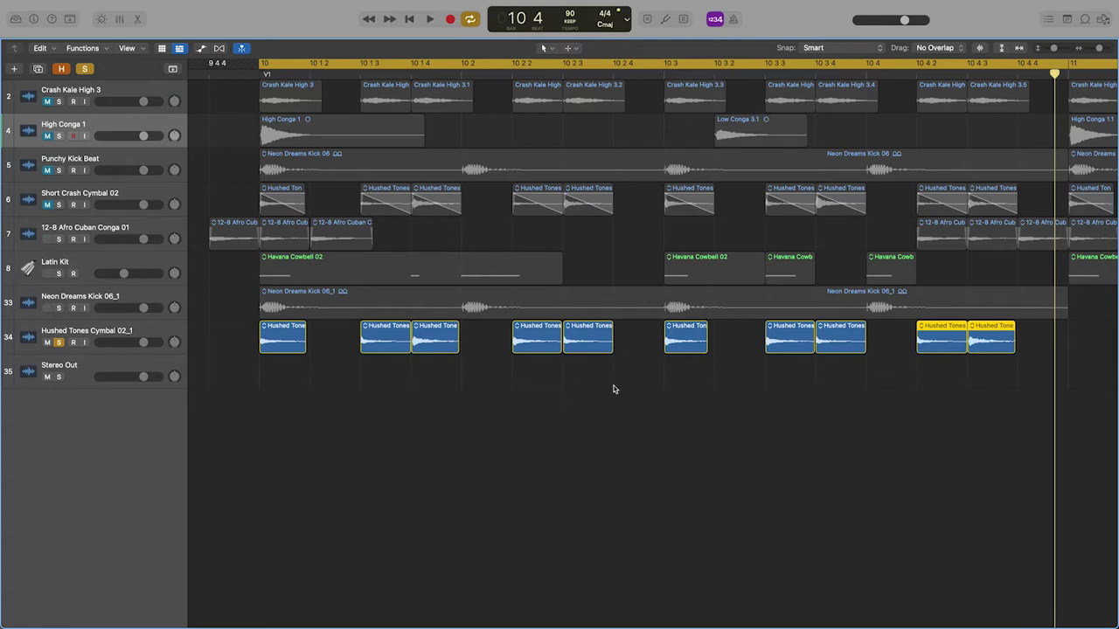
Select all the Hushed Tones Cymbal 02_1 slices in bar 10 and copy them to bar 11.
scroll(615, 389, "down", 5)
scroll(614, 390, "up", 1)
scroll(615, 389, "right", 8)
scroll(615, 390, "right", 1)
scroll(614, 390, "up", 3)
scroll(614, 390, "down", 2)
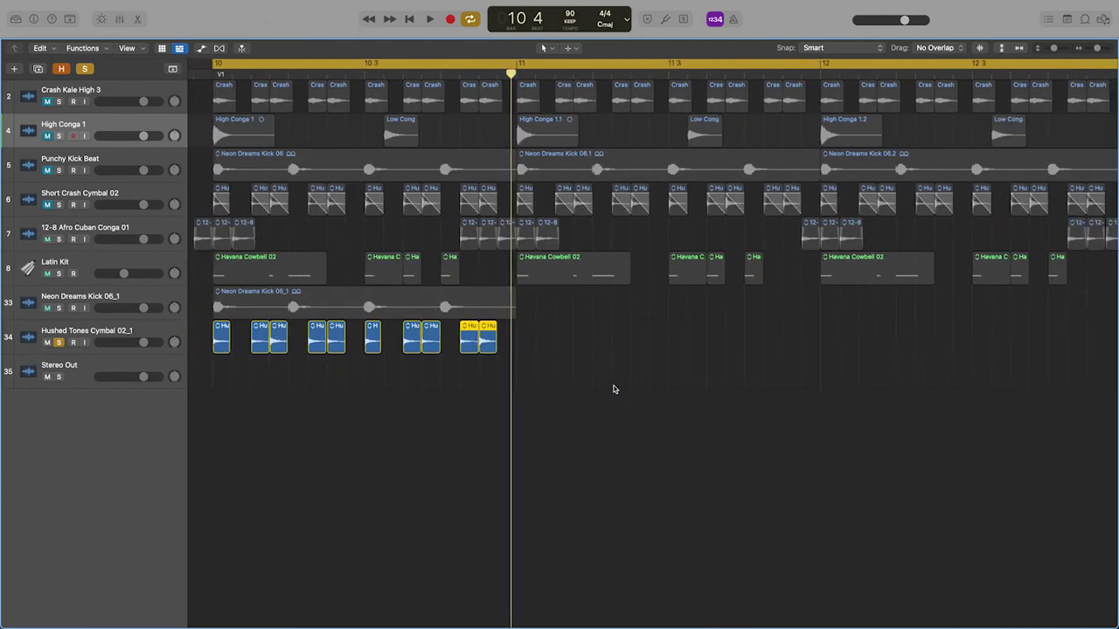
scroll(614, 389, "down", 1)
left_click_drag(486, 368, 253, 345)
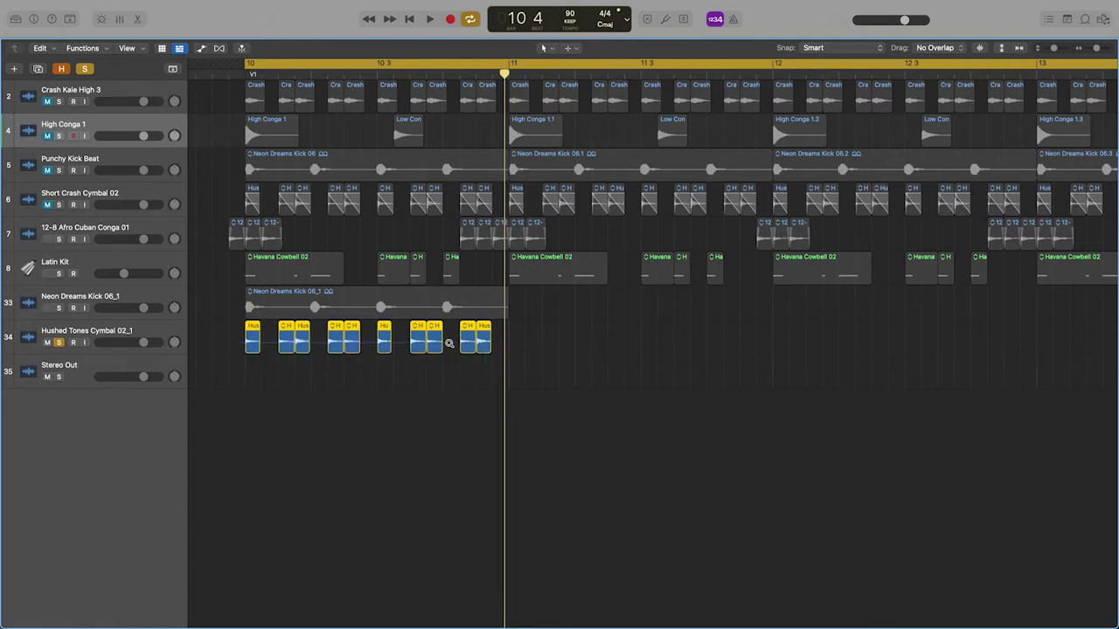
key("z")
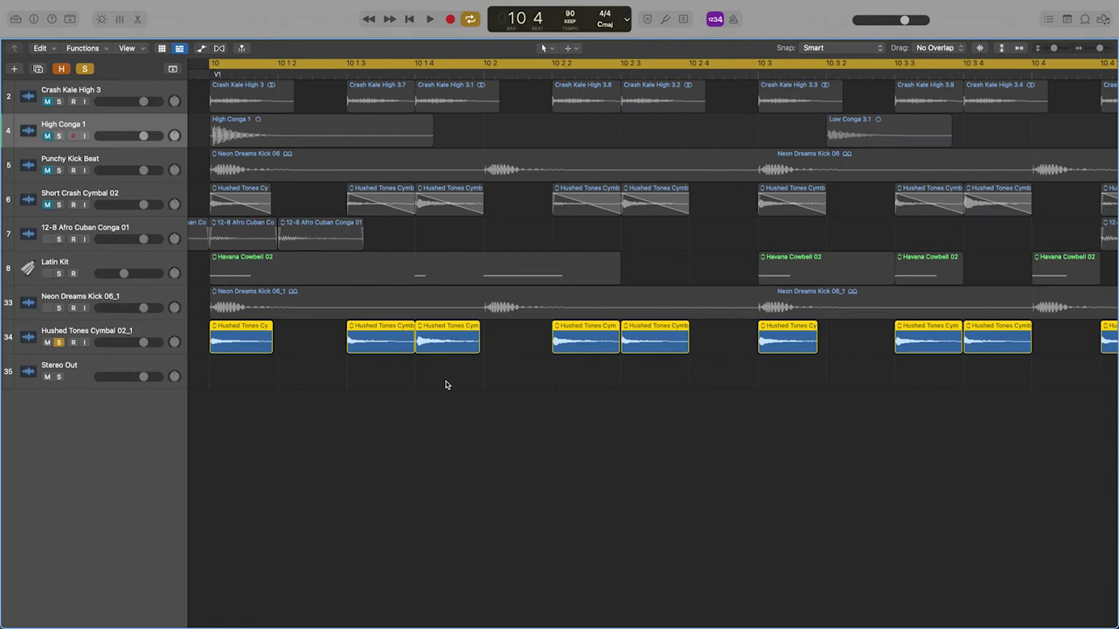
key("z")
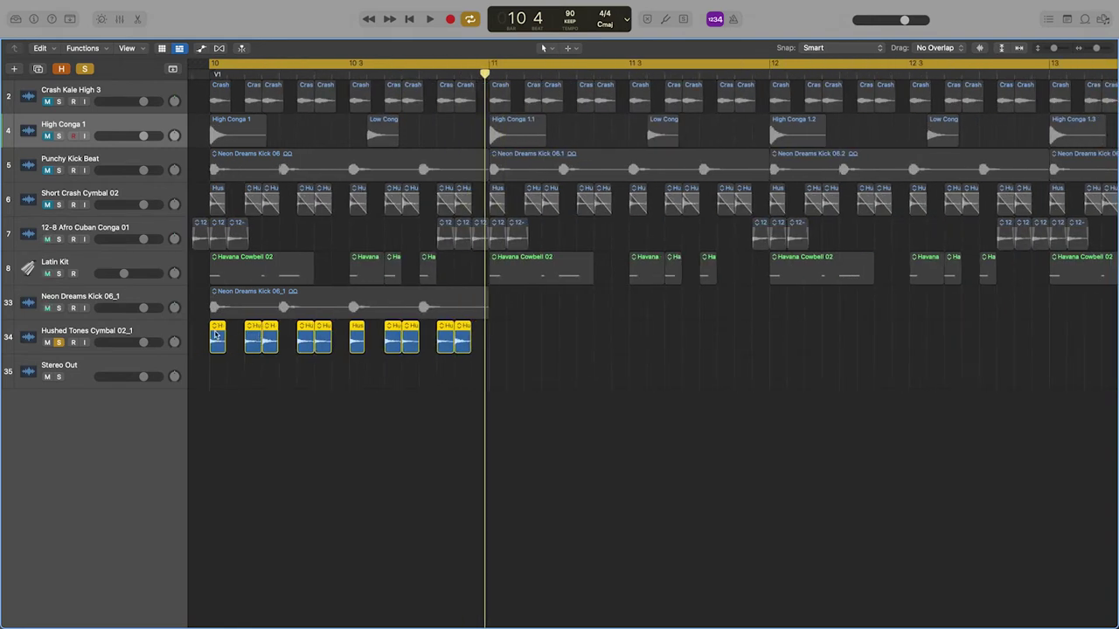
left_click_drag(216, 335, 490, 348)
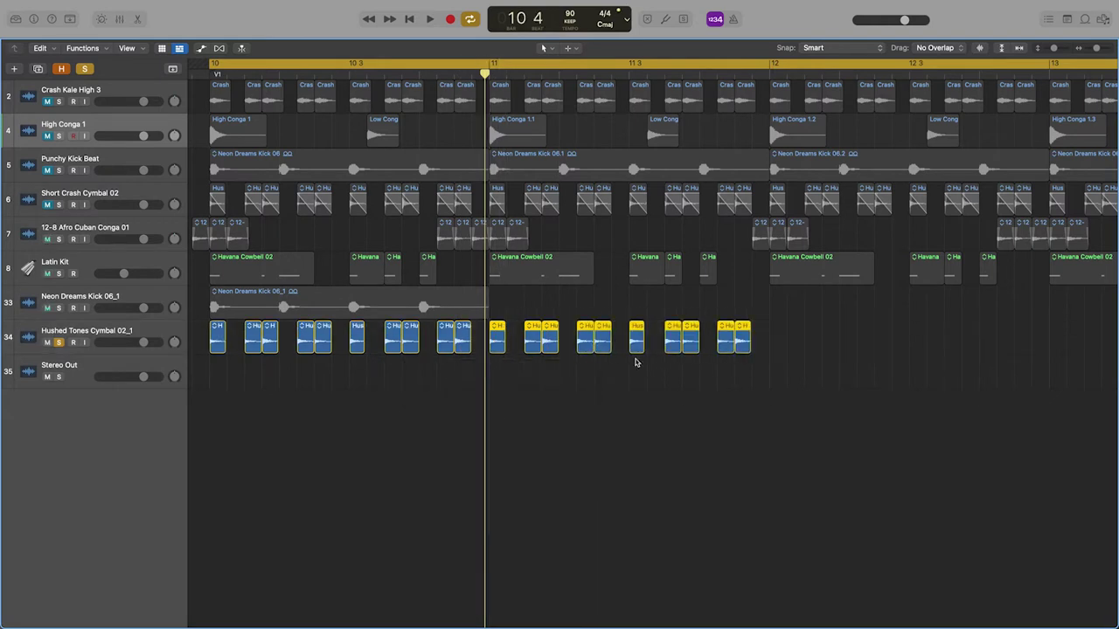
Copy the Neon Dreams Kick 06_1 region from bar 10 to bar 11 on the same track.
scroll(745, 367, "right", 5)
scroll(746, 368, "left", 6)
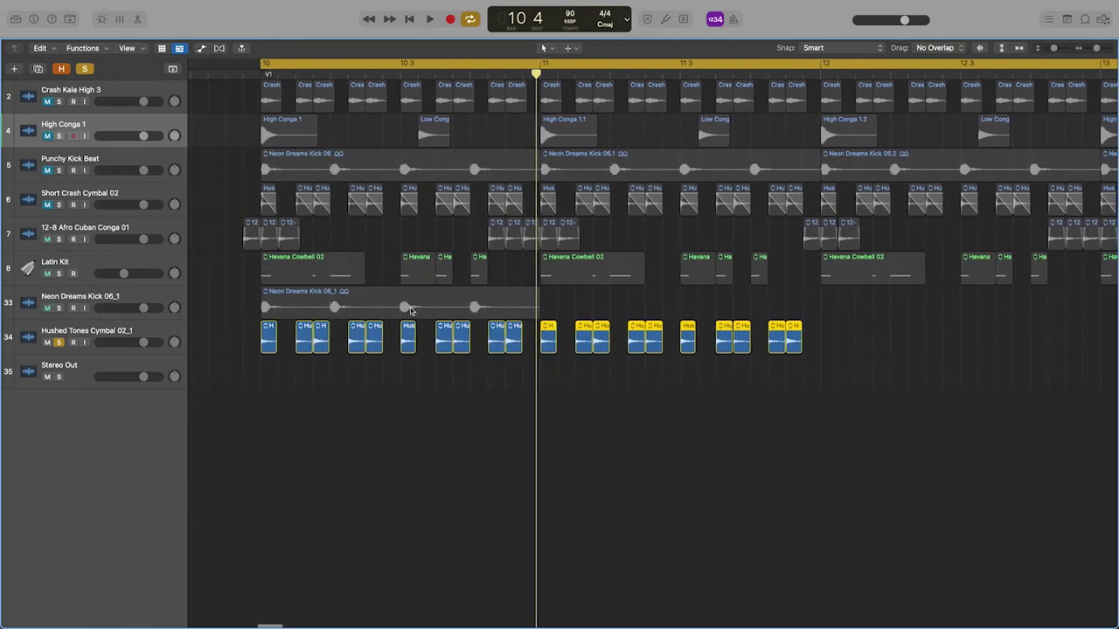
left_click_drag(367, 308, 645, 305)
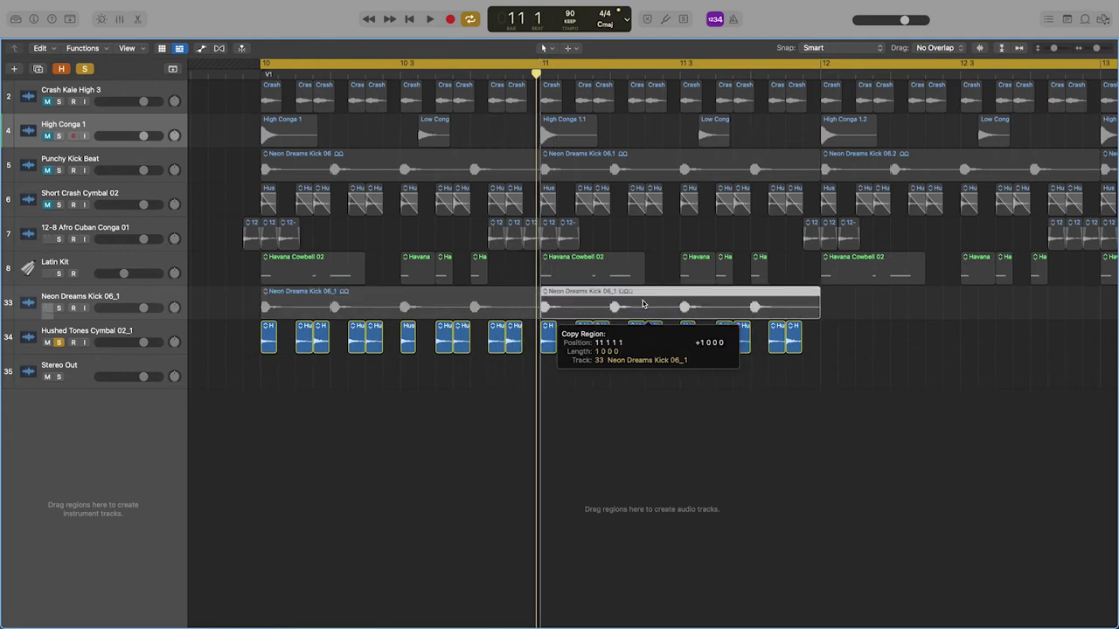
Solo the Neon Dreams Kick 06_1 track and play bars 10 and 11 with kick and cymbals together.
left_click(58, 309)
key("space")
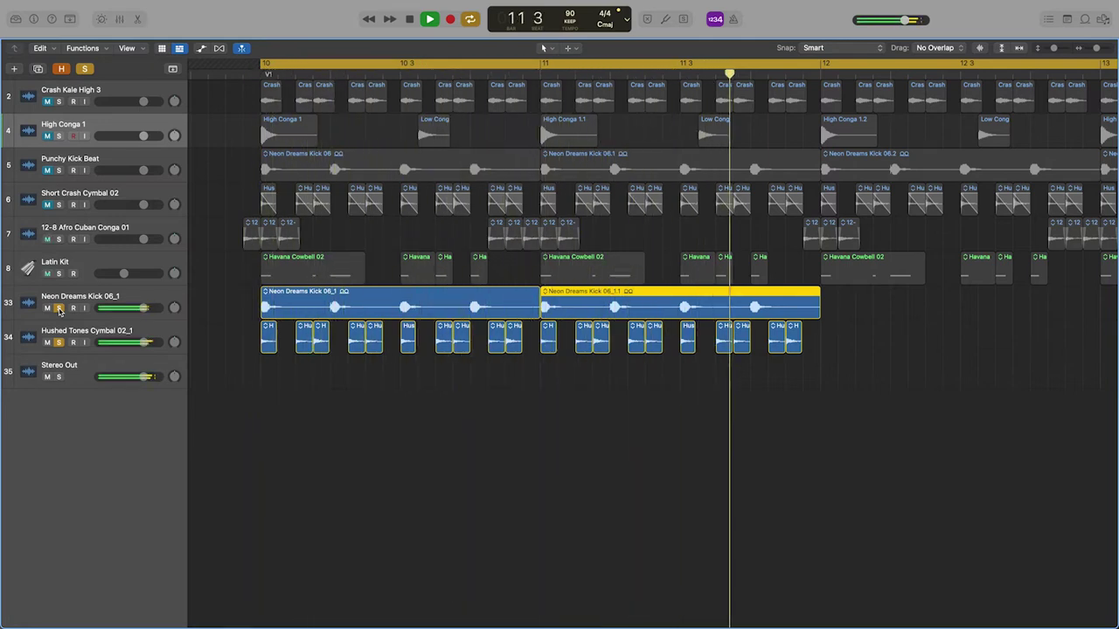
key("space")
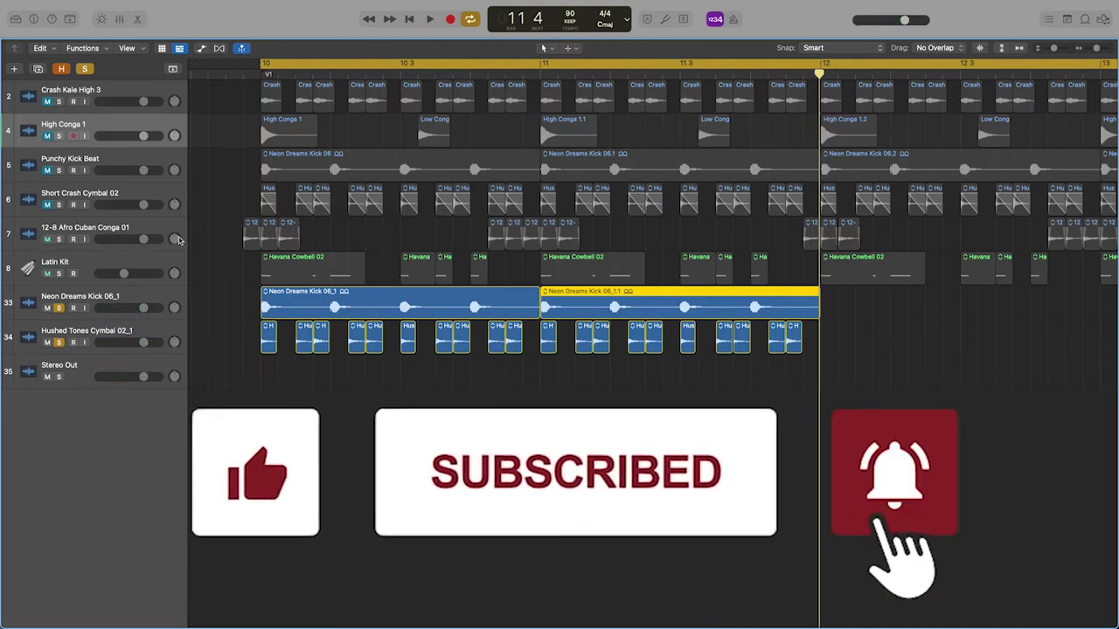
Select the Short Crash Cymbal 02 track and show the inspector to read its regions' fade settings, then deselect the regions.
left_click(122, 189)
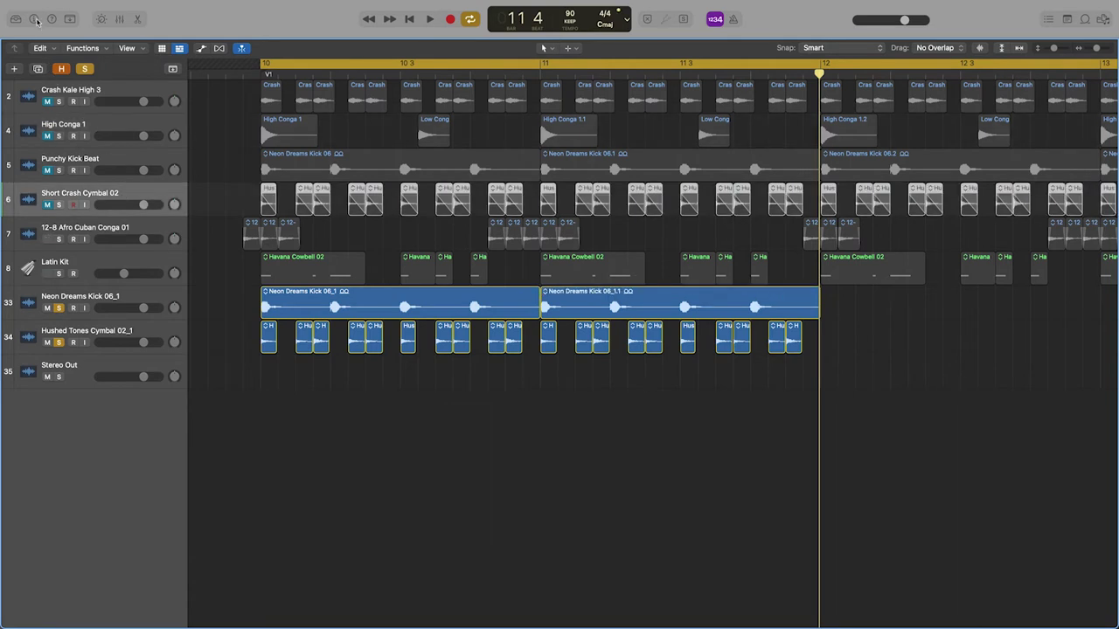
left_click(35, 19)
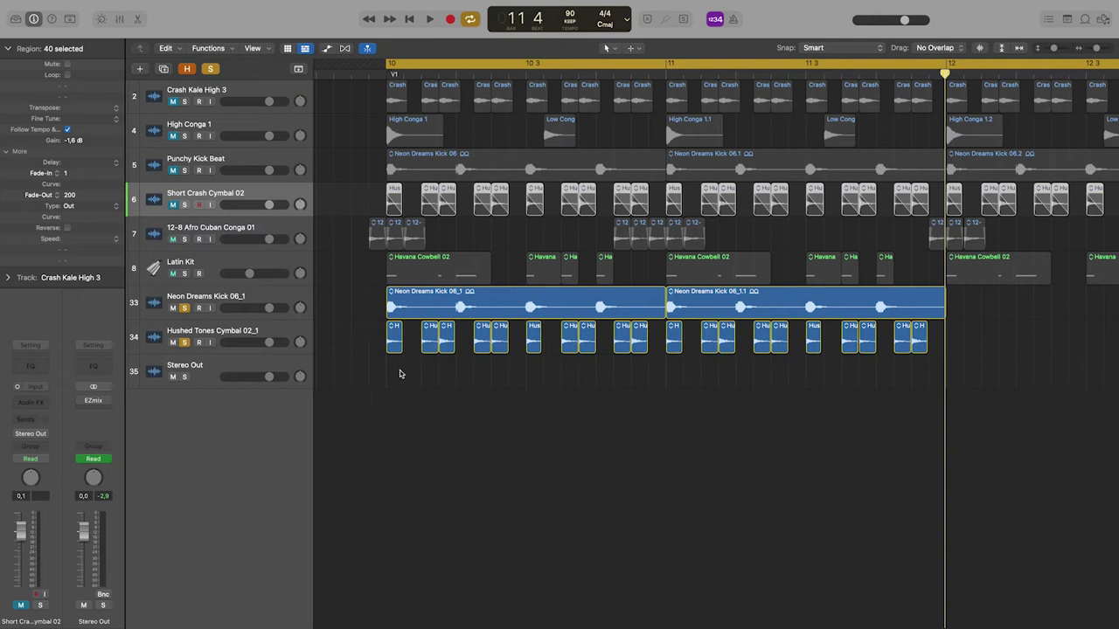
left_click(425, 379)
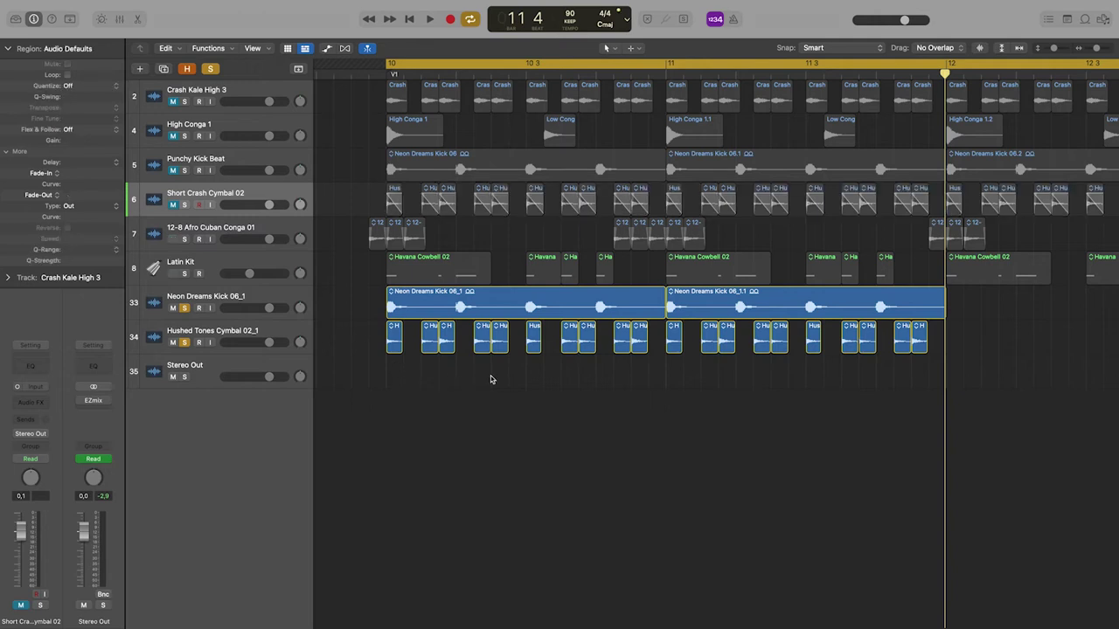
Turn off the kick track's solo and play the two-bar cymbal pattern alone.
left_click(185, 308)
left_click(185, 307)
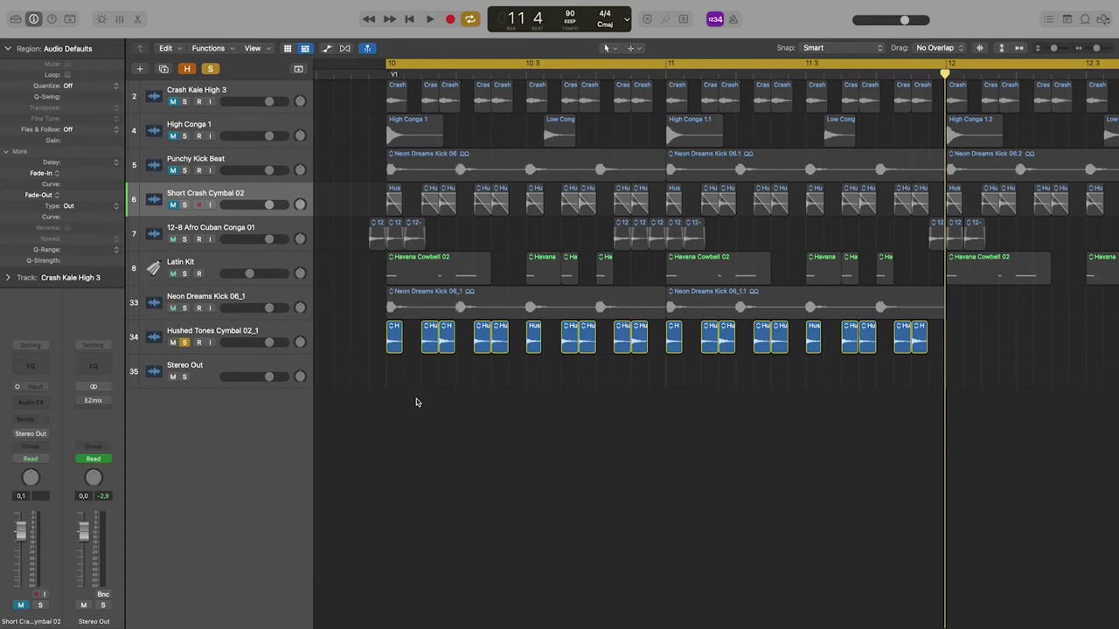
key("space")
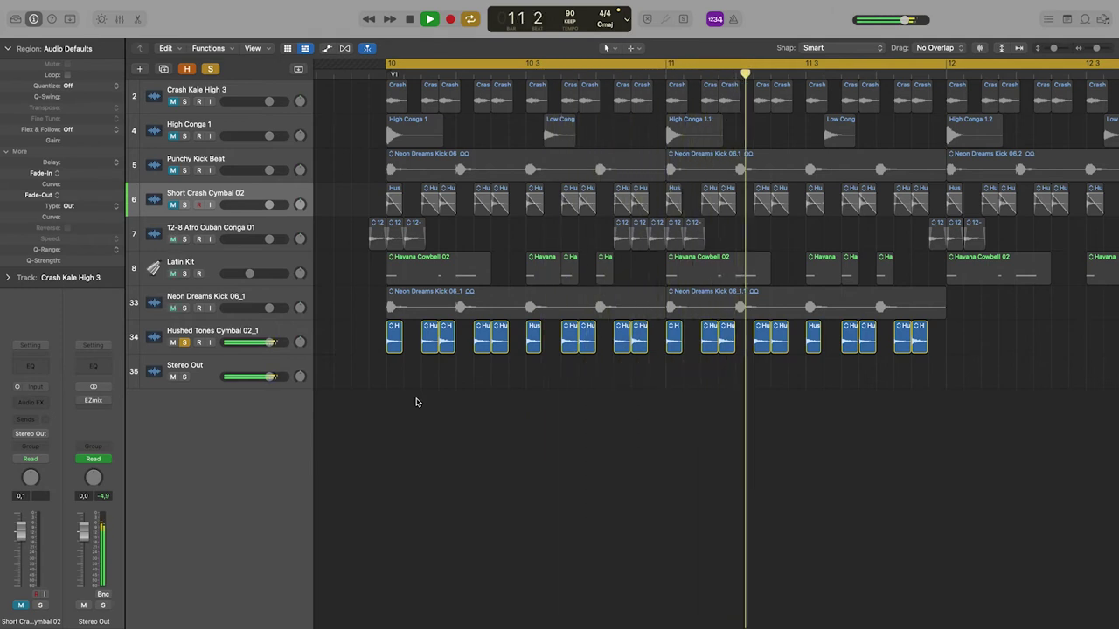
key("space")
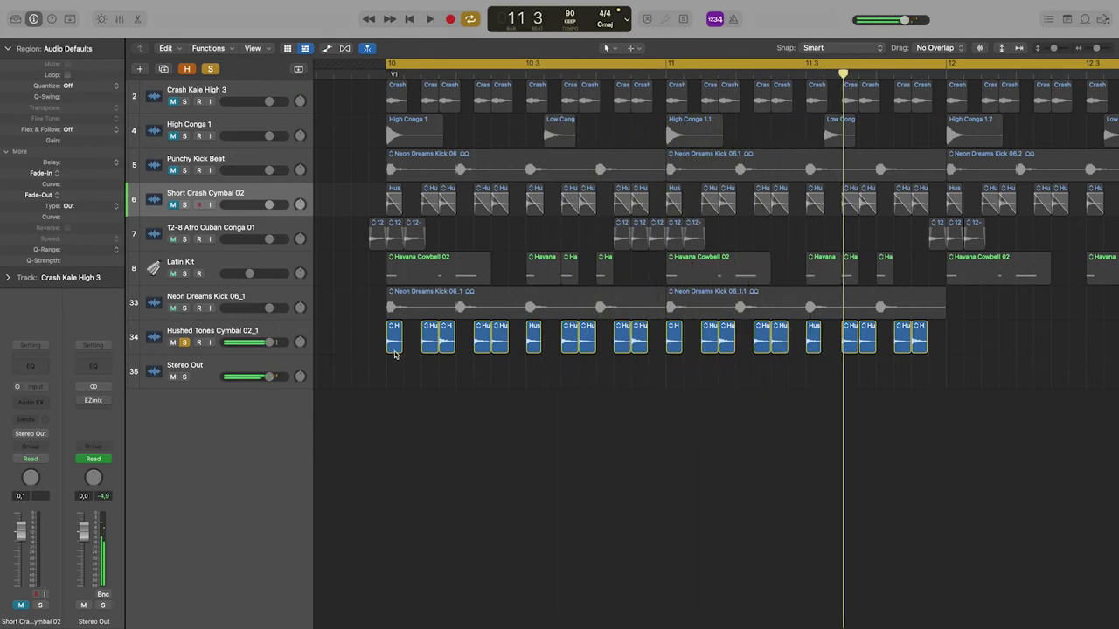
Select all the Hushed Tones Cymbal 02_1 slices in bars 10 and 11 and listen to how they end.
left_click_drag(934, 369, 391, 328)
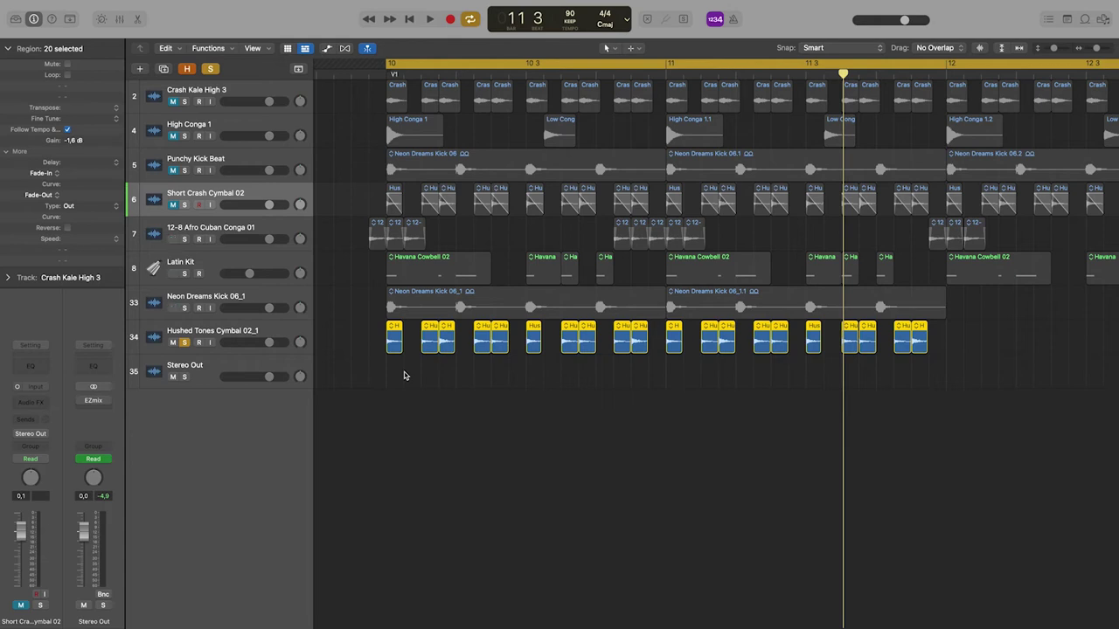
key("space")
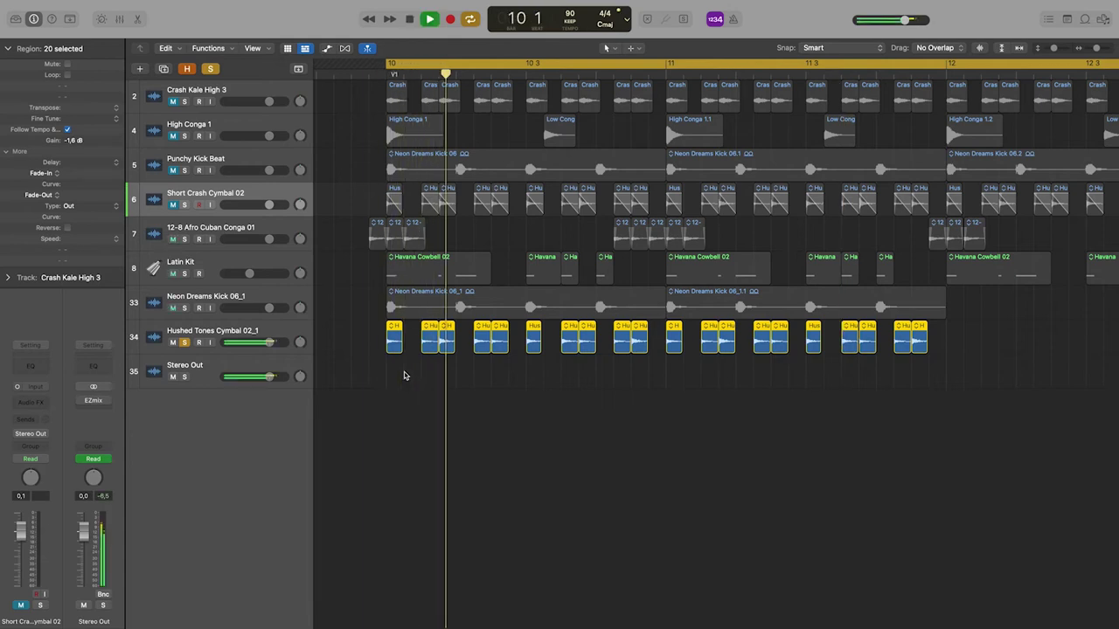
key("space")
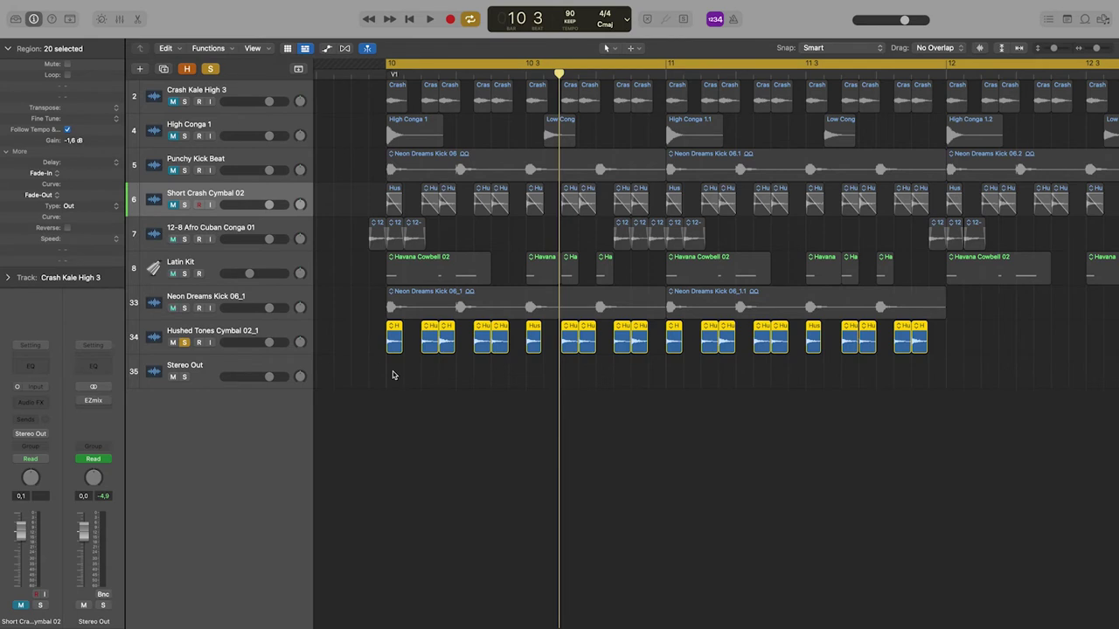
Set Fade-In to 2 and Fade-Out to 200 for the selected Hushed Tones Cymbal 02_1 slices and play the result.
left_click(268, 331)
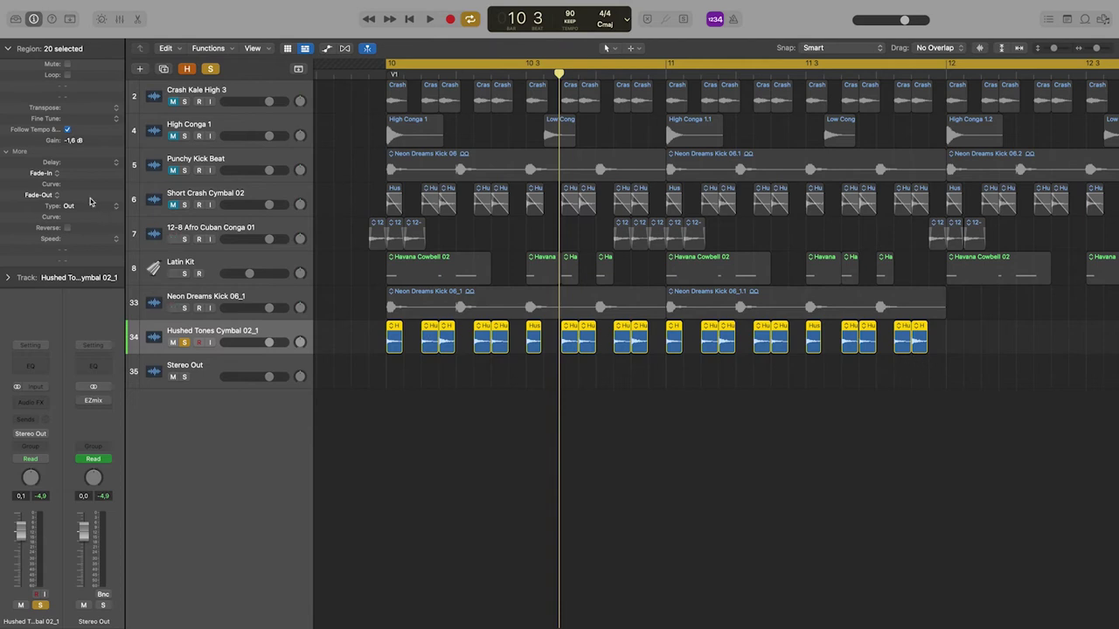
left_click_drag(72, 175, 74, 172)
left_click_drag(72, 195, 38, 2)
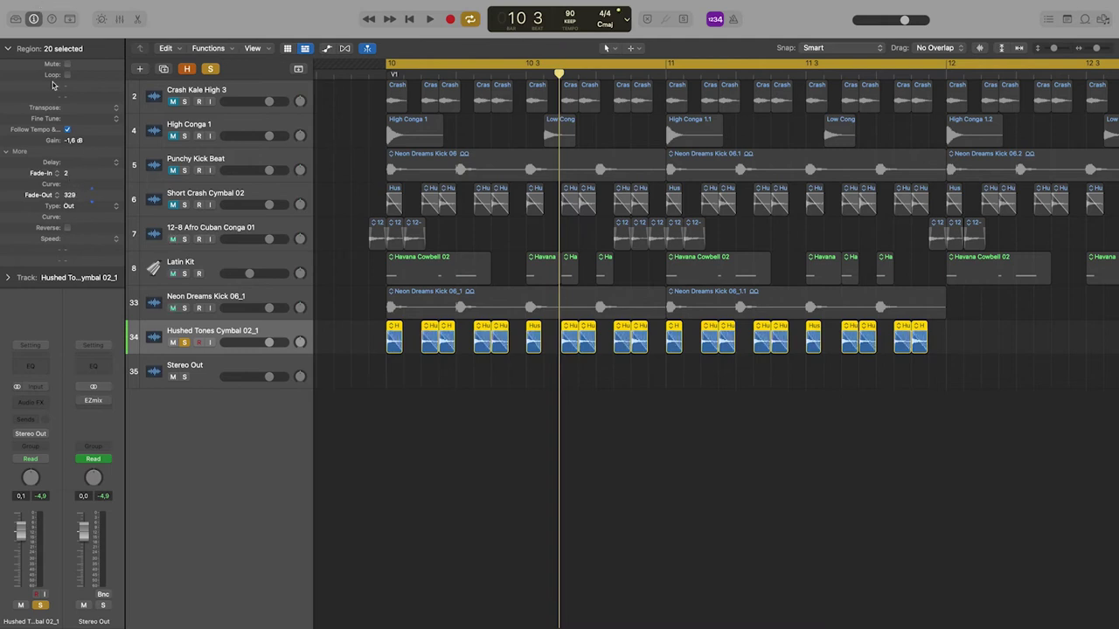
left_click_drag(53, 78, 79, 268)
key("space")
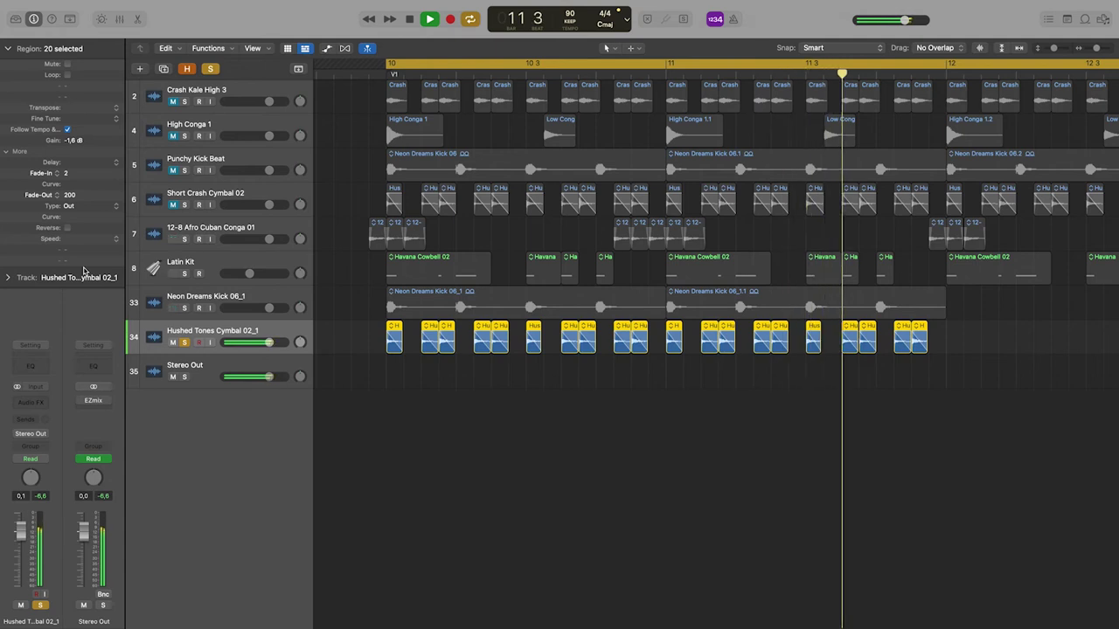
Solo the Neon Dreams Kick 06_1 track and play the two-bar cymbal pattern together with the kick.
key("space")
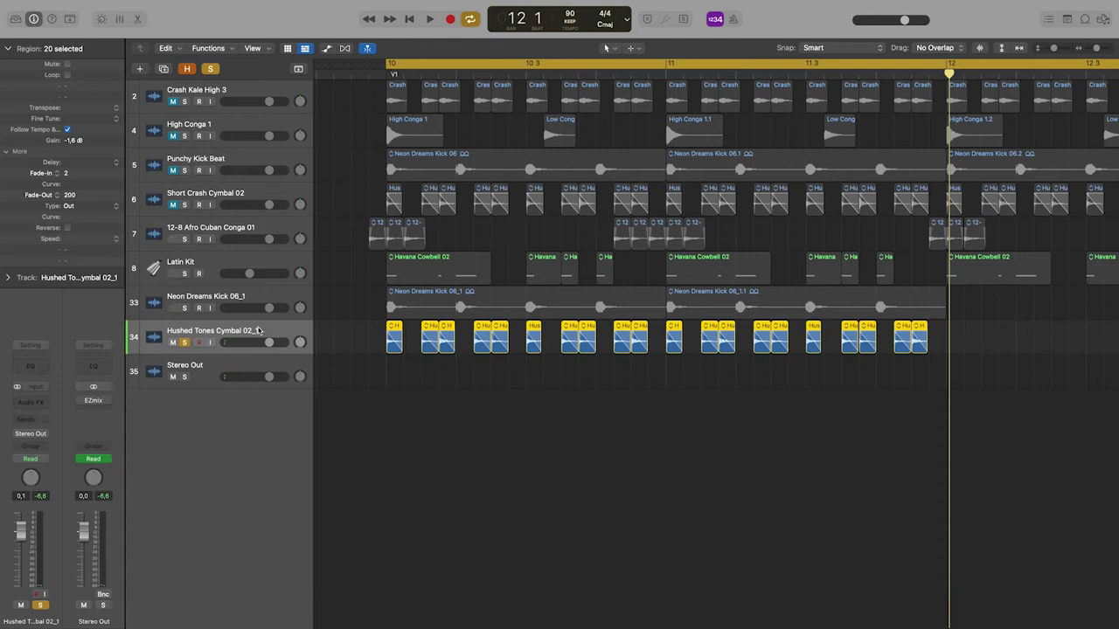
left_click(183, 309)
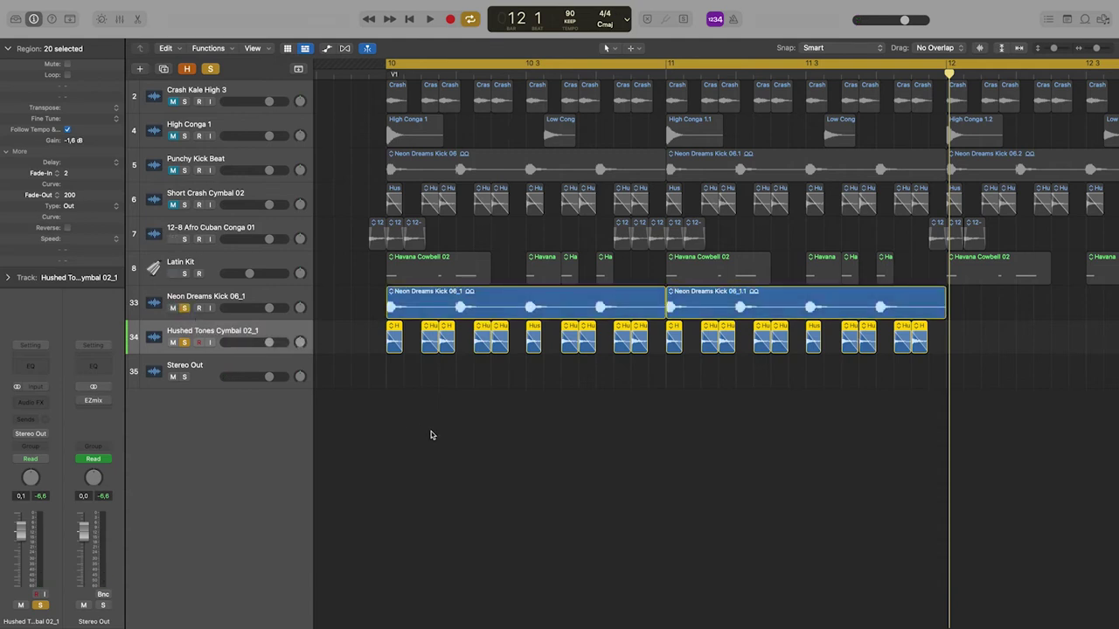
key("space")
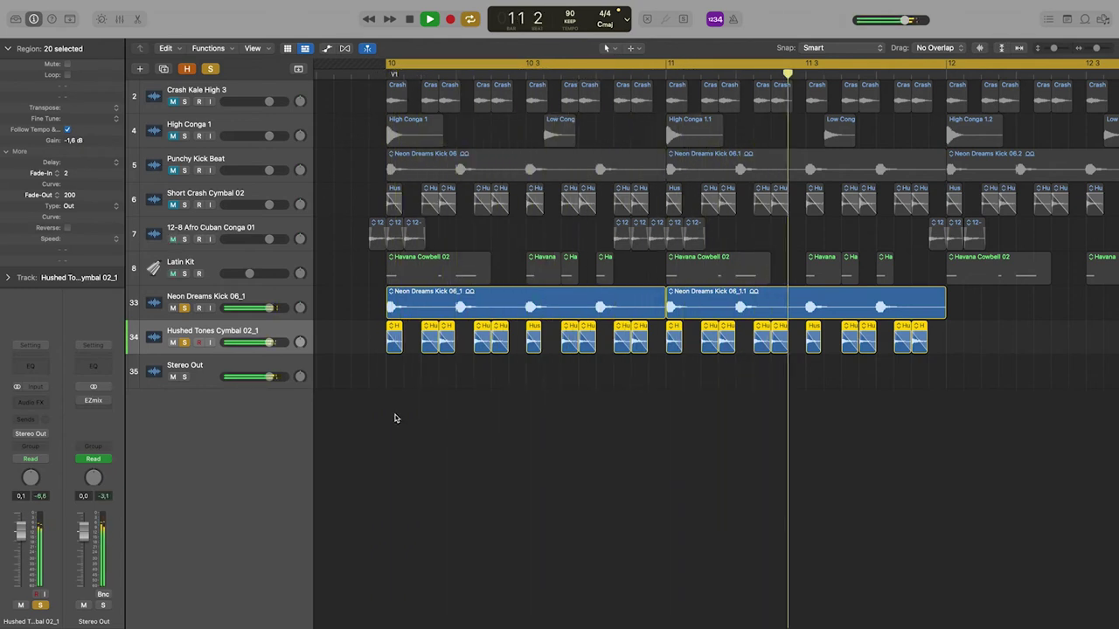
key("space")
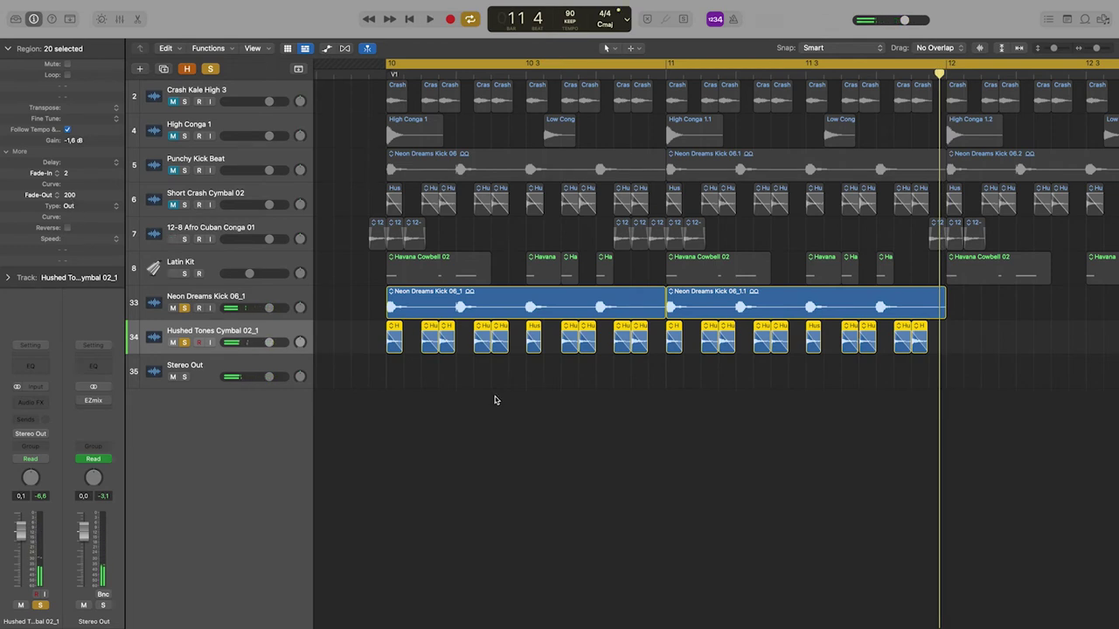
Play the start of bar 10 with the kick and the faded Hushed Tones Cymbal 02_1 slices seen up close.
key("super+Right")
key("super+Right")
key("super+Right")
key("super+Right")
key("super+Right")
key("super+Right")
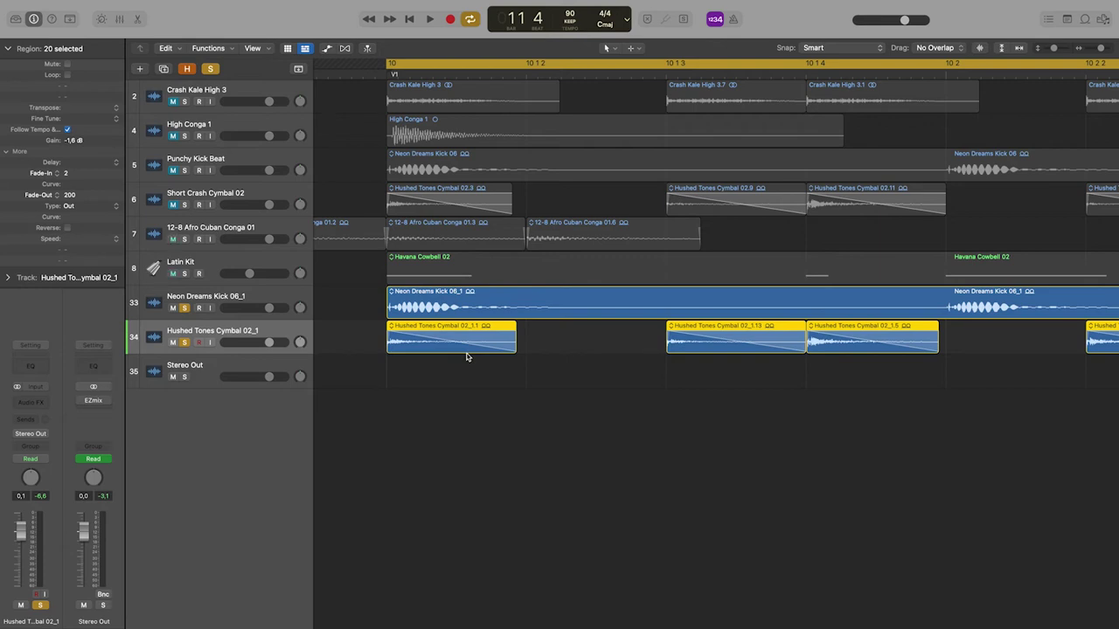
key("space")
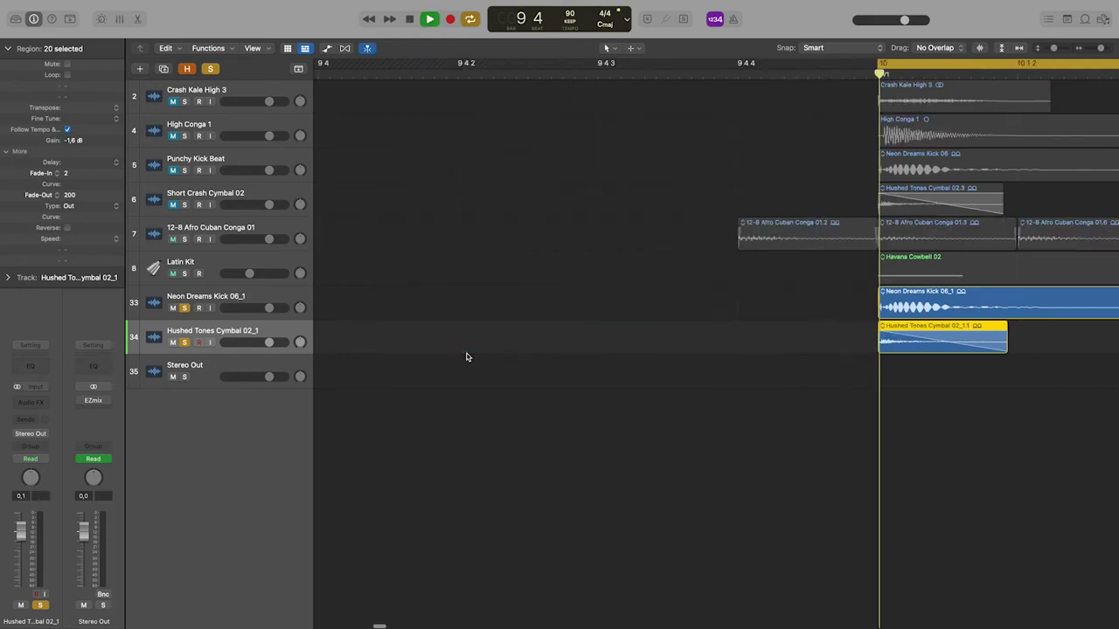
key("space")
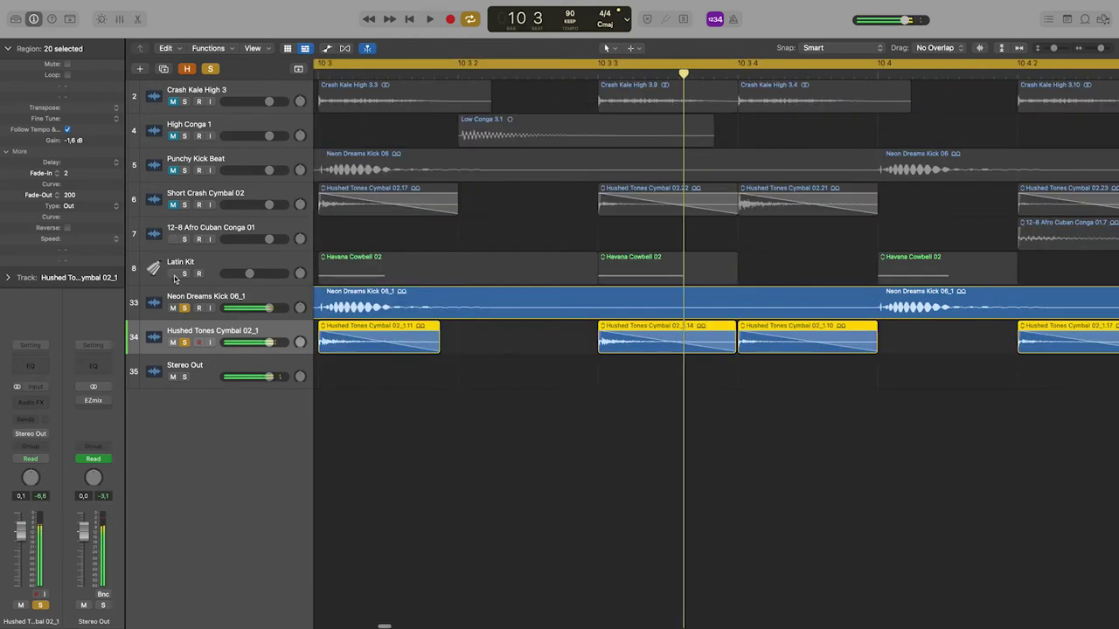
Clear the Fade-Out of the selected Hushed Tones Cymbal 02_1 slices and listen to them without it.
left_click(75, 200, "alt")
key("space")
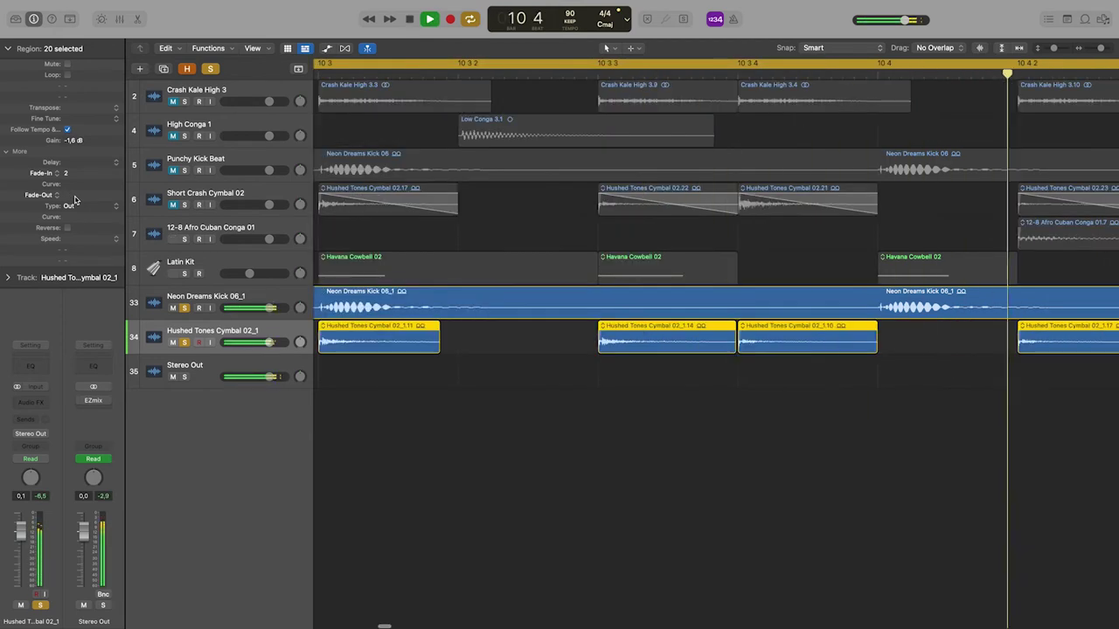
key("space")
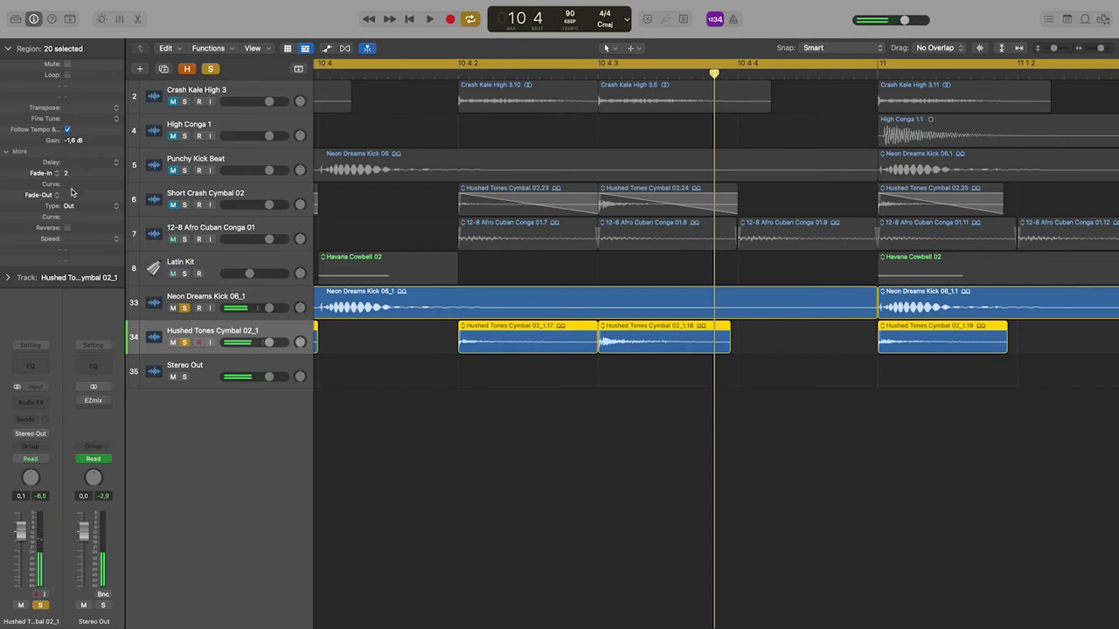
Set the Fade-Out of the selected cymbal slices to 200 and hide the inspector.
double_click(70, 195)
type("200")
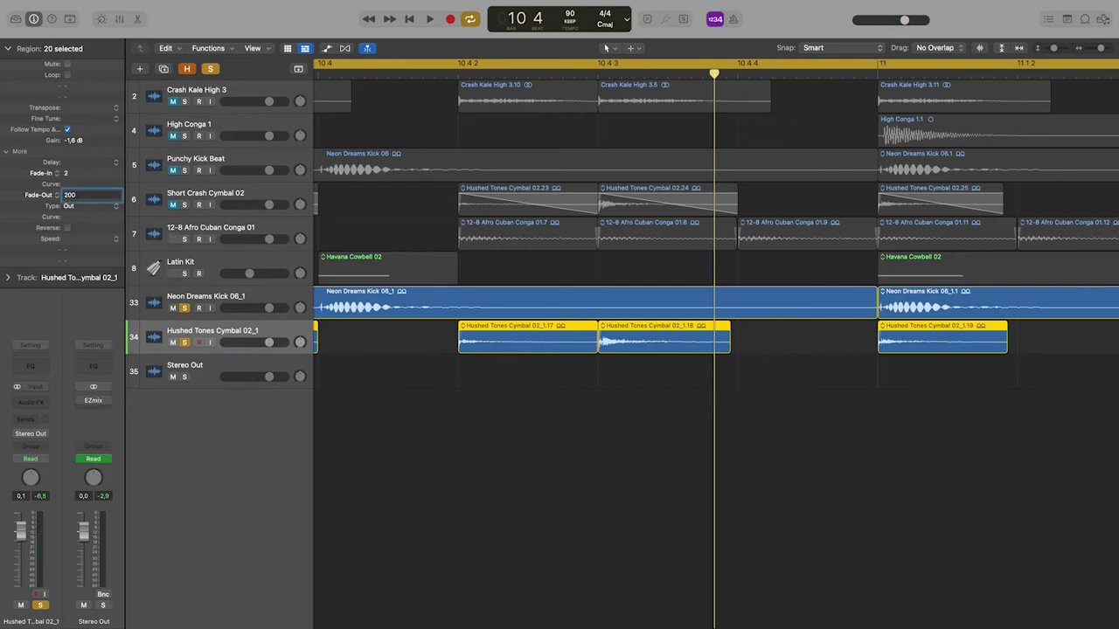
key("Return")
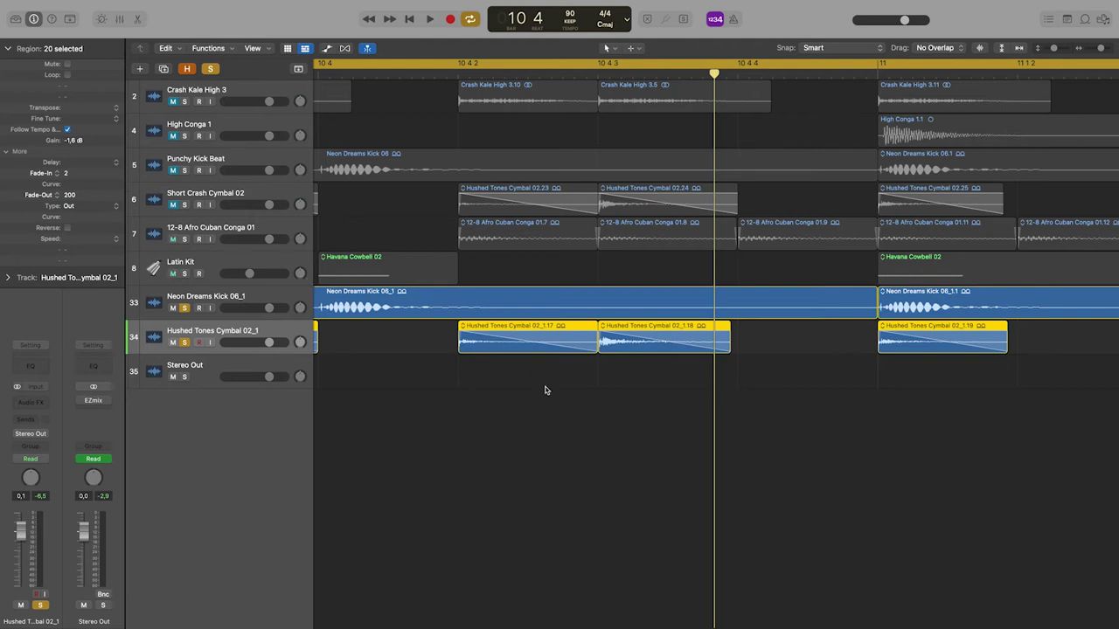
scroll(544, 390, "down", 5)
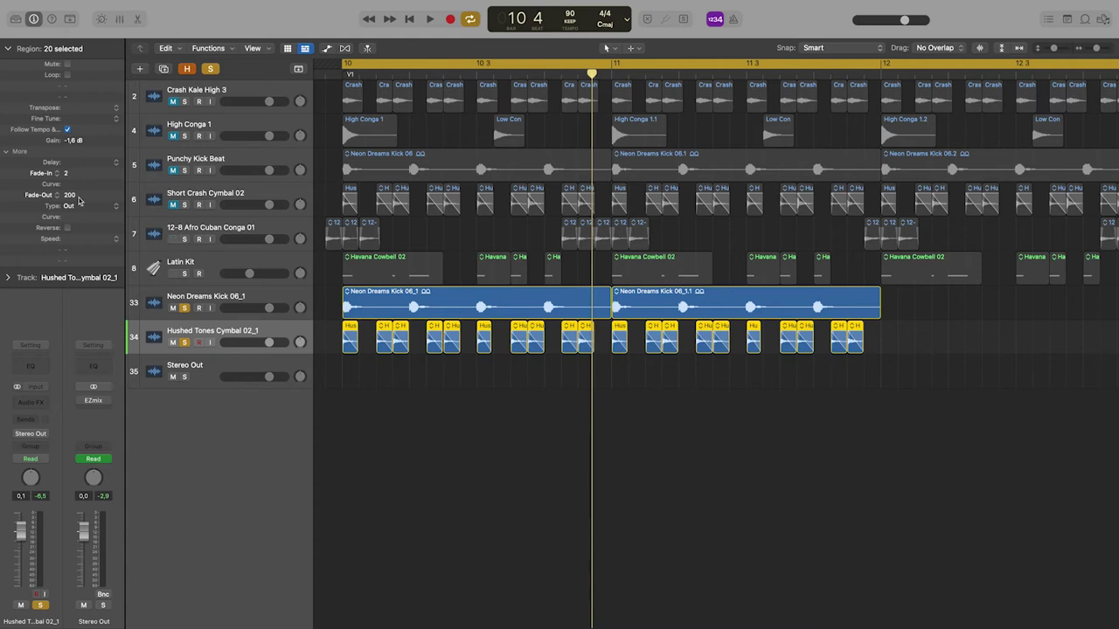
left_click_drag(79, 175, 88, 64)
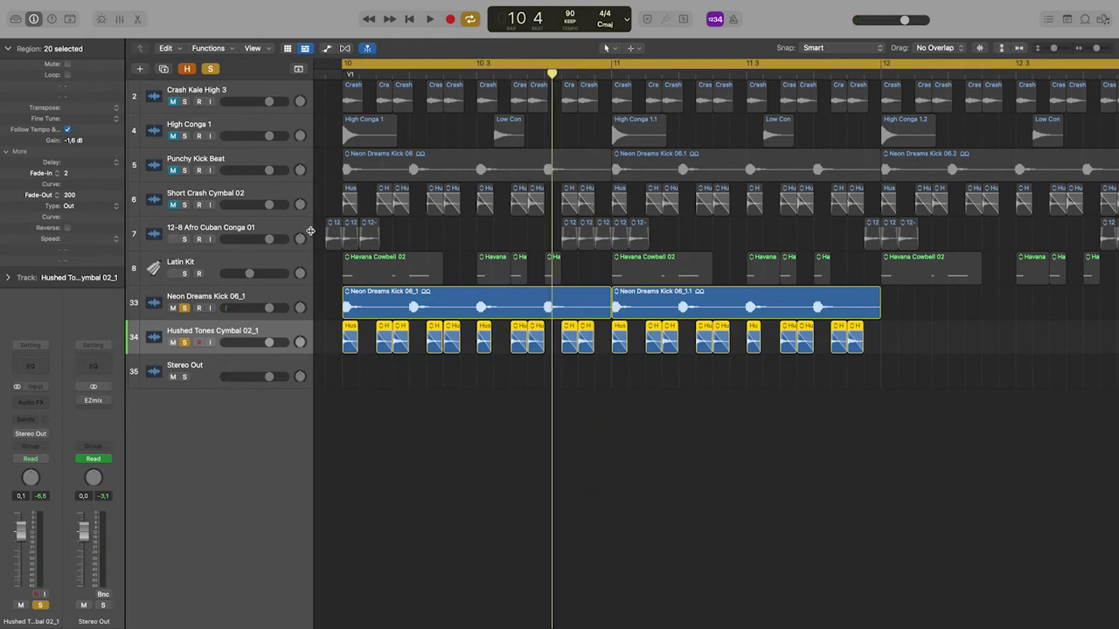
scroll(450, 257, "up", 5)
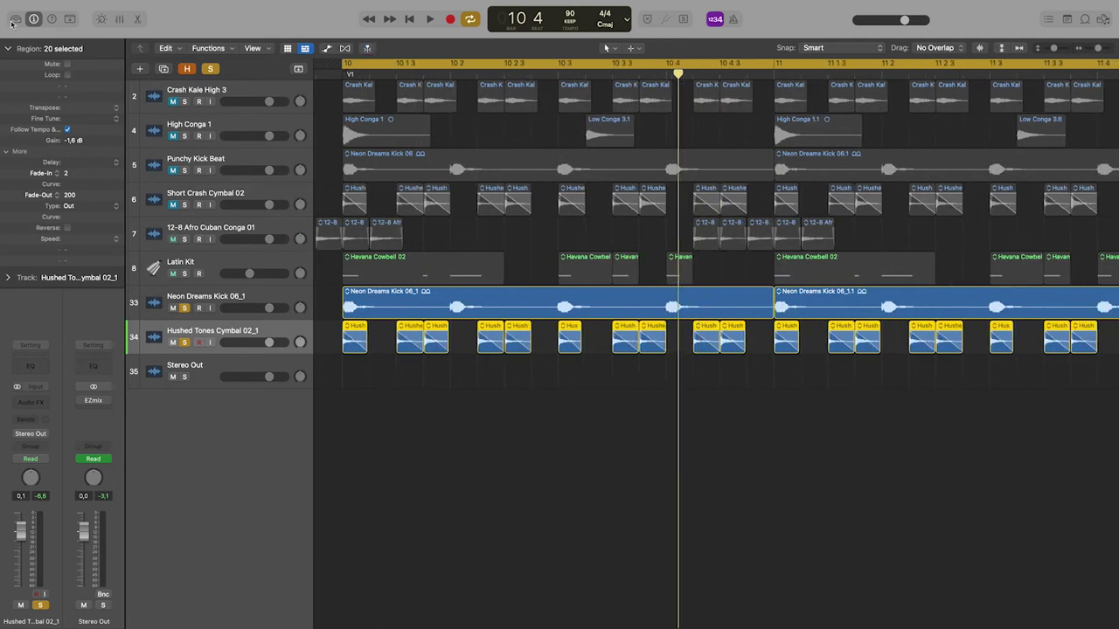
left_click(34, 18)
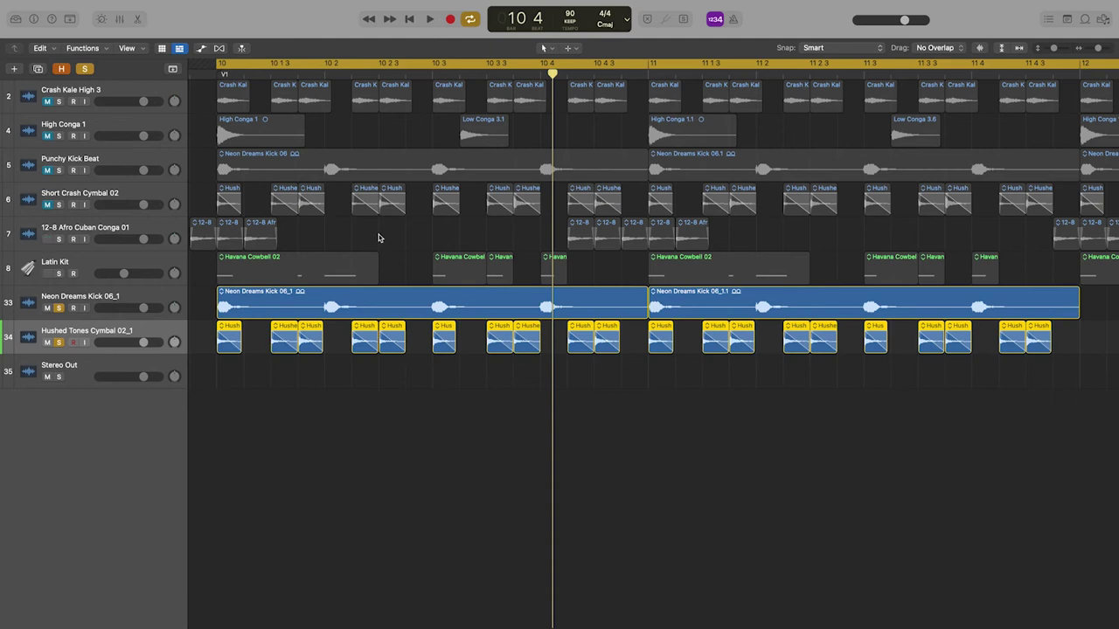
scroll(379, 236, "up", 3)
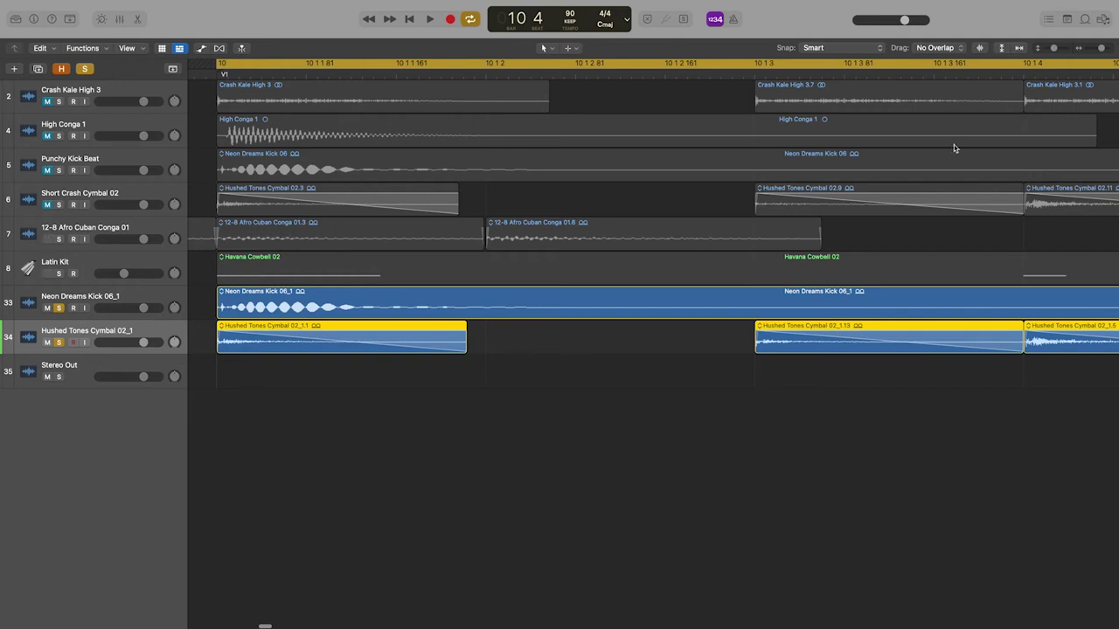
Open the loop browser, clear the search text and the All Drums filter, and filter the loops by Conga.
left_click(1085, 19)
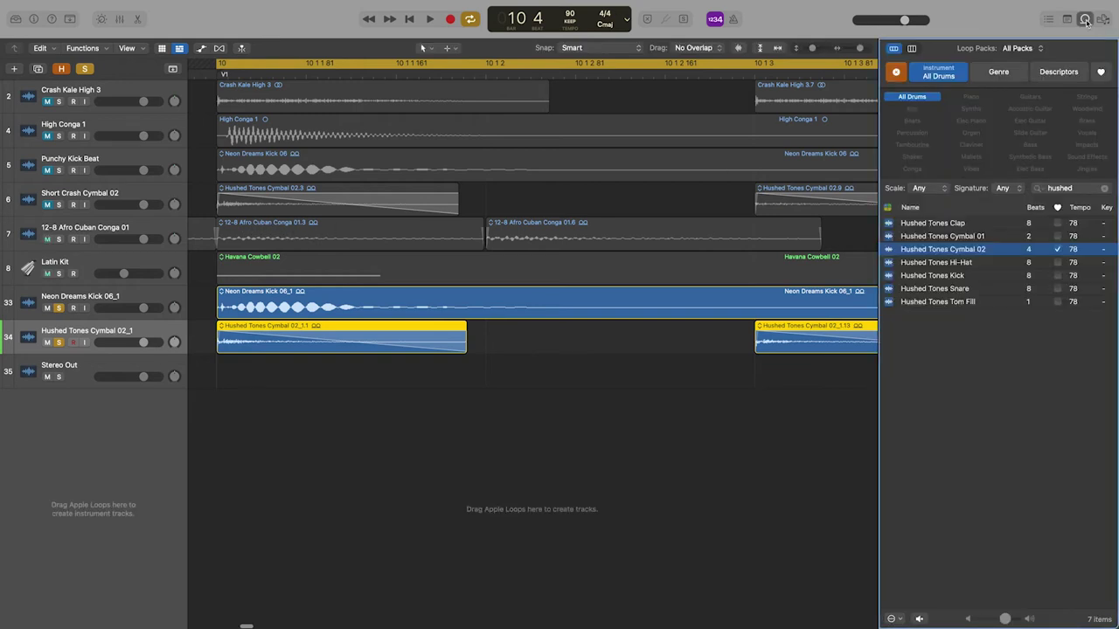
left_click(1104, 188)
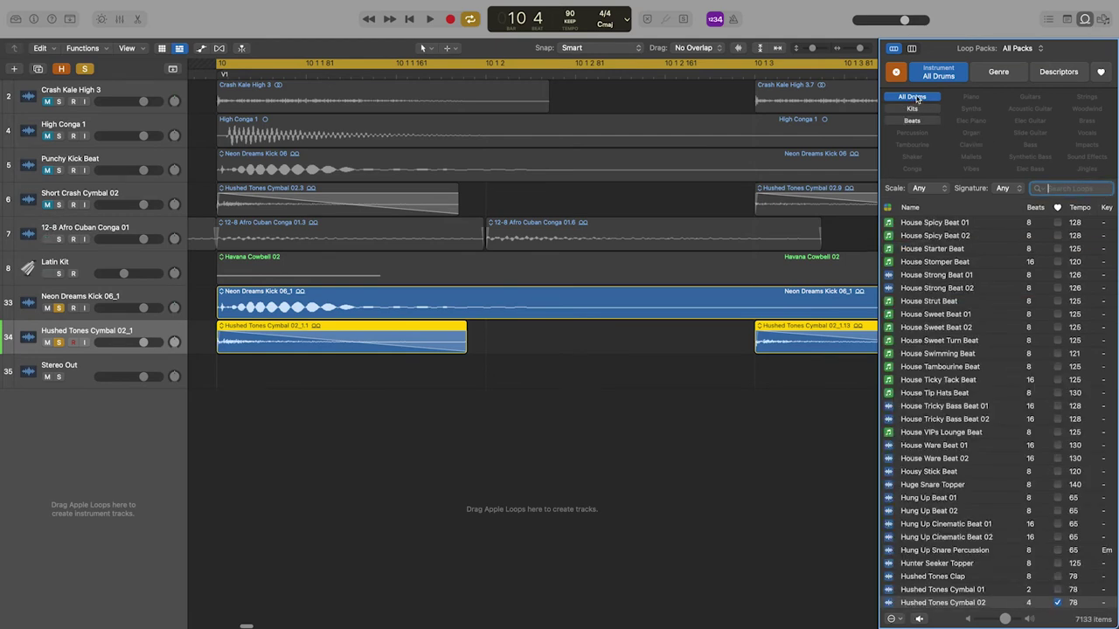
left_click(914, 99)
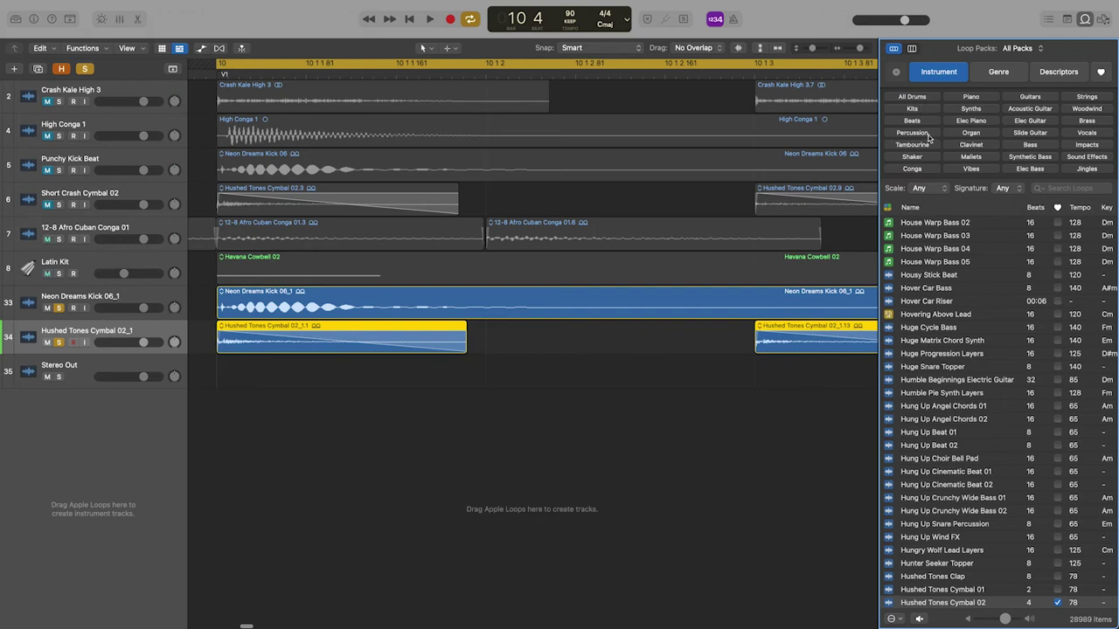
left_click(915, 172)
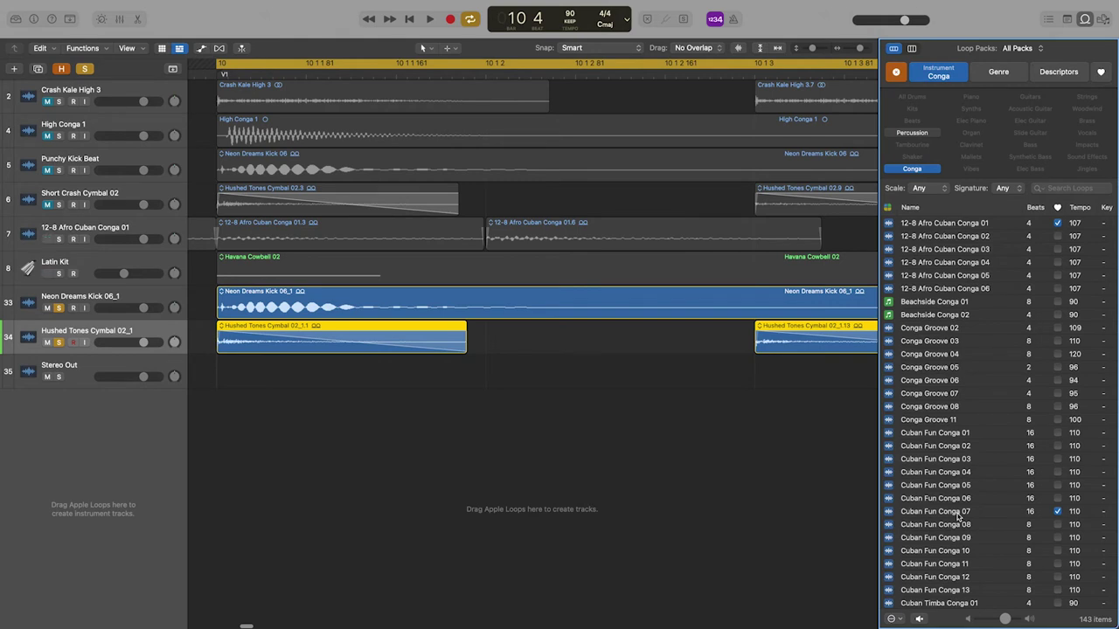
Preview the loop 12-8 Afro Cuban Conga 01 and stop the preview.
scroll(962, 424, "up", 1)
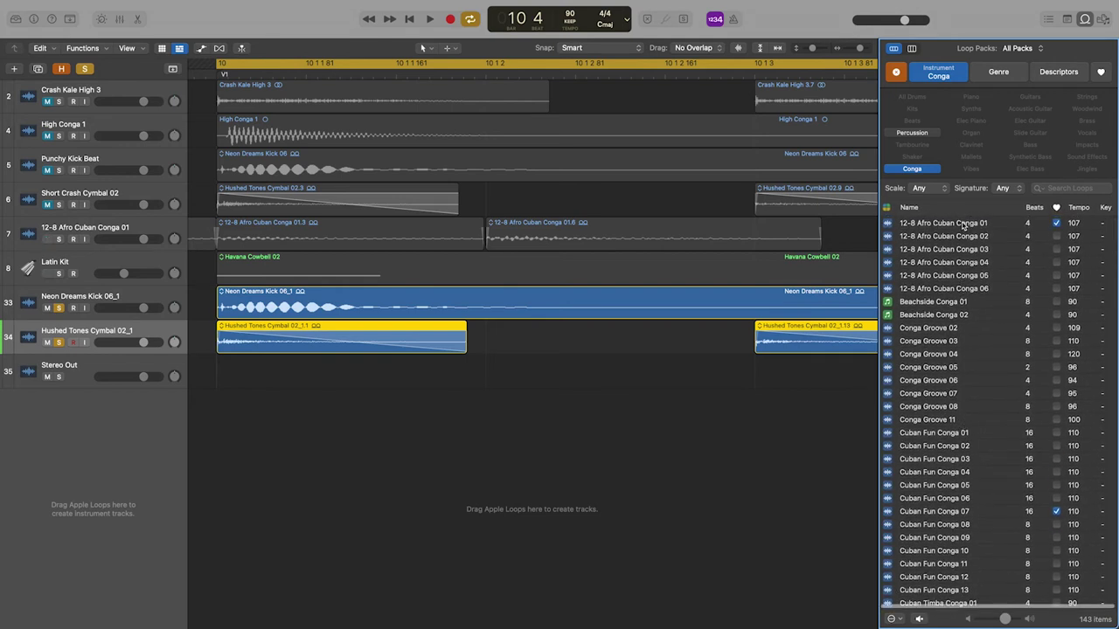
left_click(964, 226)
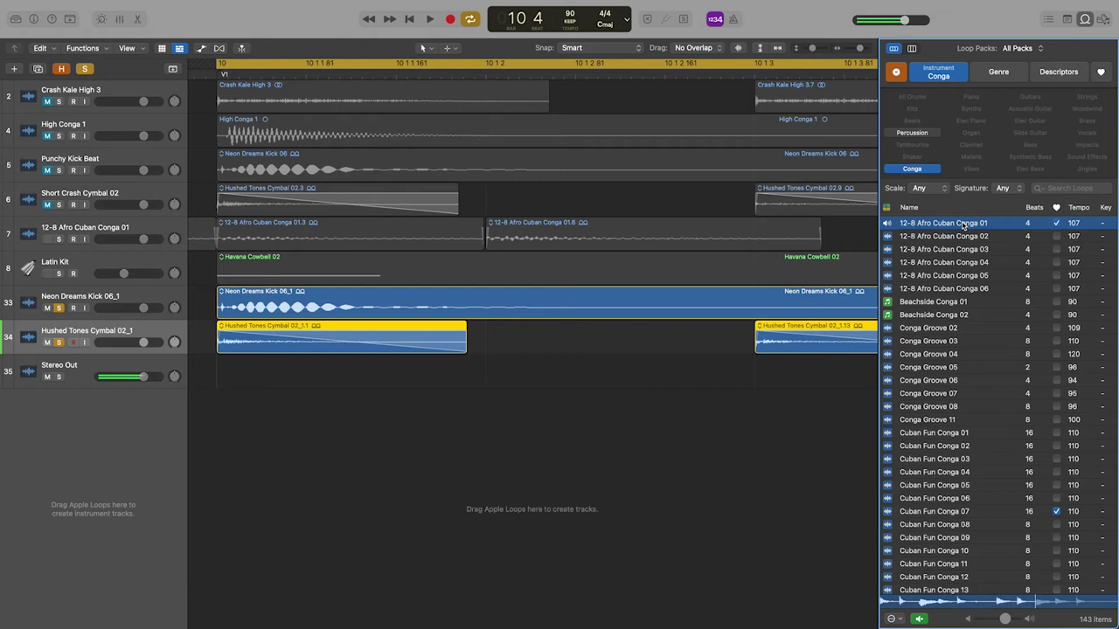
left_click(964, 225)
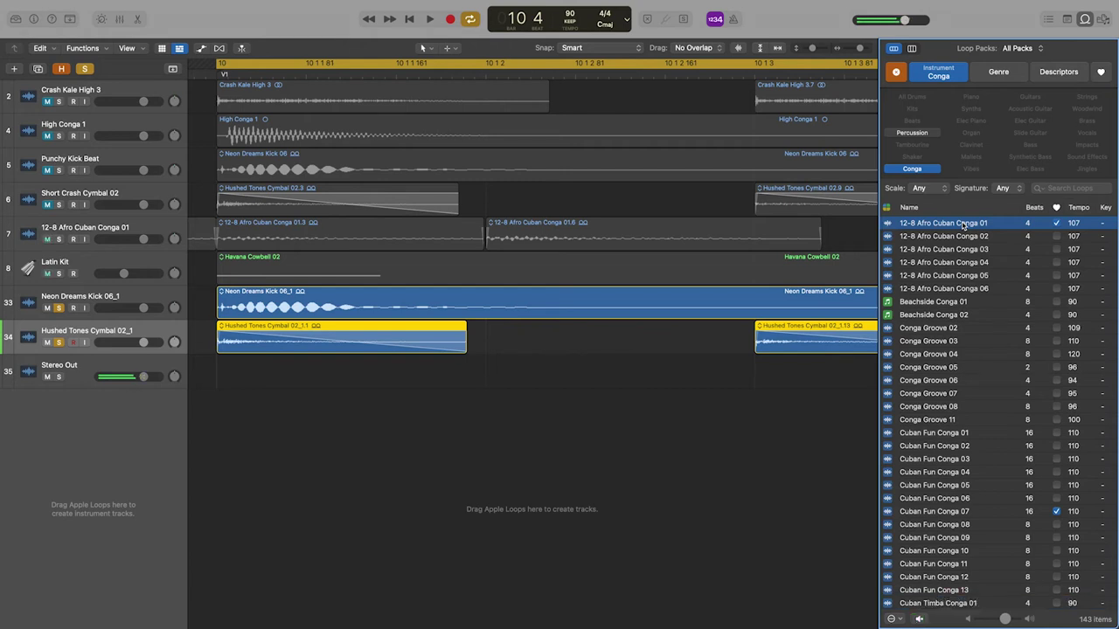
Add the 12-8 Afro Cuban Conga 01 loop at bar 10 on a new track below the cymbals and close the loop browser.
left_click_drag(964, 225, 218, 381)
key("super+Left")
key("super+Left")
key("super+Left")
key("super+Left")
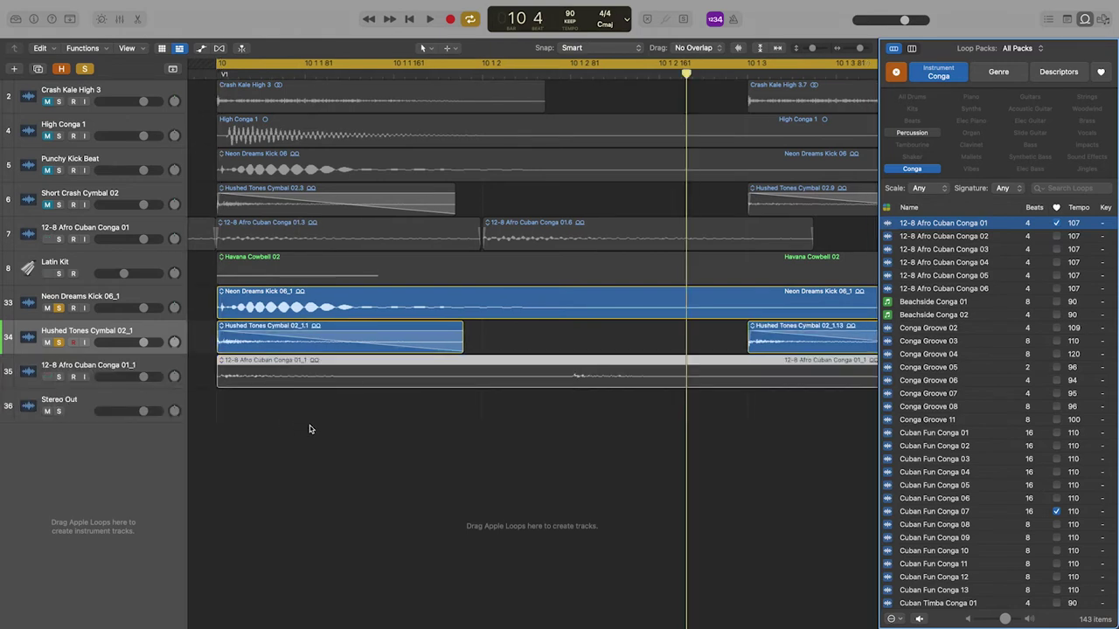
key("super+Left")
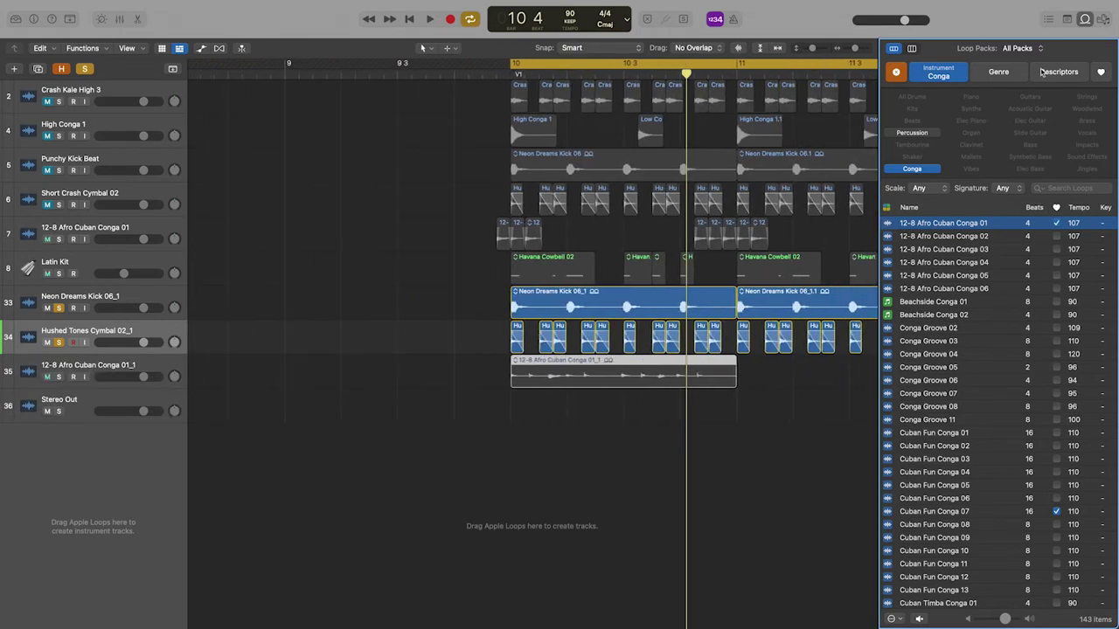
left_click(1084, 19)
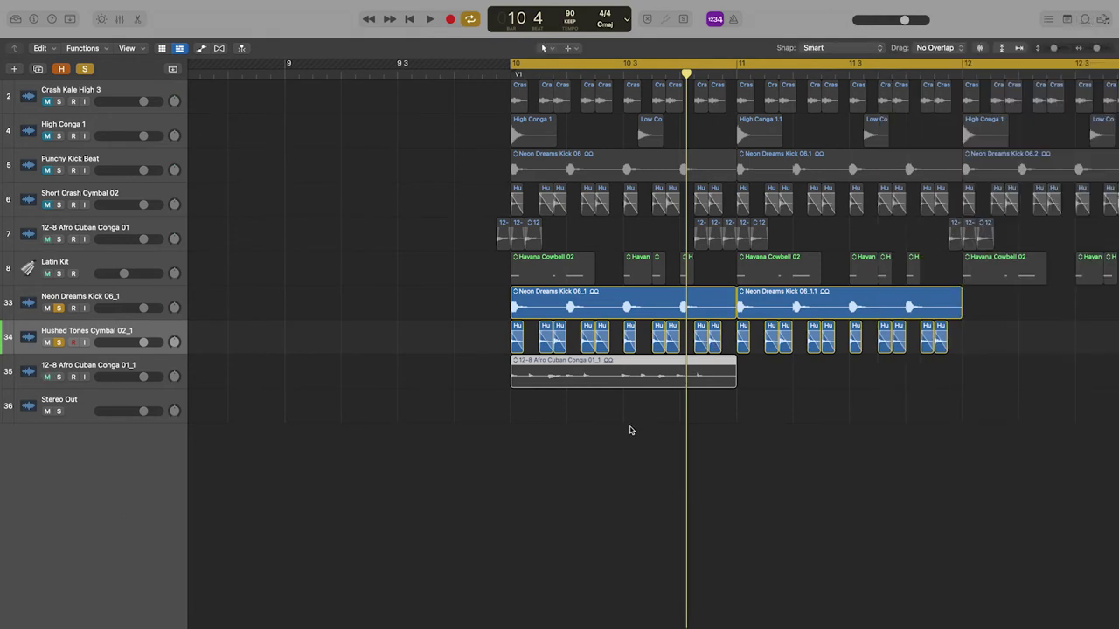
Play the new conga loop soloed and move its region one sixteenth note earlier, so it starts just before bar 10.
key("space")
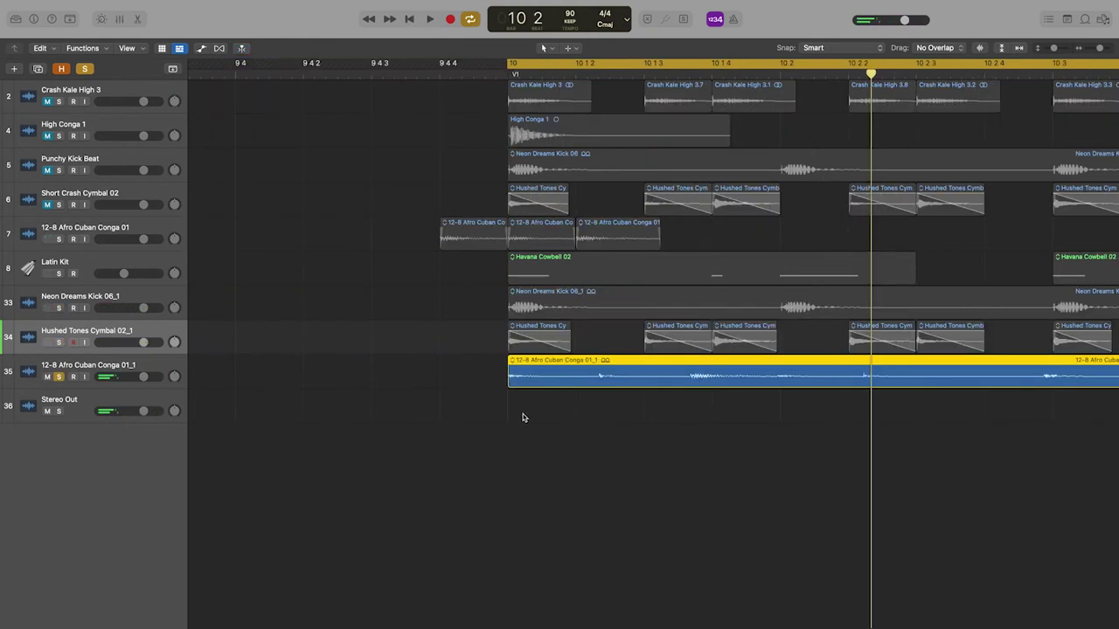
scroll(523, 418, "down", 3)
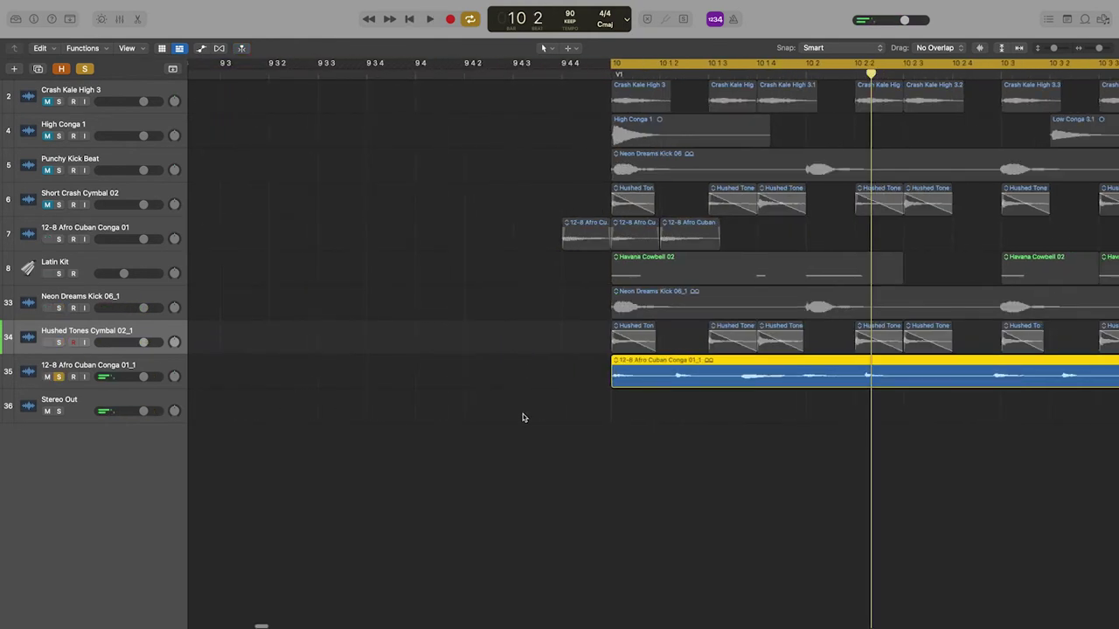
scroll(522, 418, "up", 4)
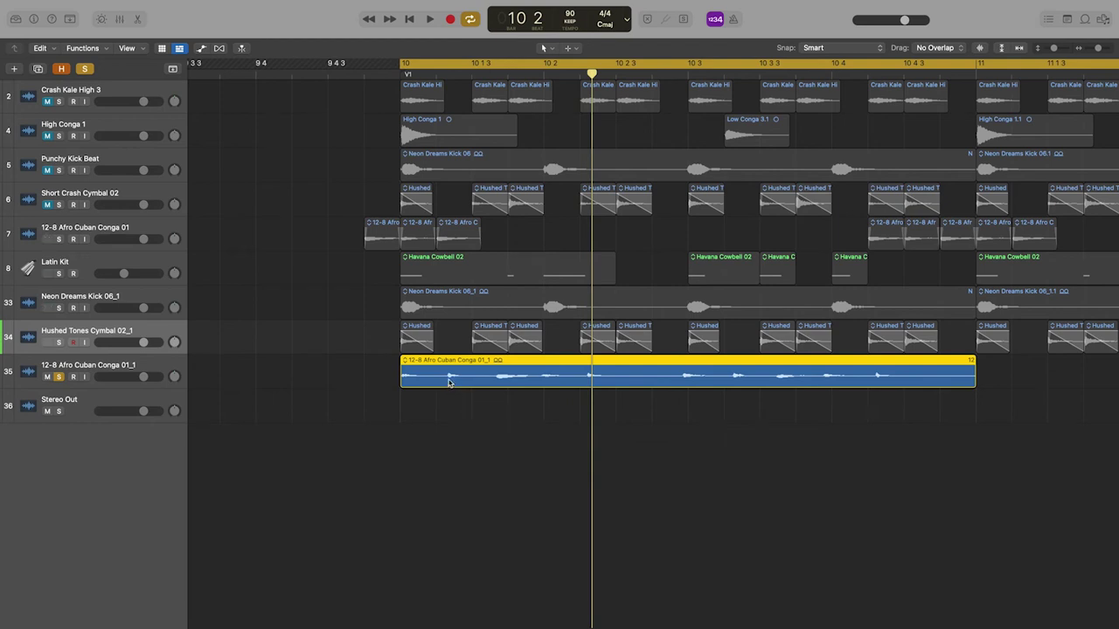
left_click_drag(449, 382, 414, 382)
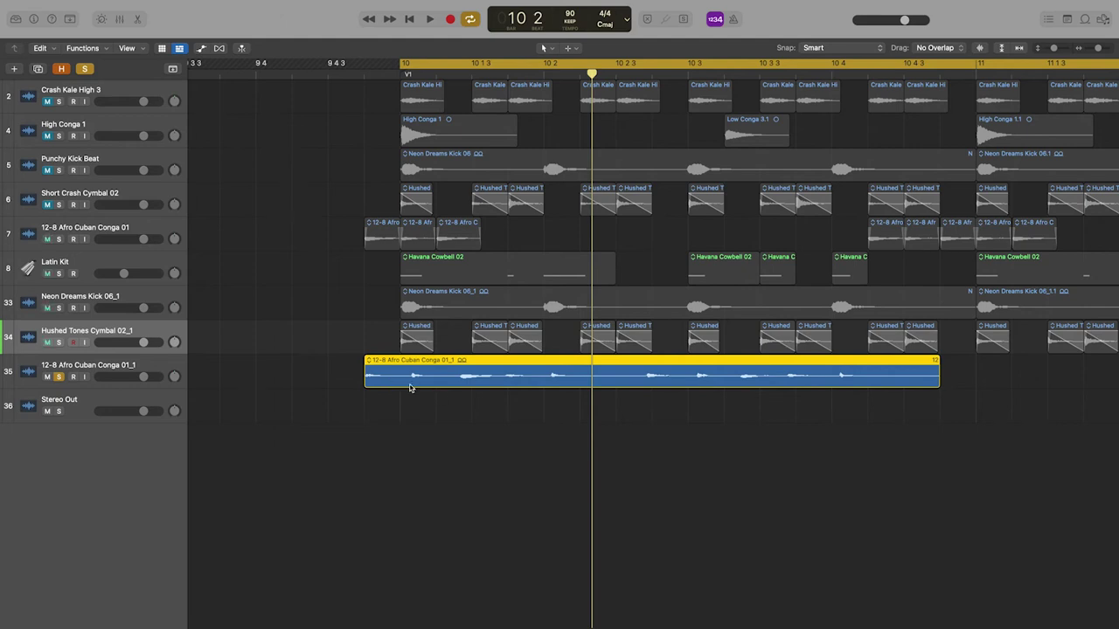
Split the new 12-8 Afro Cuban Conga 01 loop into ten slices between its hits with the Scissors tool.
key("t")
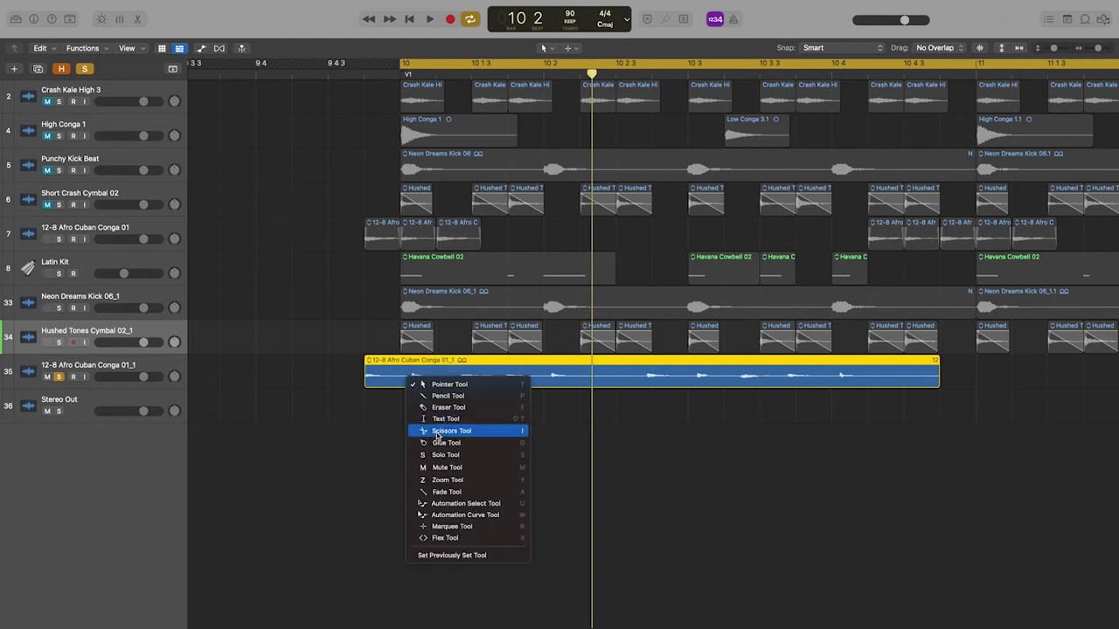
left_click(439, 431)
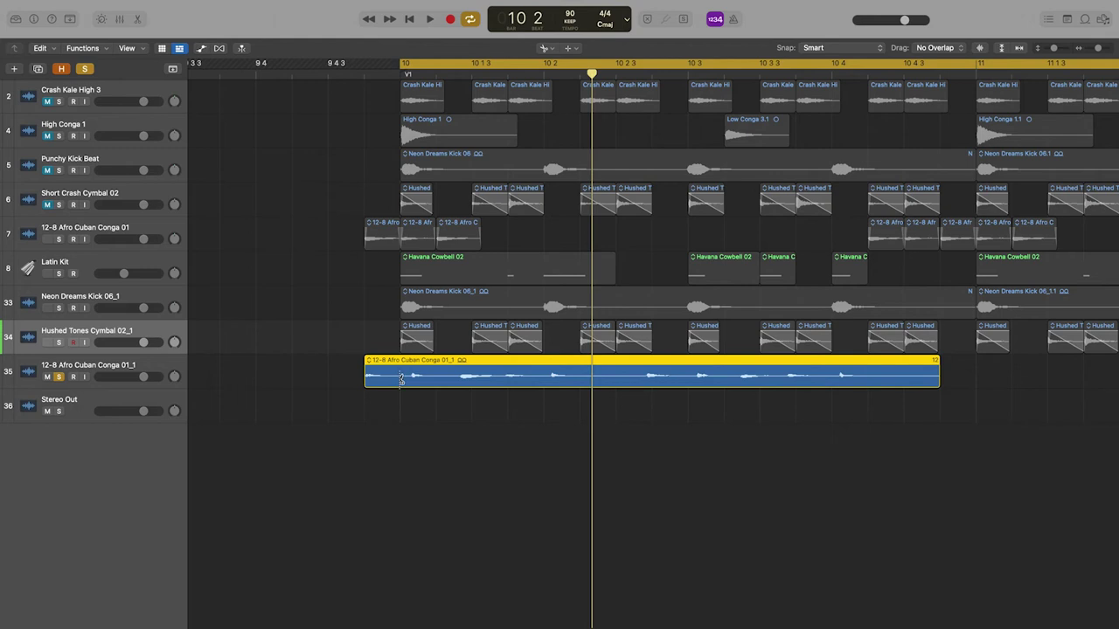
left_click(401, 379)
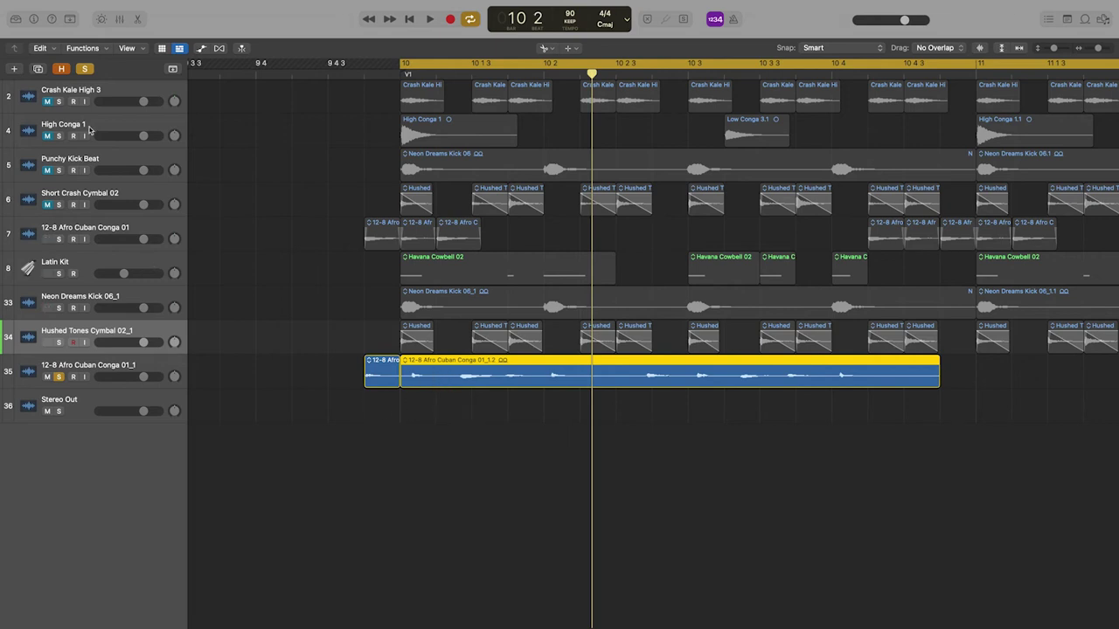
left_click(443, 377)
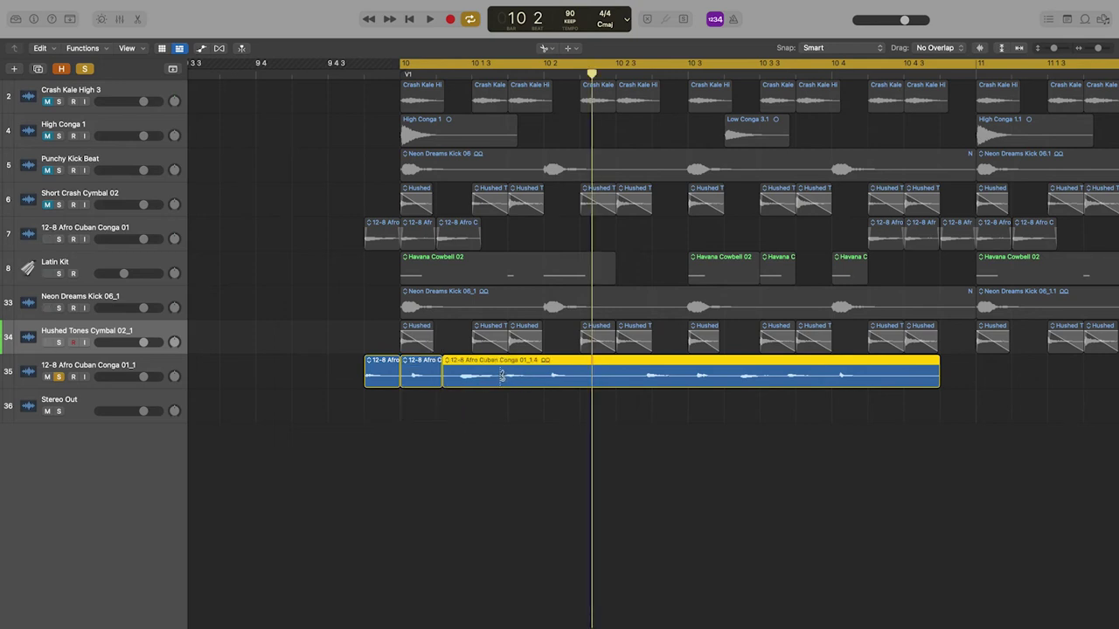
left_click(501, 377)
left_click(541, 377)
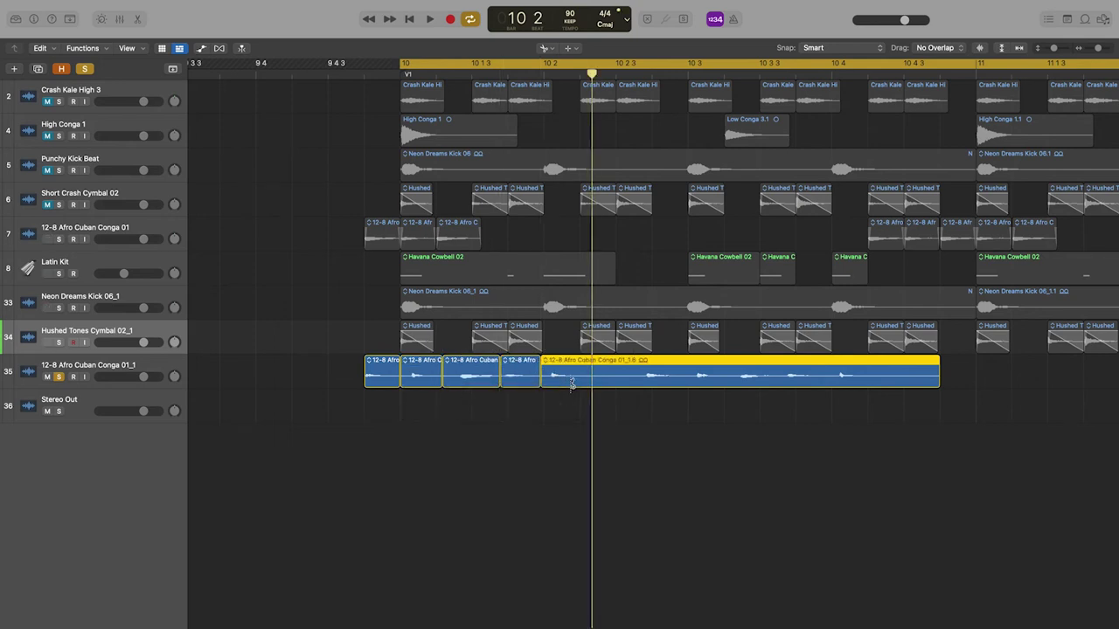
left_click(584, 376)
left_click(682, 377)
left_click(732, 376)
left_click(778, 377)
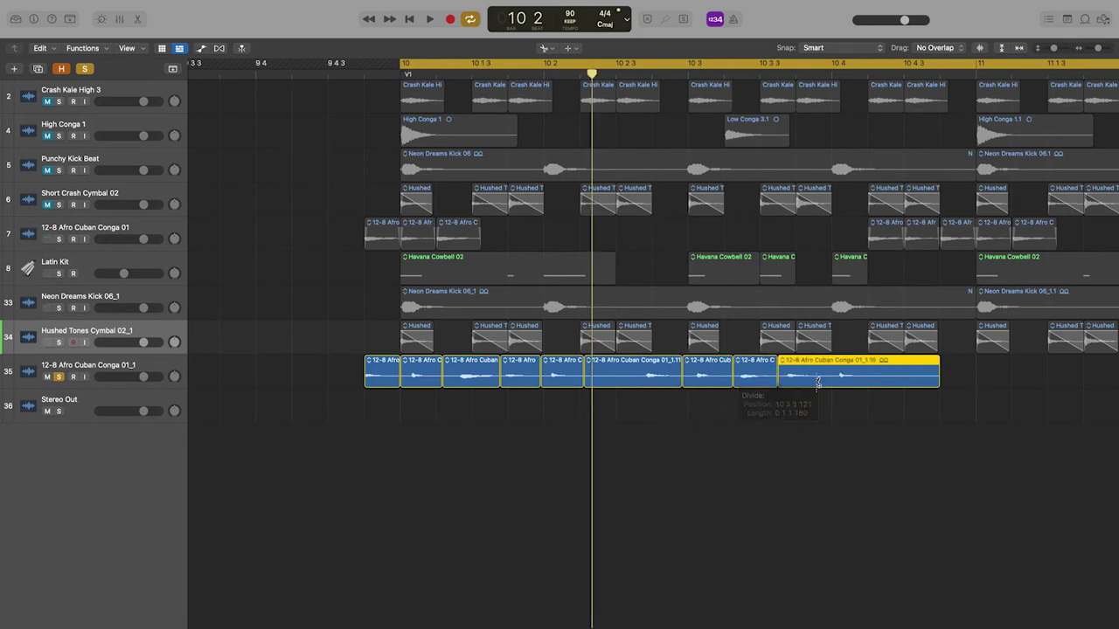
left_click(832, 377)
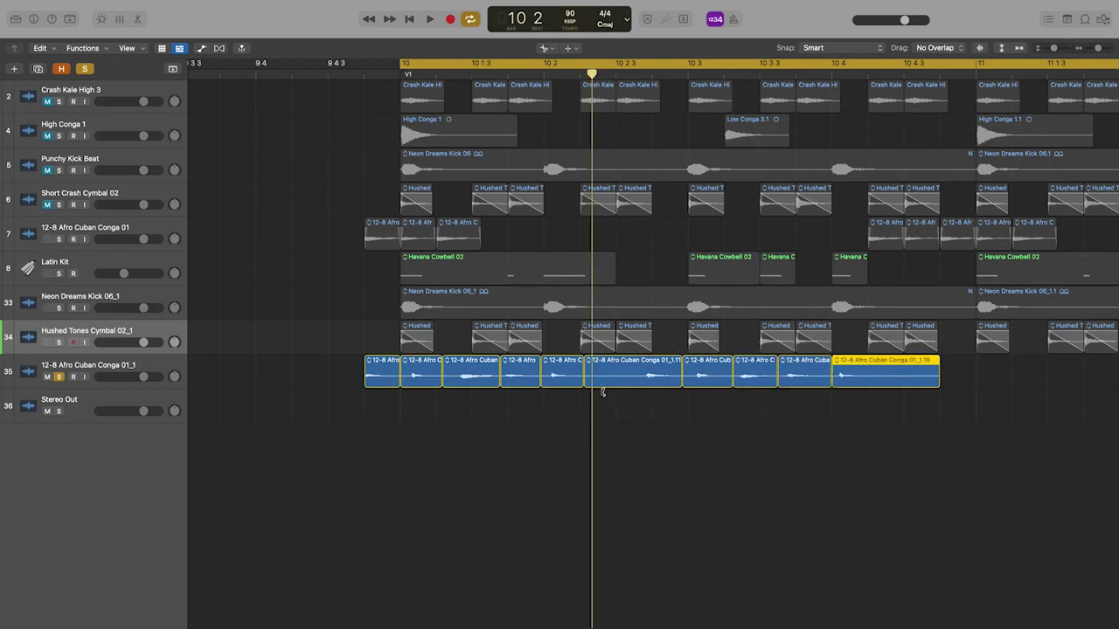
Switch to the Pointer tool, trim the second conga slice's start to its hit, and move the slice to start at bar 10.
key("t")
left_click(631, 391)
left_click_drag(401, 384, 416, 383)
key("shift+space")
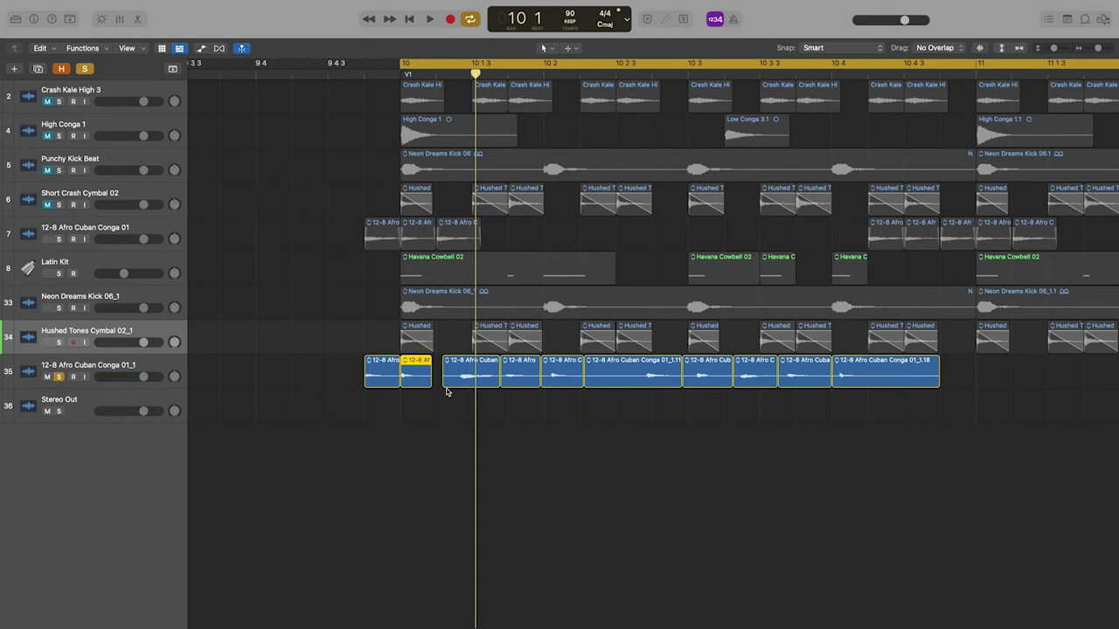
Move the eight later conga slices to about 10 3 and trim the first one's start to its hit.
mouse_move(481, 402)
left_mouse_down()
mouse_move(550, 376)
mouse_move(778, 383)
mouse_move(884, 373)
left_mouse_up()
left_click_drag(468, 385, 710, 376)
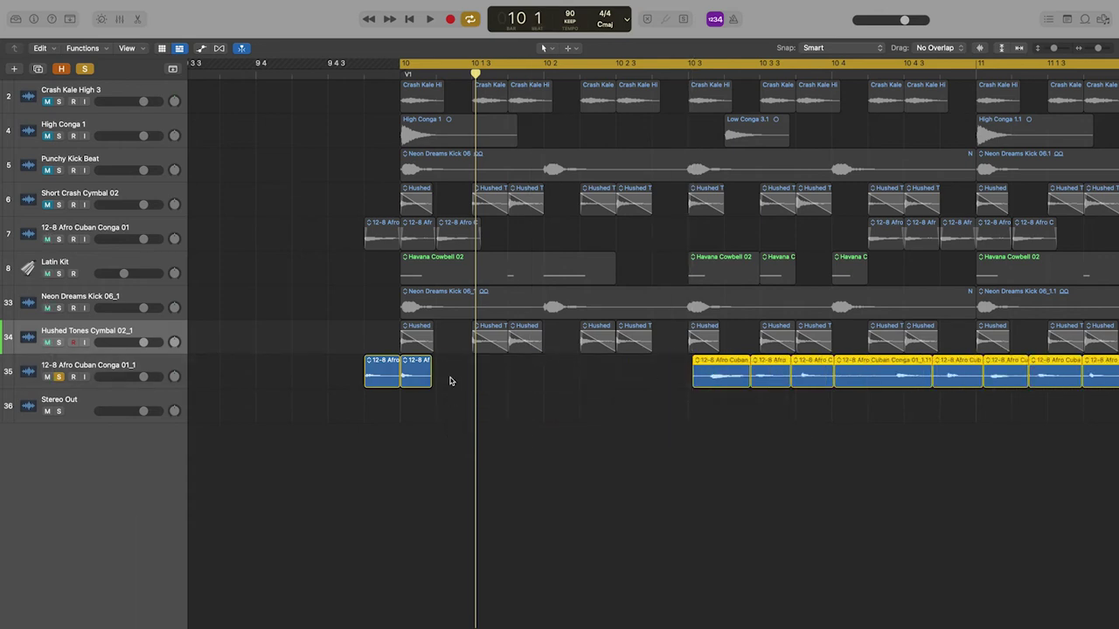
left_click_drag(431, 399, 378, 381)
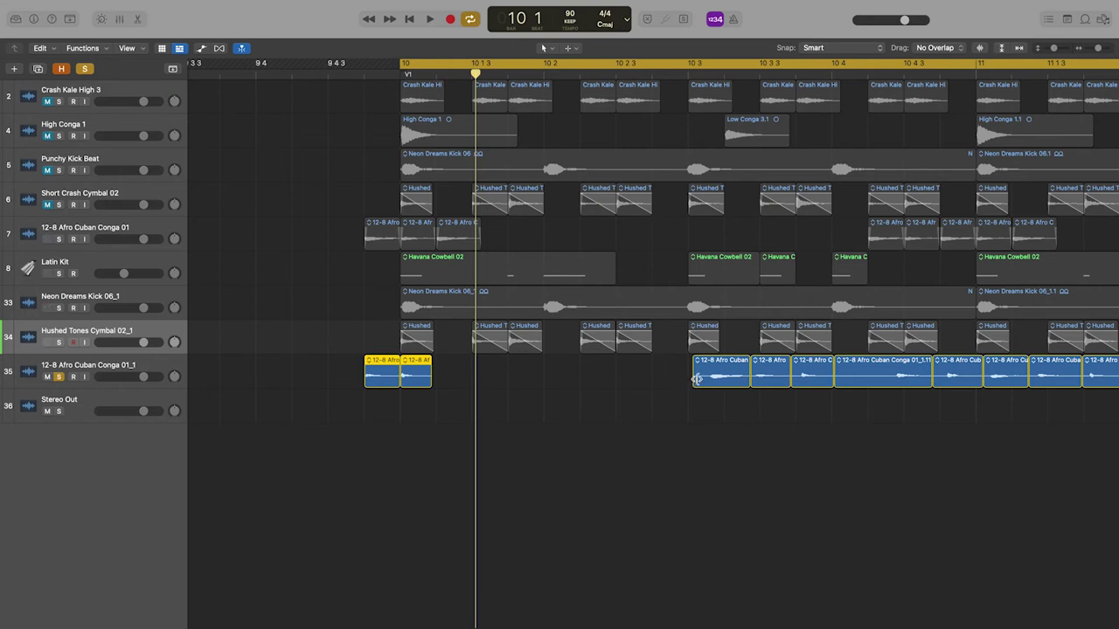
left_click_drag(697, 379, 711, 386)
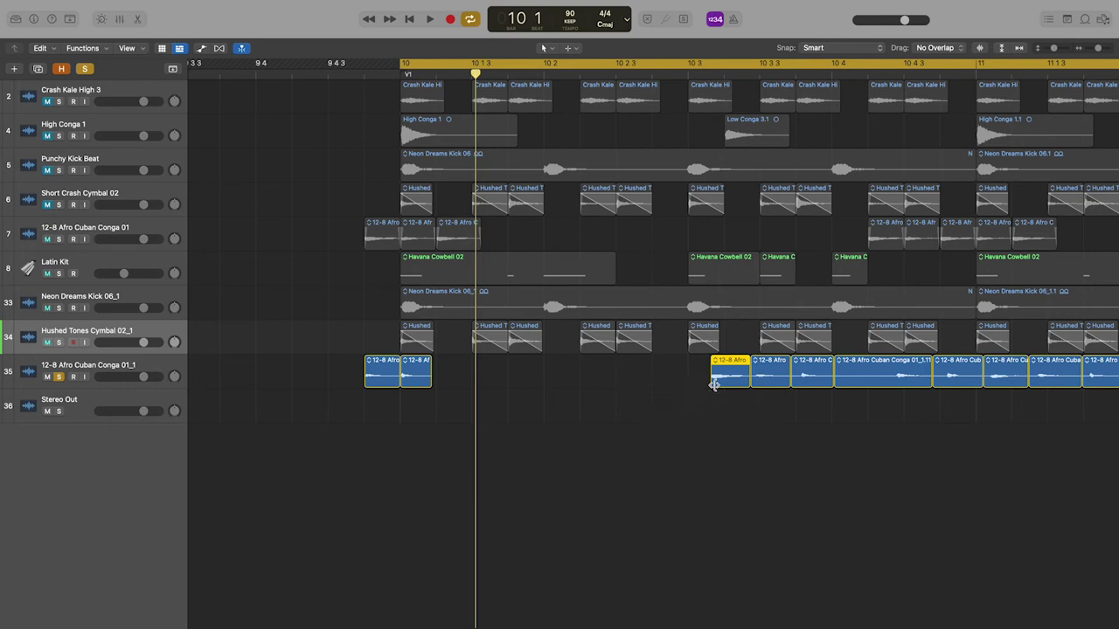
Move the first two slices to 10 2 3 and place three copies of the trimmed slice in sixteenth-note steps from just before bar 10.
left_click_drag(428, 402, 631, 384)
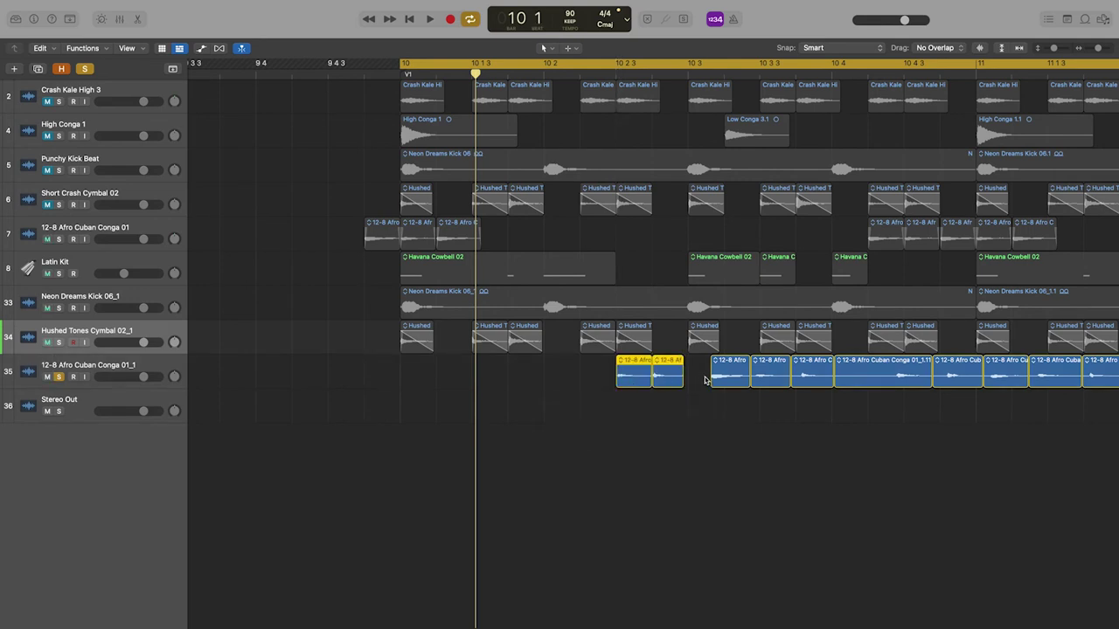
left_click_drag(729, 385, 381, 385)
key("space")
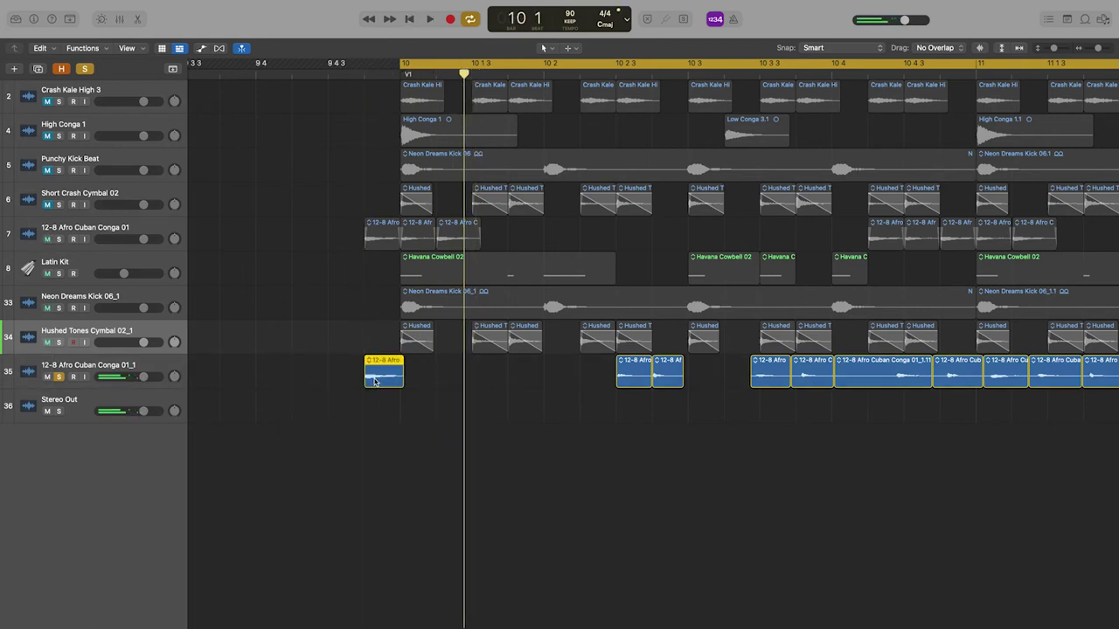
left_click_drag(375, 380, 448, 386)
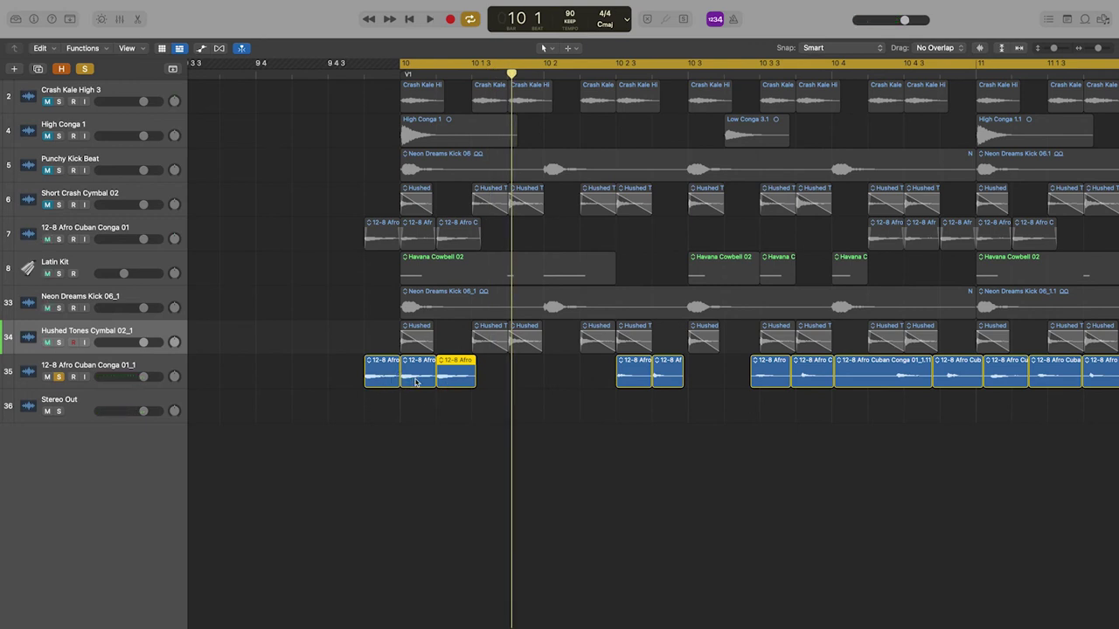
Show the inspector and select all slices on the new conga track.
left_click(419, 383)
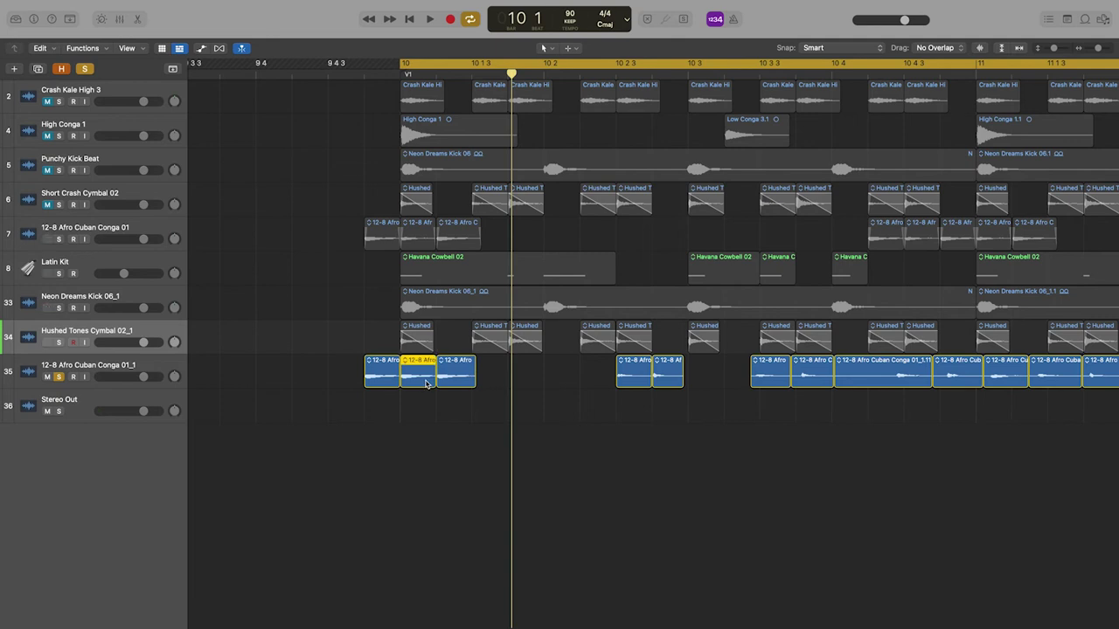
left_click(33, 18)
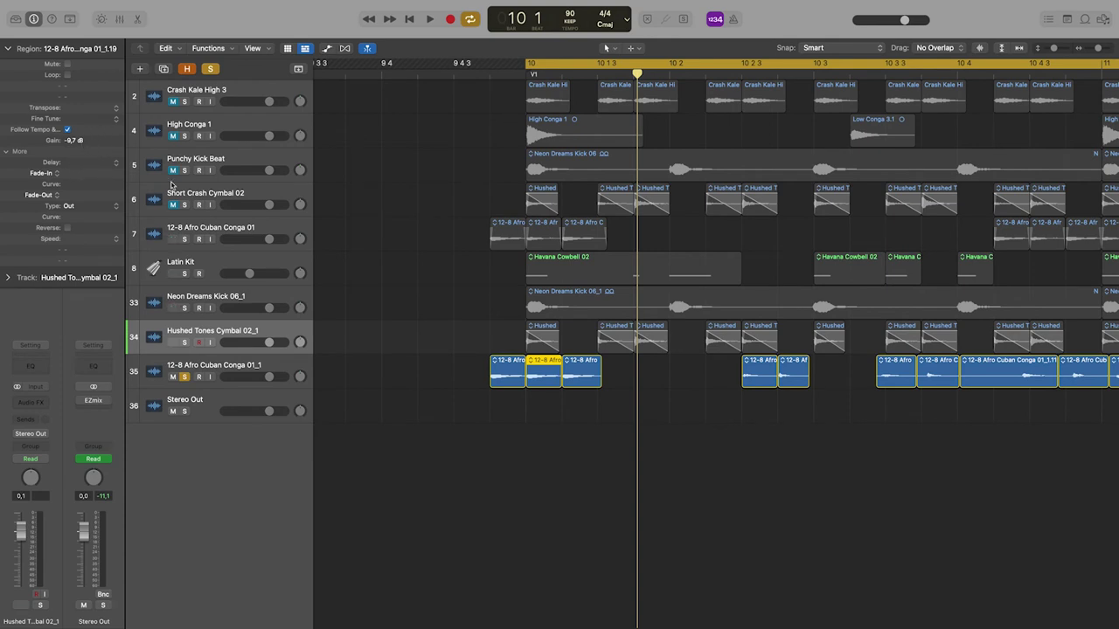
left_click(281, 369)
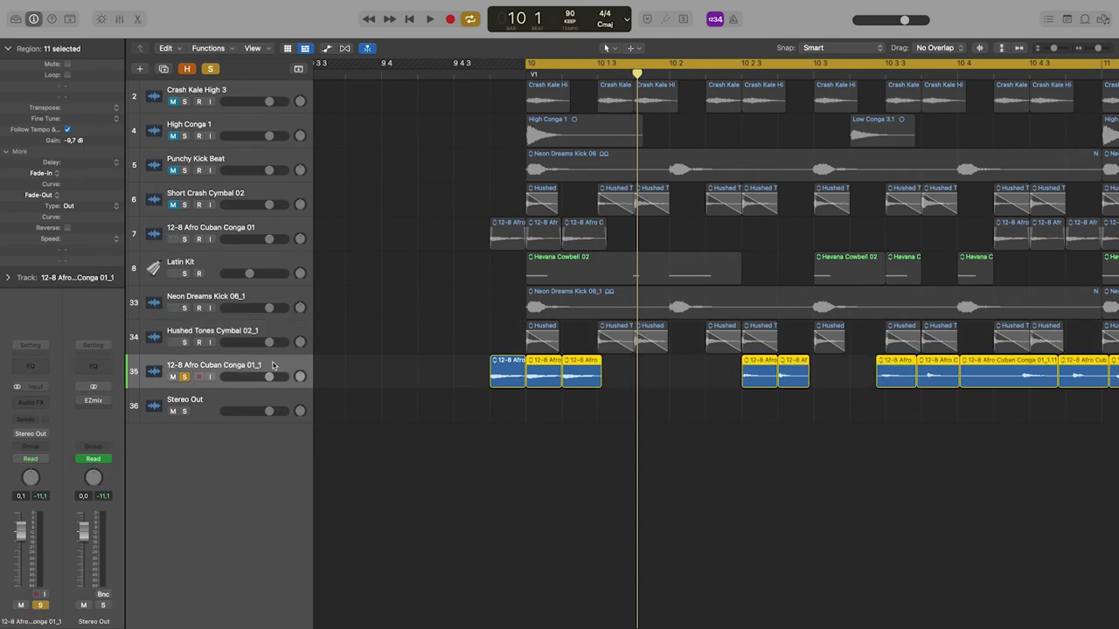
Set the gain of the selected conga slices to -7.0 dB and play the result.
left_click(75, 142, "alt")
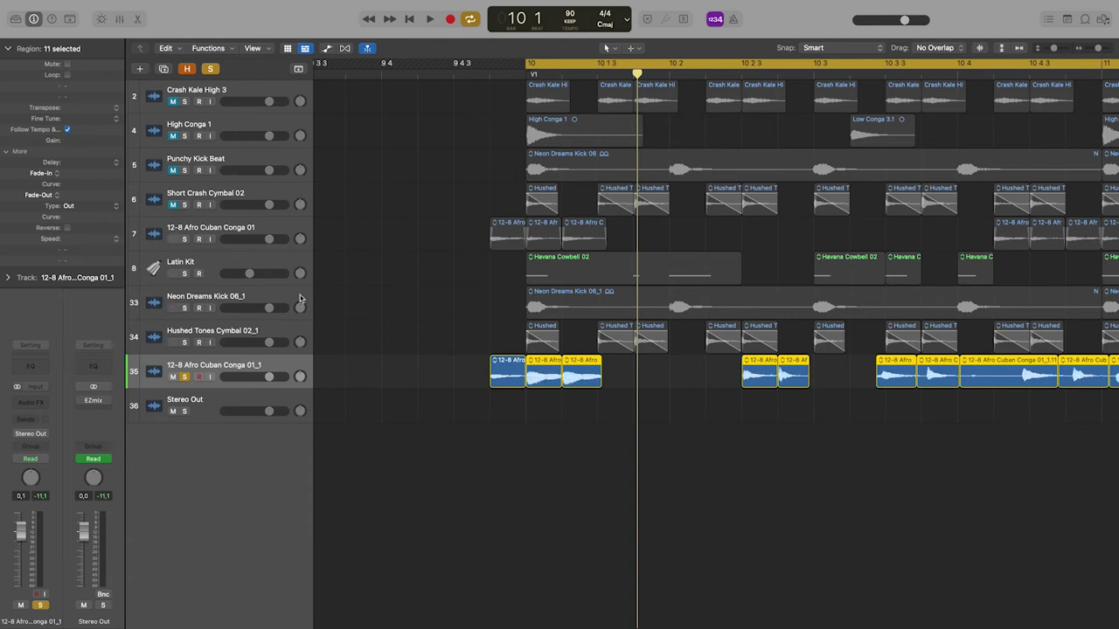
left_click_drag(74, 143, 102, 246)
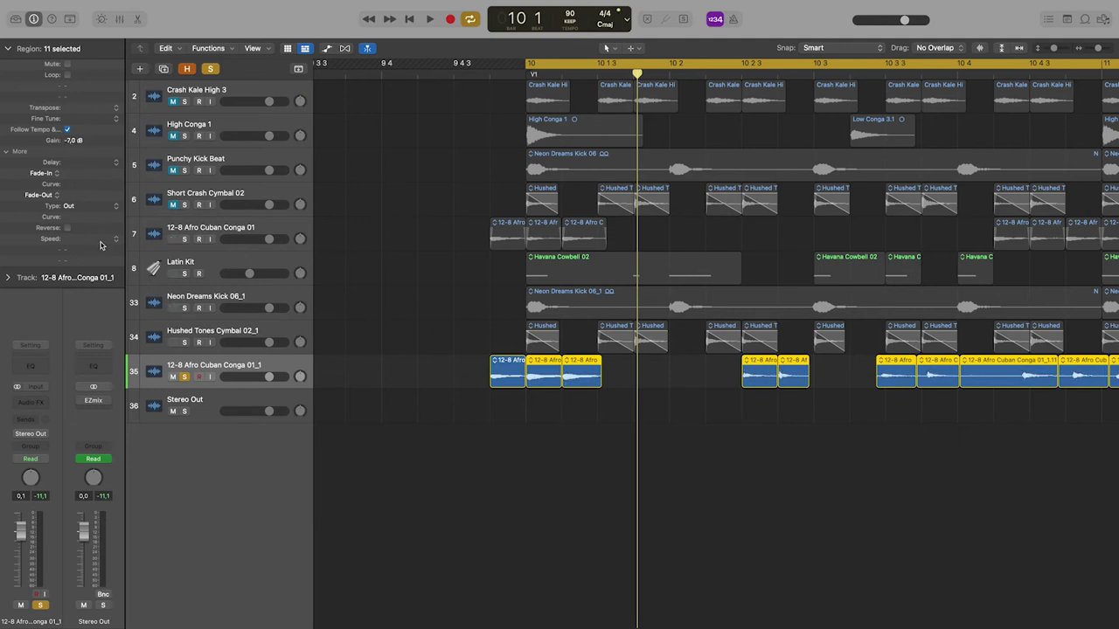
left_click(567, 417)
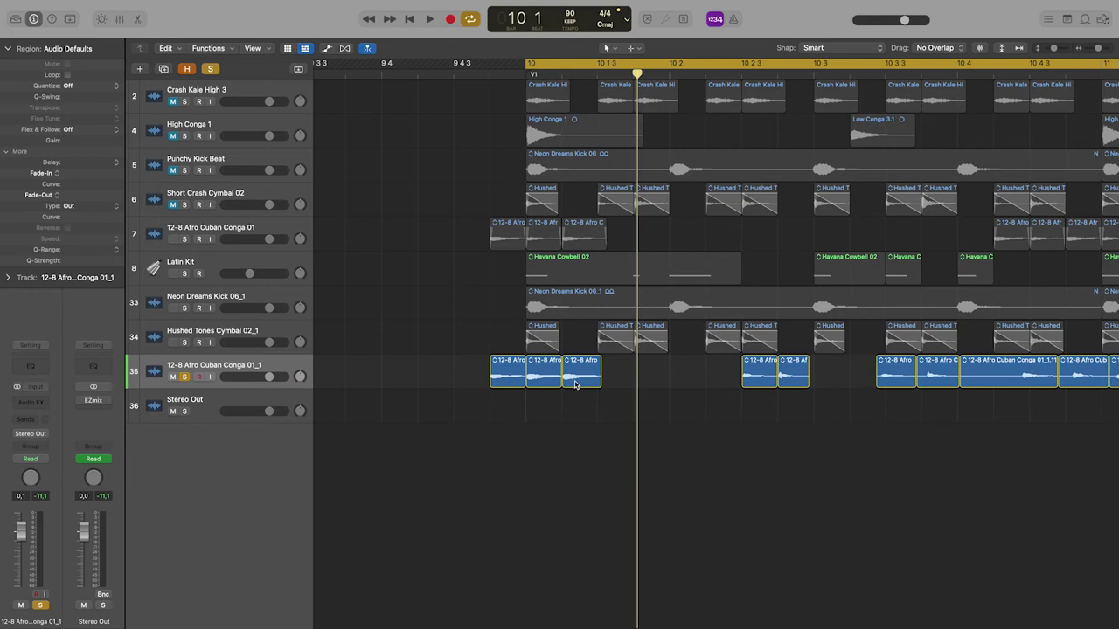
key("space")
key("space")
Try raising the gain of the first three conga slices, play them, and undo the gain changes.
left_click_drag(600, 400, 505, 384)
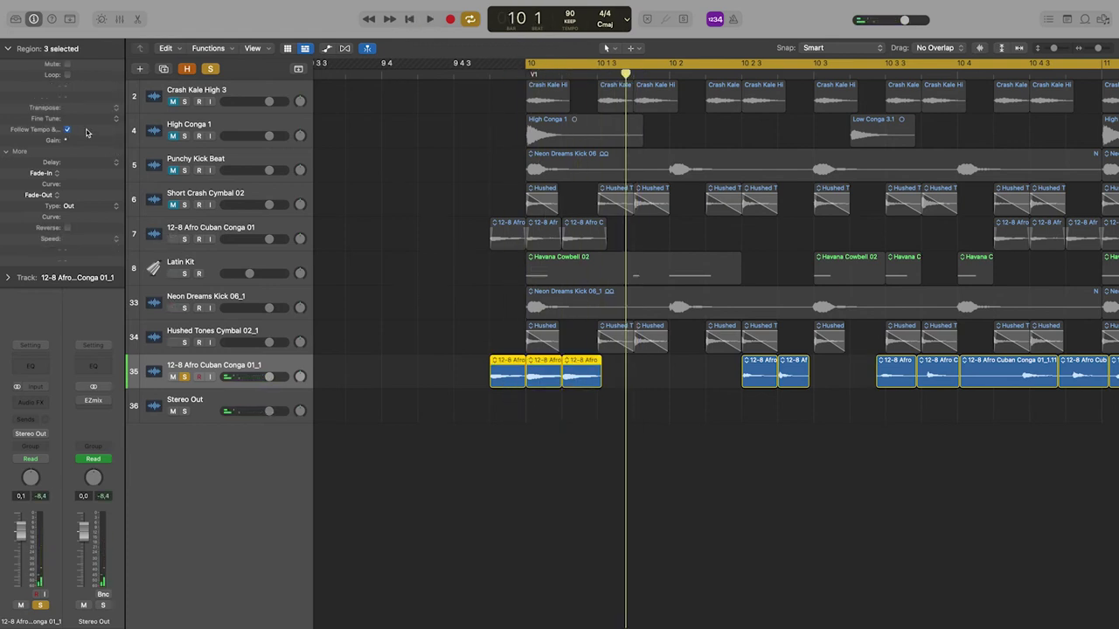
left_click_drag(69, 141, 70, 138)
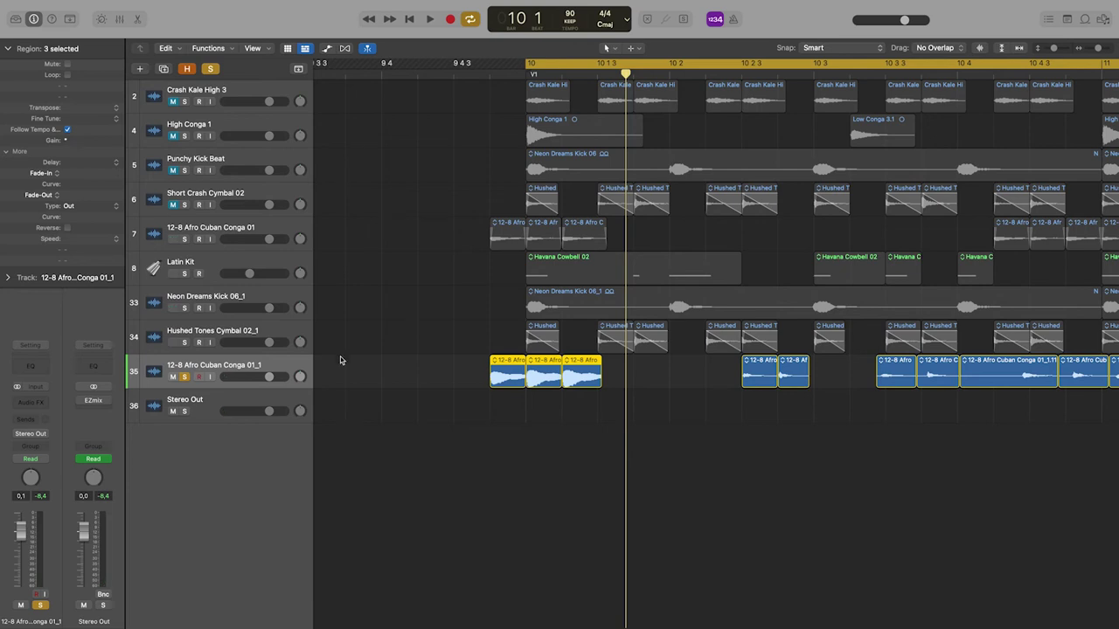
key("space")
key("space")
left_click(540, 421)
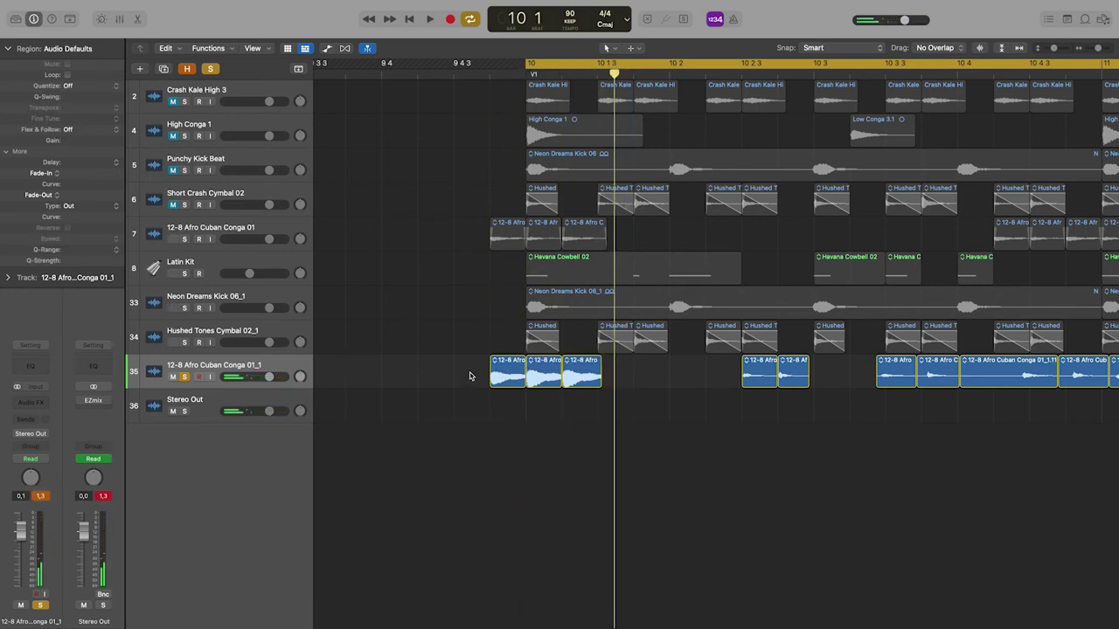
left_click_drag(469, 374, 577, 377)
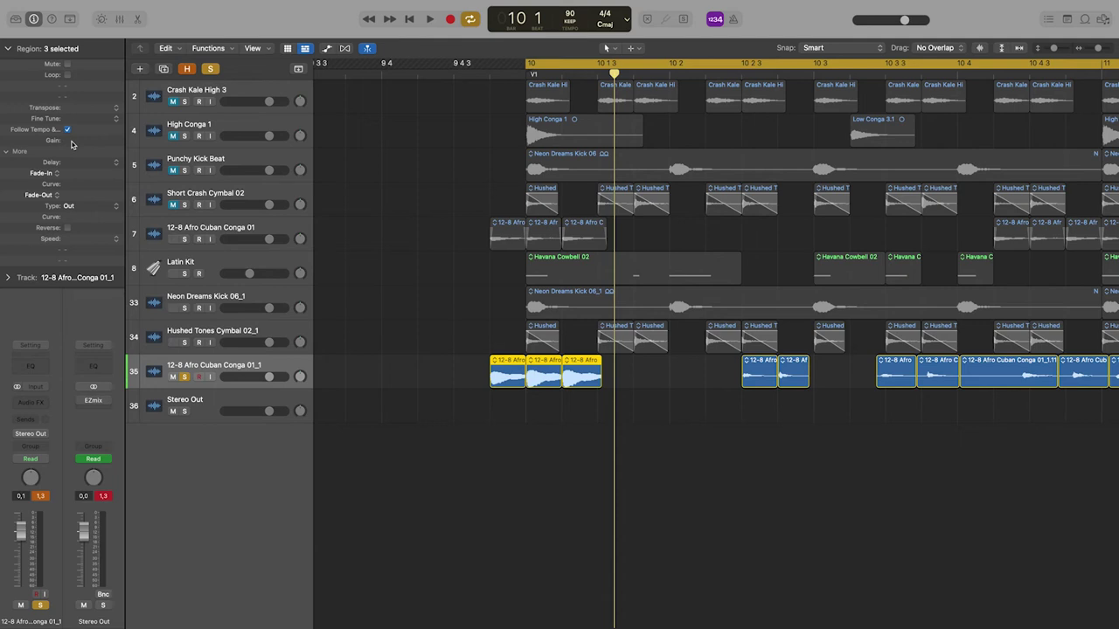
key("super+z")
key("super+z")
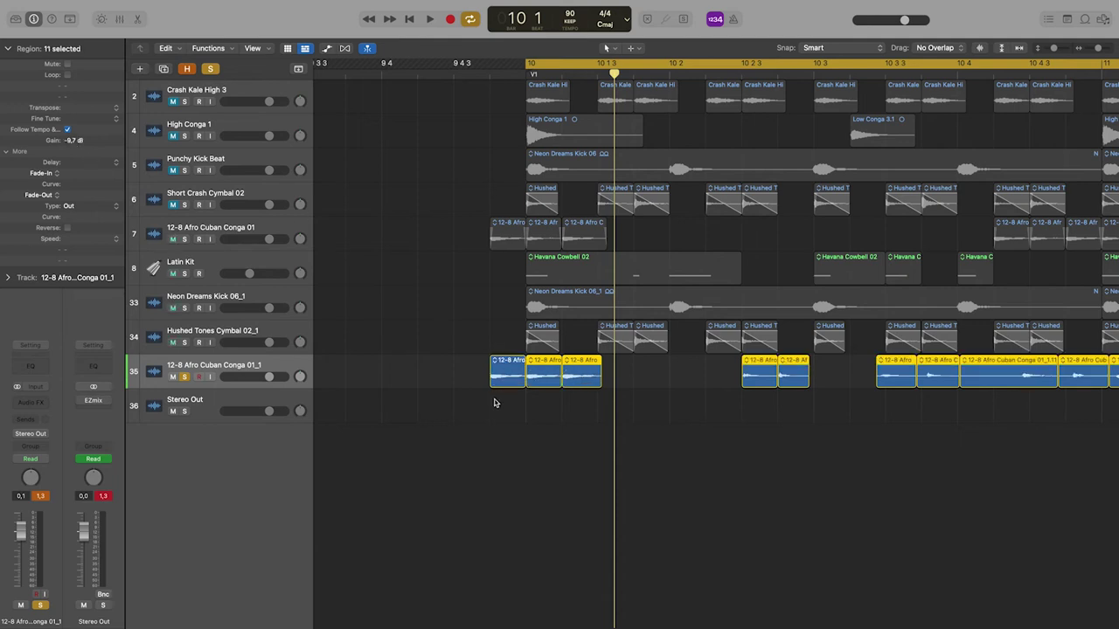
Adjust the gain of the conga slice at bar 10, set the following slice's gain to -9.3 dB, and play them.
left_click(527, 411)
left_click(538, 378)
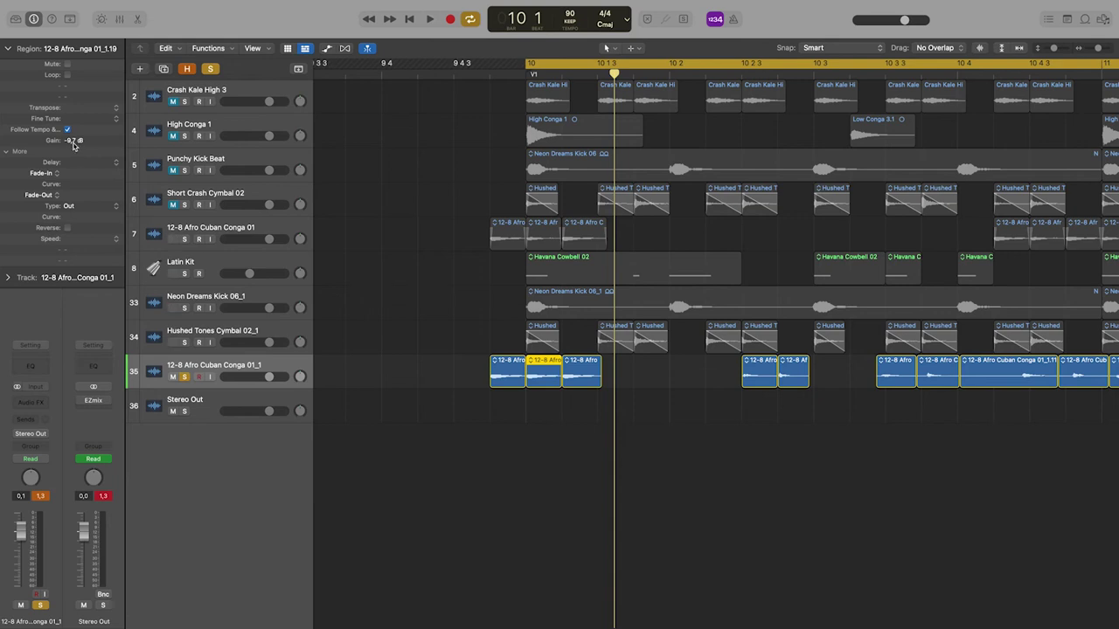
left_click_drag(74, 146, 75, 178)
left_click(583, 379)
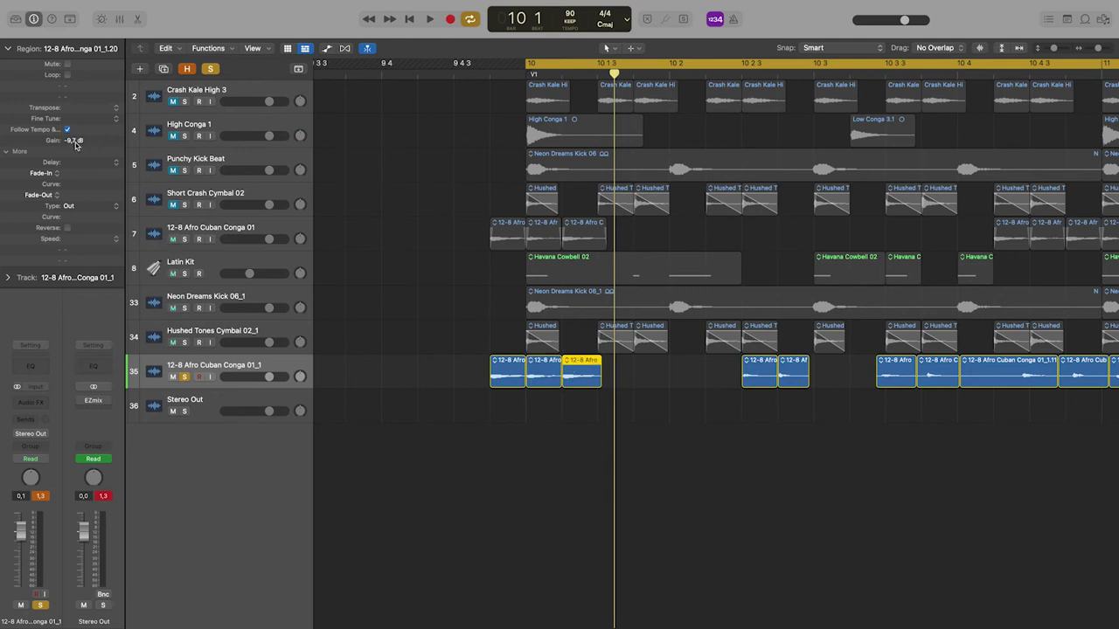
left_click_drag(76, 141, 75, 135)
key("space")
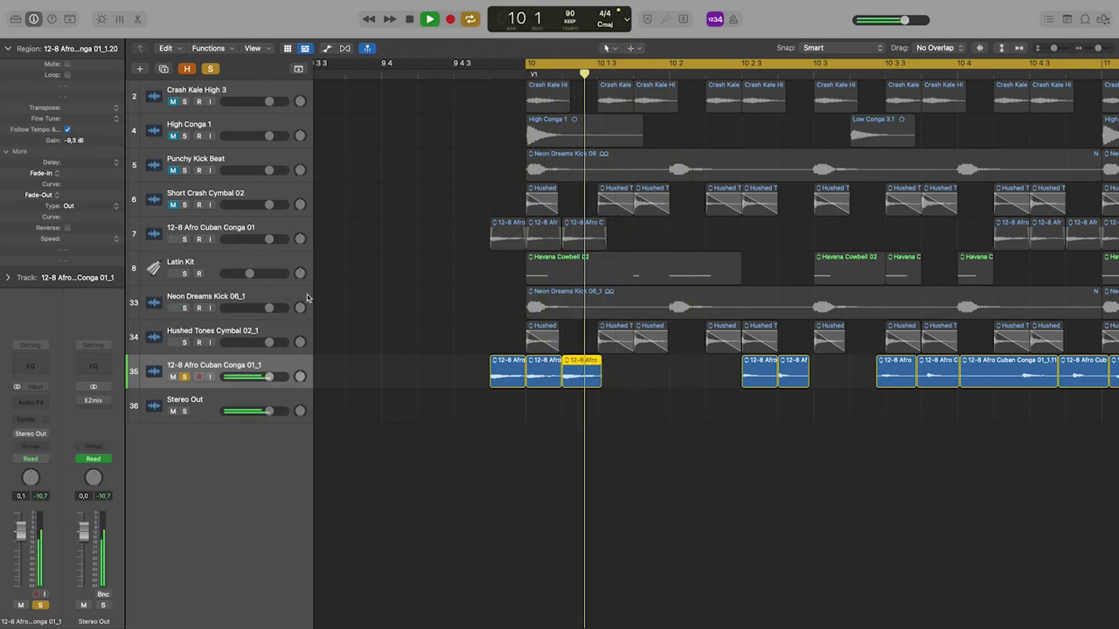
key("space")
Play through the remaining conga slices up to bar 11 to compare their hits.
scroll(639, 437, "left", 5)
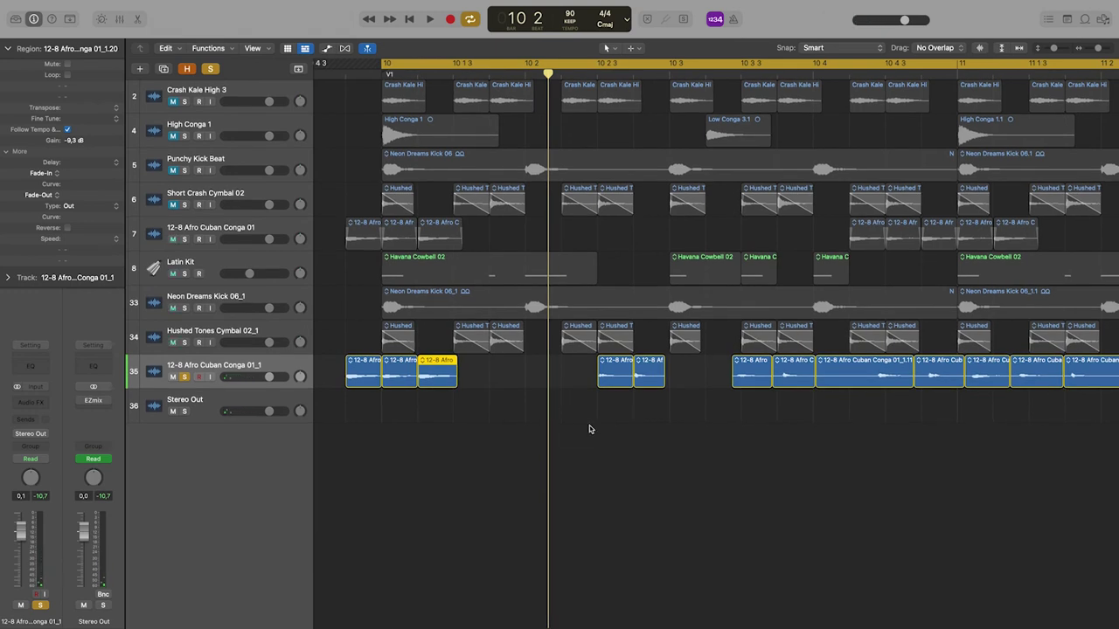
scroll(589, 429, "right", 5)
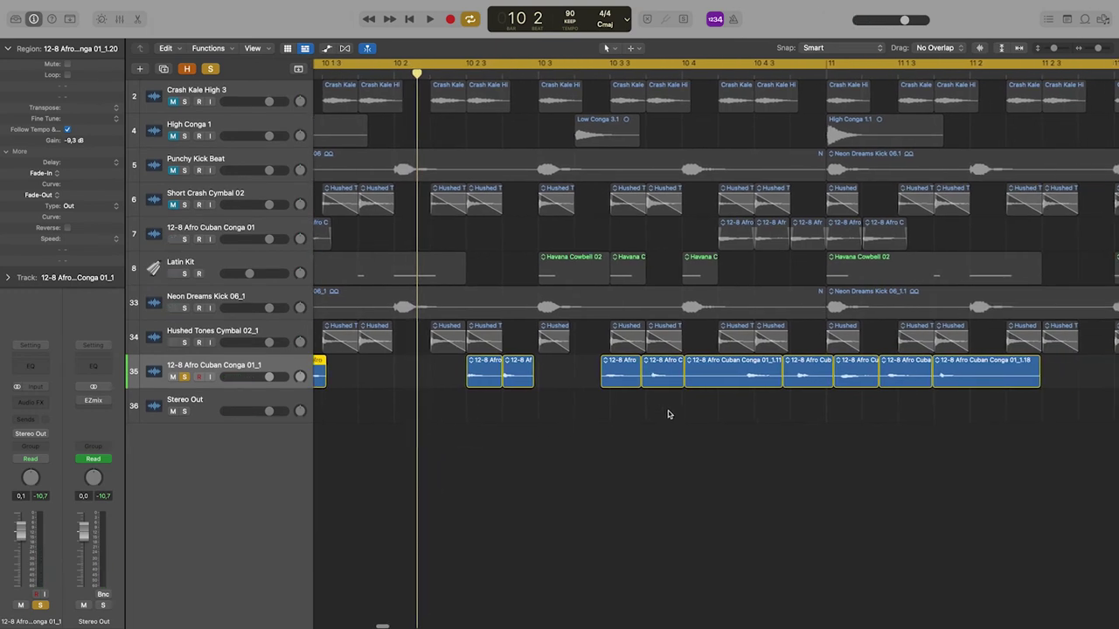
scroll(668, 414, "right", 1)
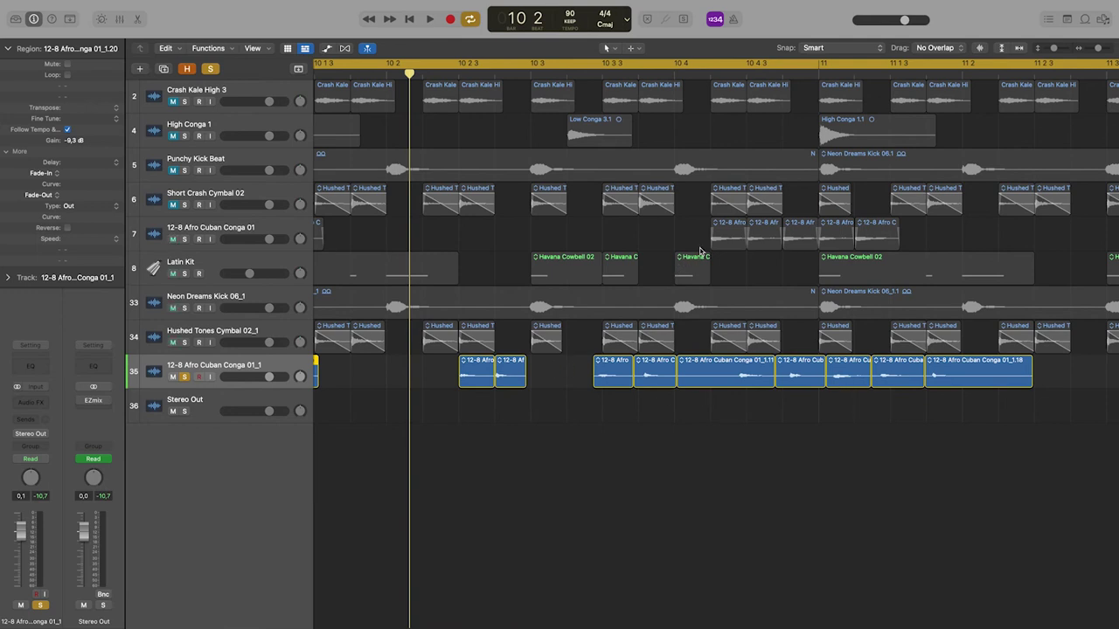
key("space")
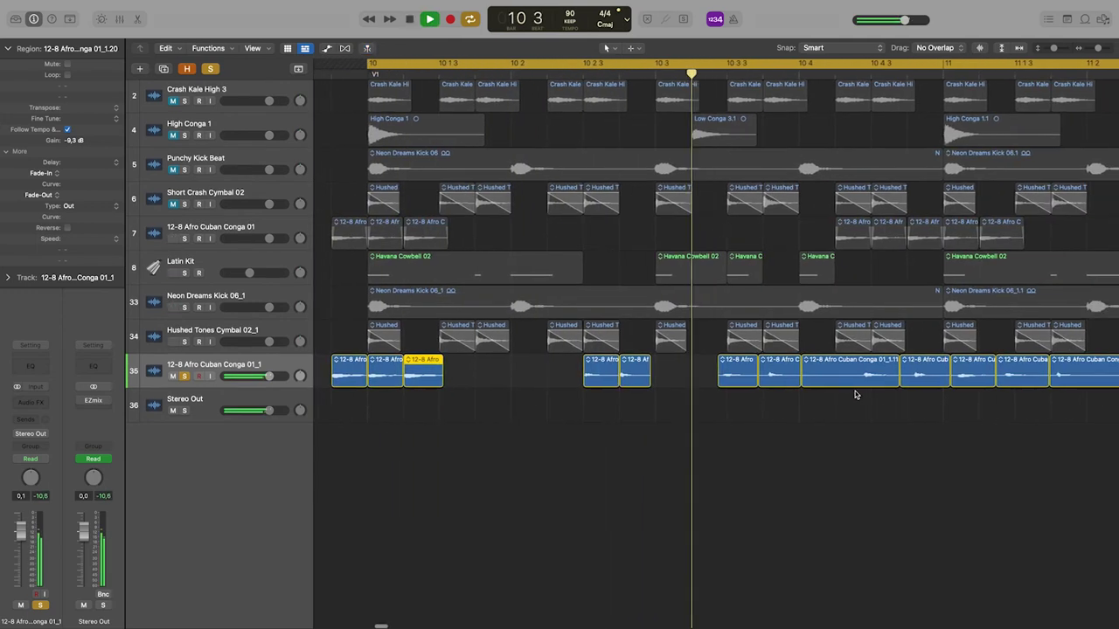
key("space")
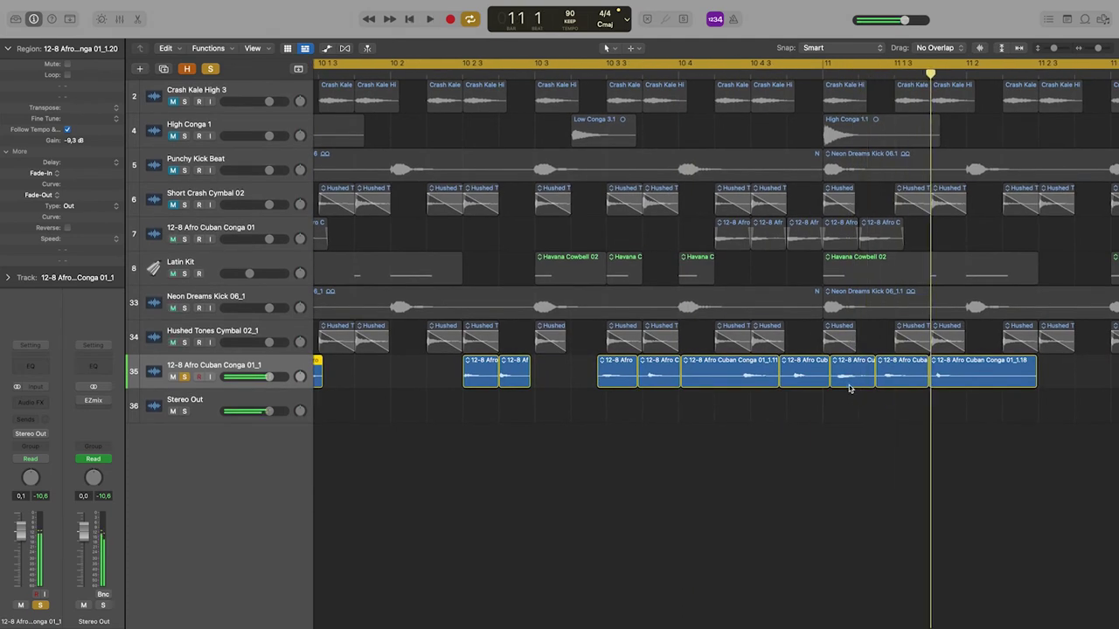
Delete the six unused conga slices between 10 2 3 and bar 11, keeping the last three slices.
left_click(844, 381)
left_click_drag(808, 403, 472, 374)
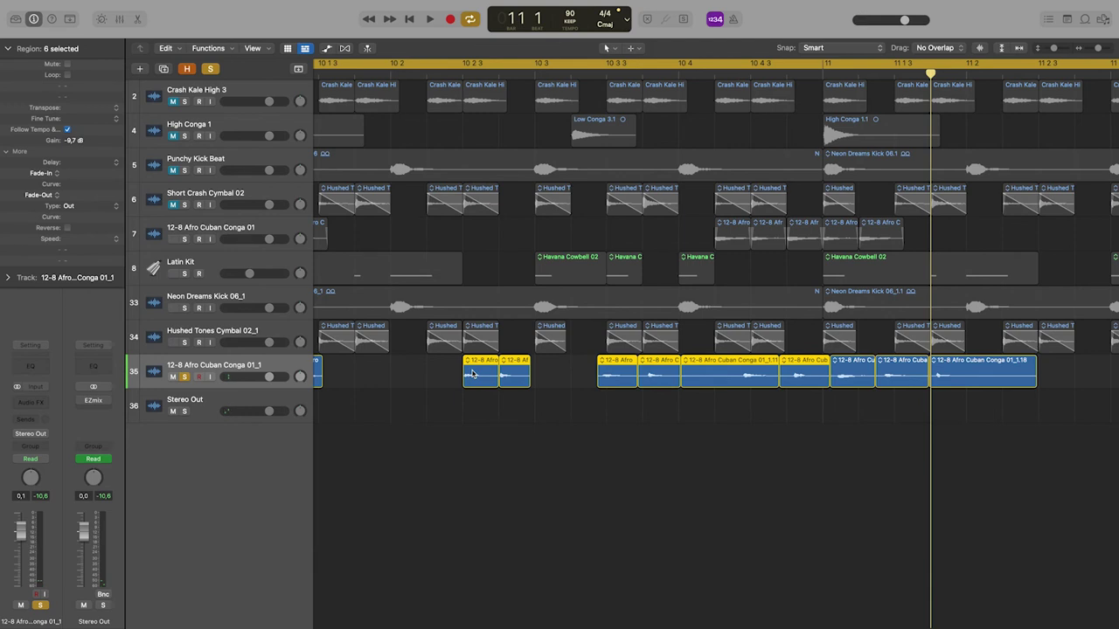
key("Delete")
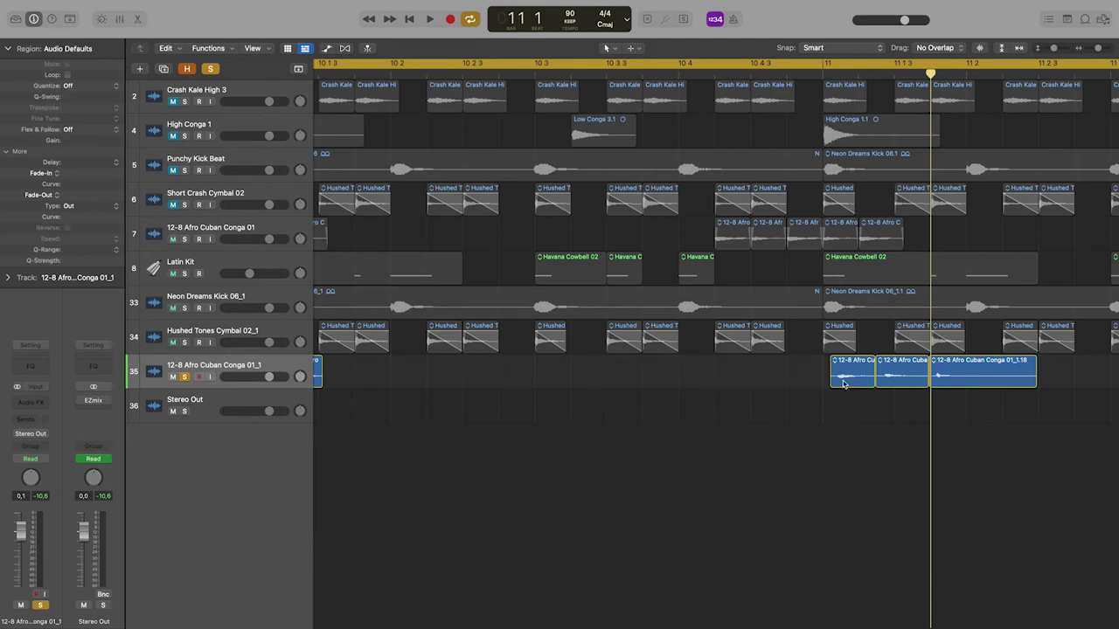
Move the first of the three remaining conga slices to 10 4 2 and align its start exactly with the grid line.
left_click_drag(852, 384, 716, 386)
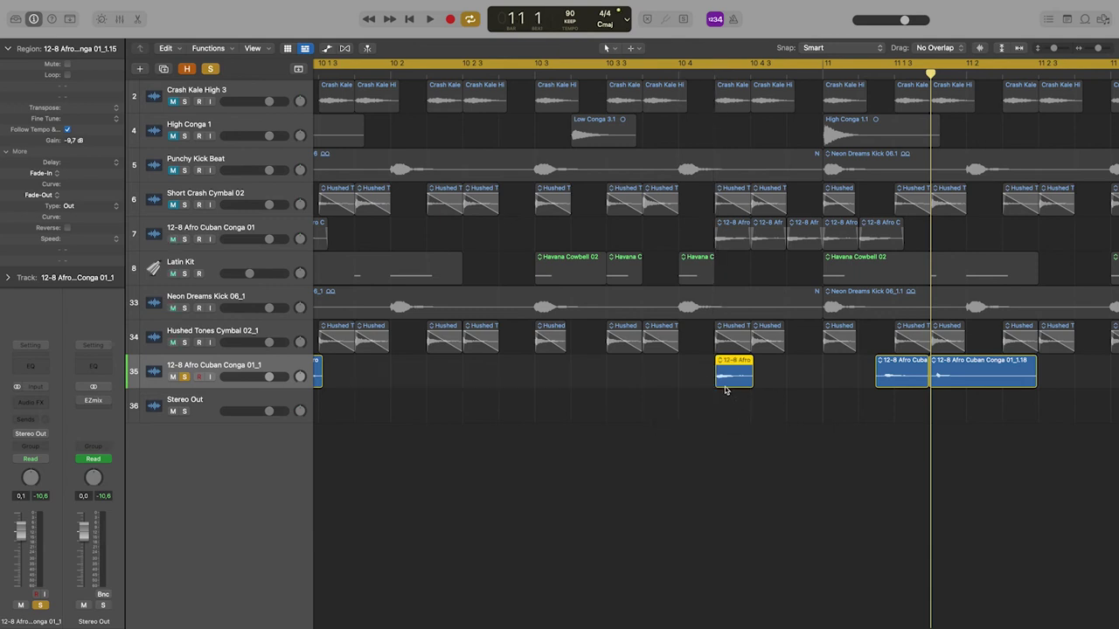
key("z")
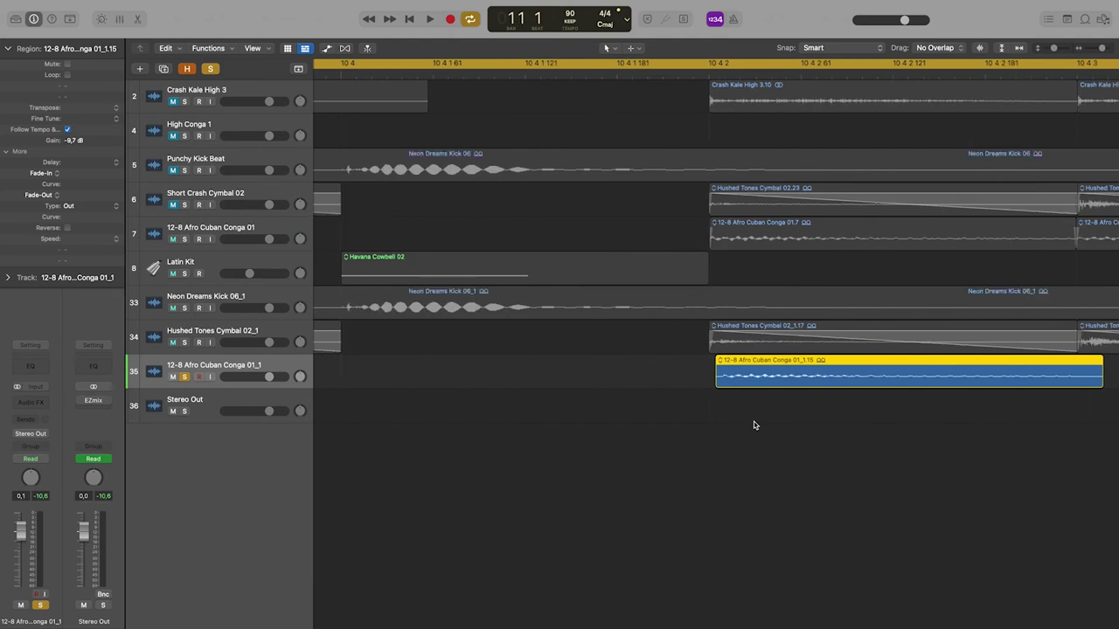
left_click_drag(747, 387, 741, 391)
key("super+Right")
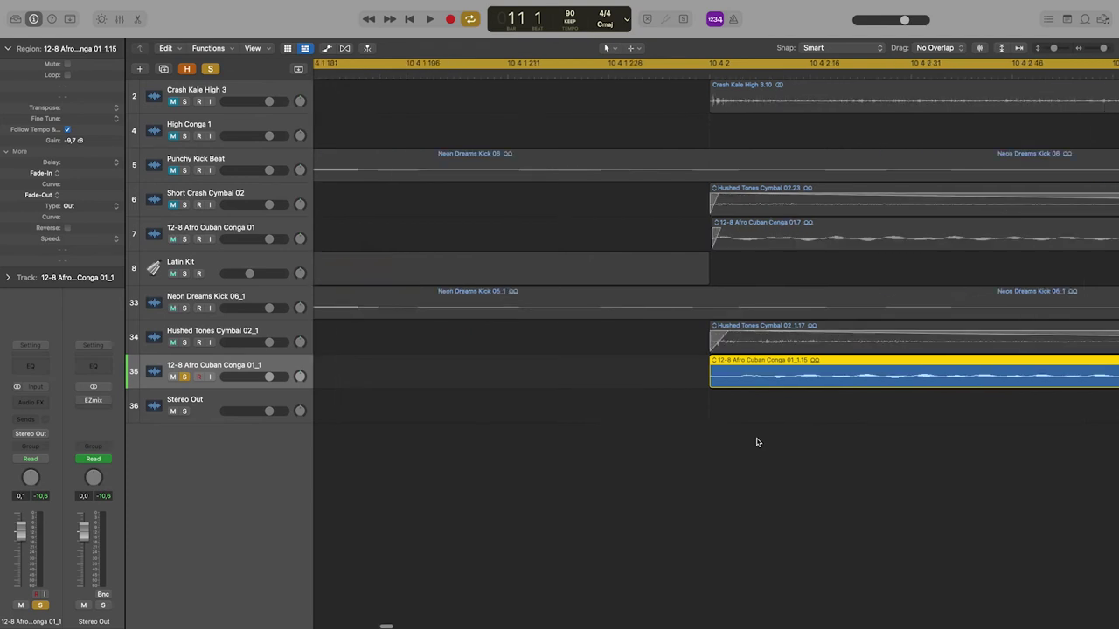
left_click_drag(741, 381, 730, 380)
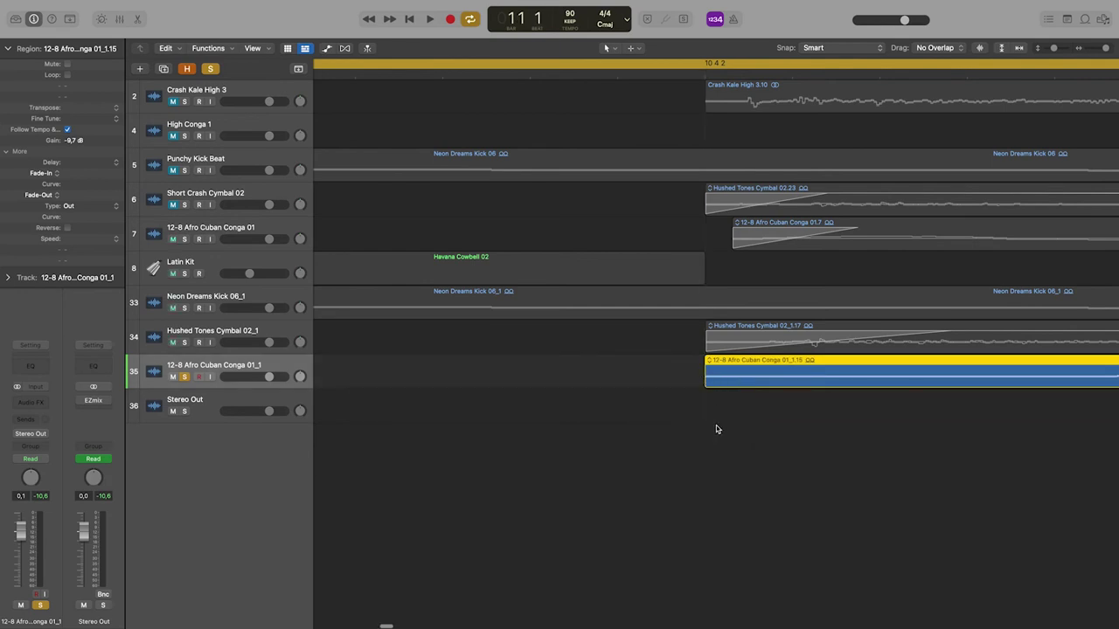
scroll(716, 429, "down", 10)
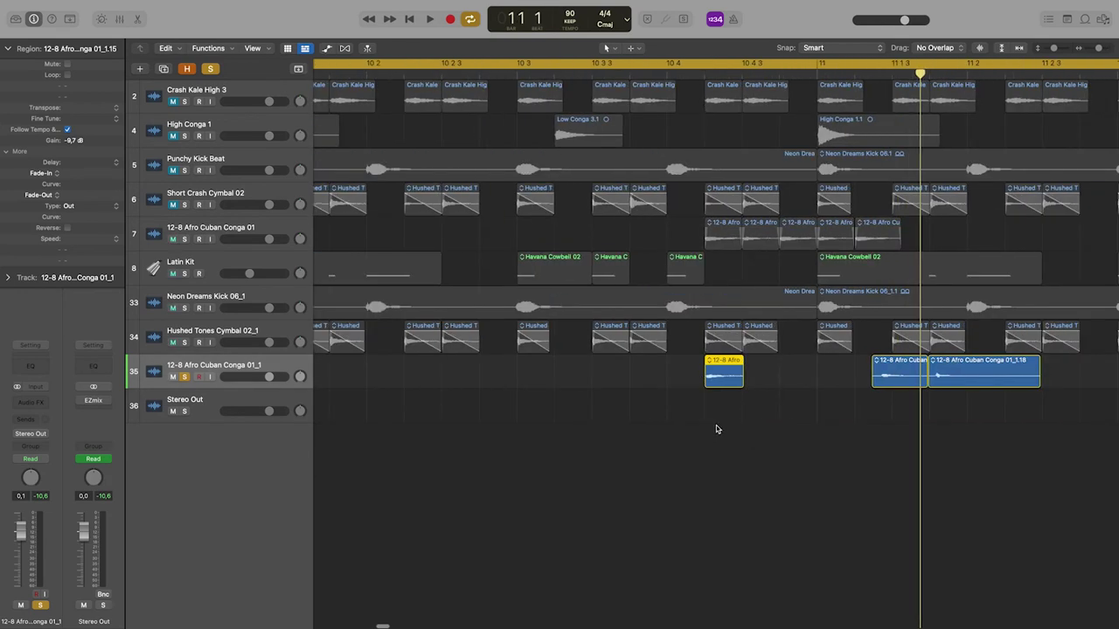
Copy the conga slice into five back-to-back hits starting at 10 4 2 and delete the two leftover slices after them.
scroll(717, 429, "right", 3)
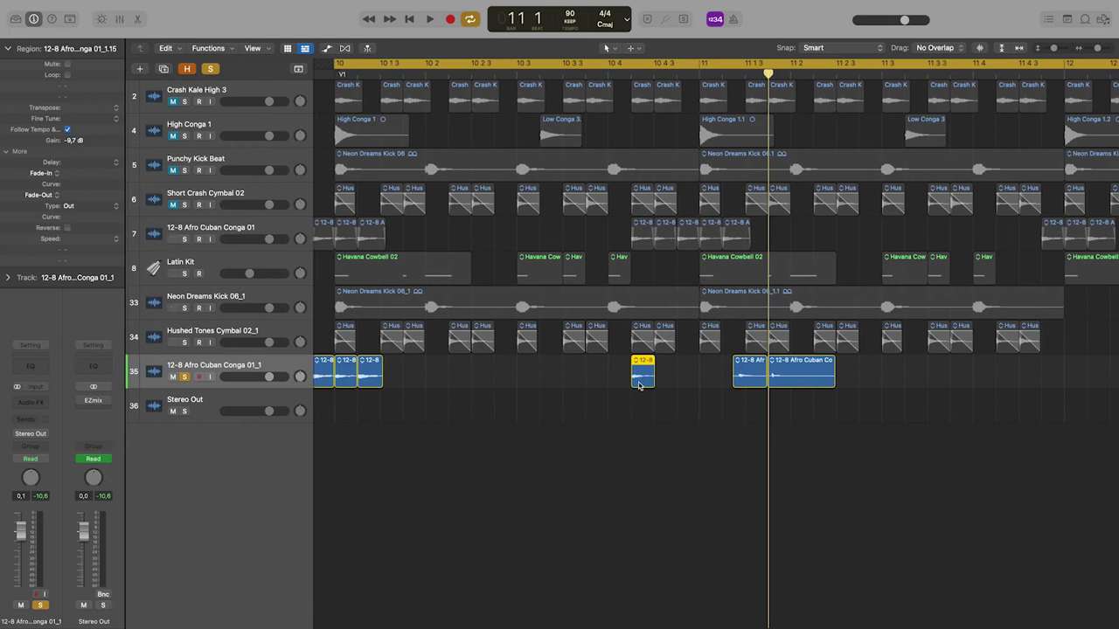
left_click_drag(639, 385, 715, 387)
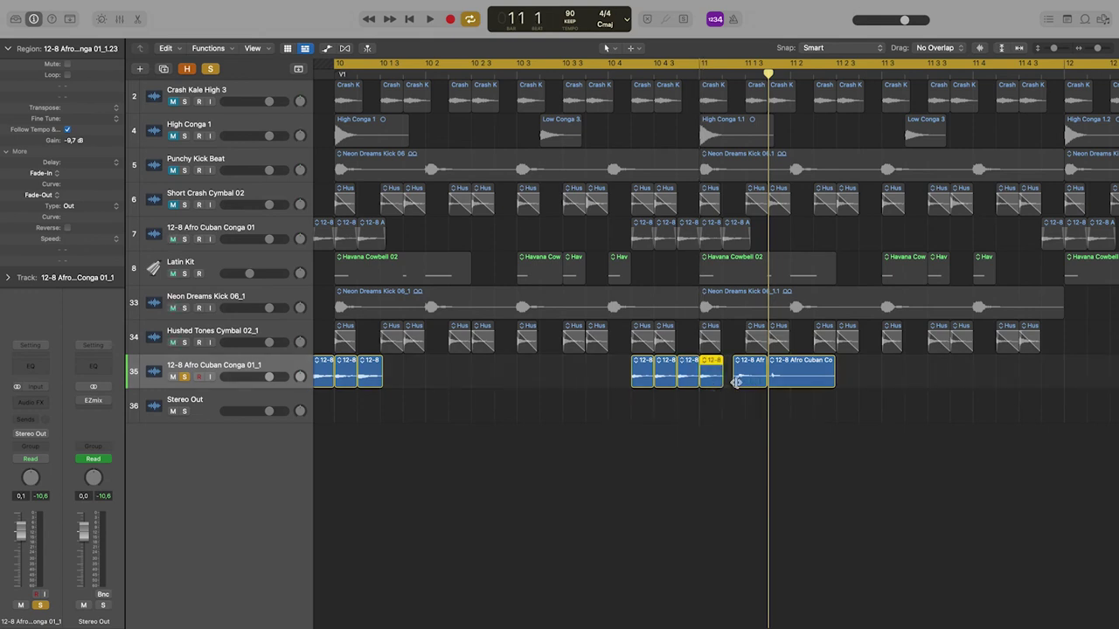
left_click_drag(736, 381, 739, 385)
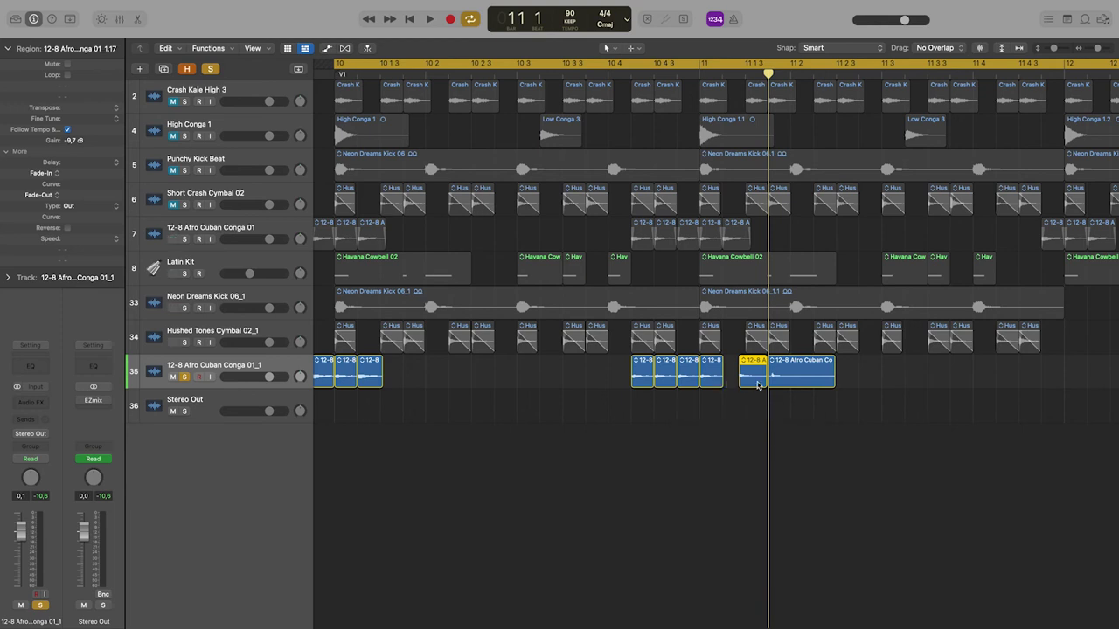
key("Delete")
left_click(792, 384)
key("Delete")
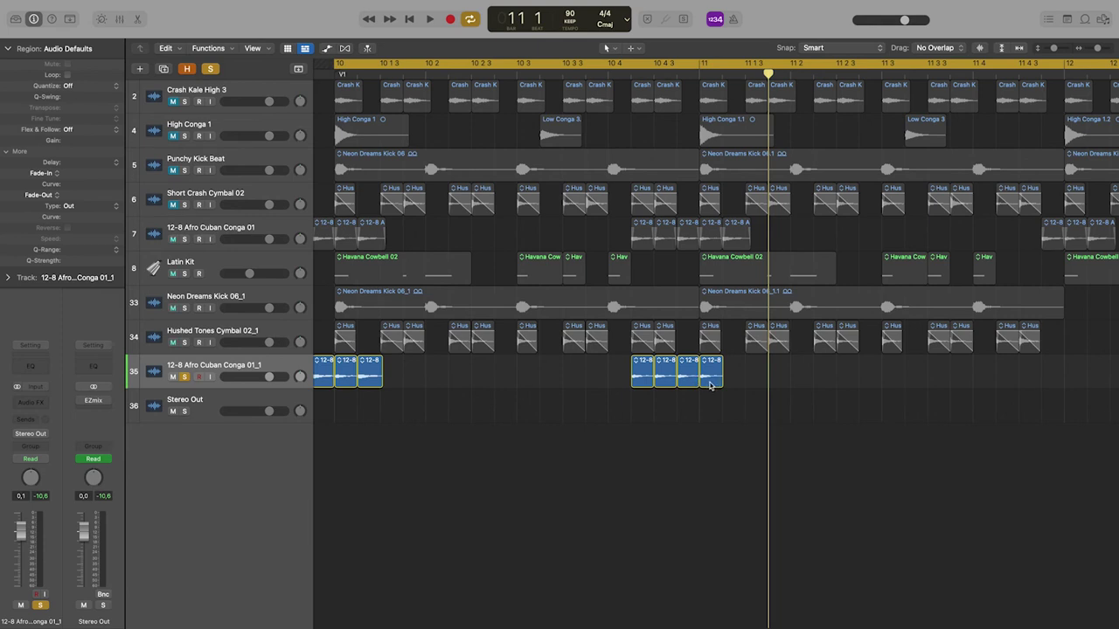
left_click_drag(710, 385, 733, 388)
Adjust the gain of individual slices among the five conga hits, setting the first to -9.2 dB, and play them.
left_click(708, 380)
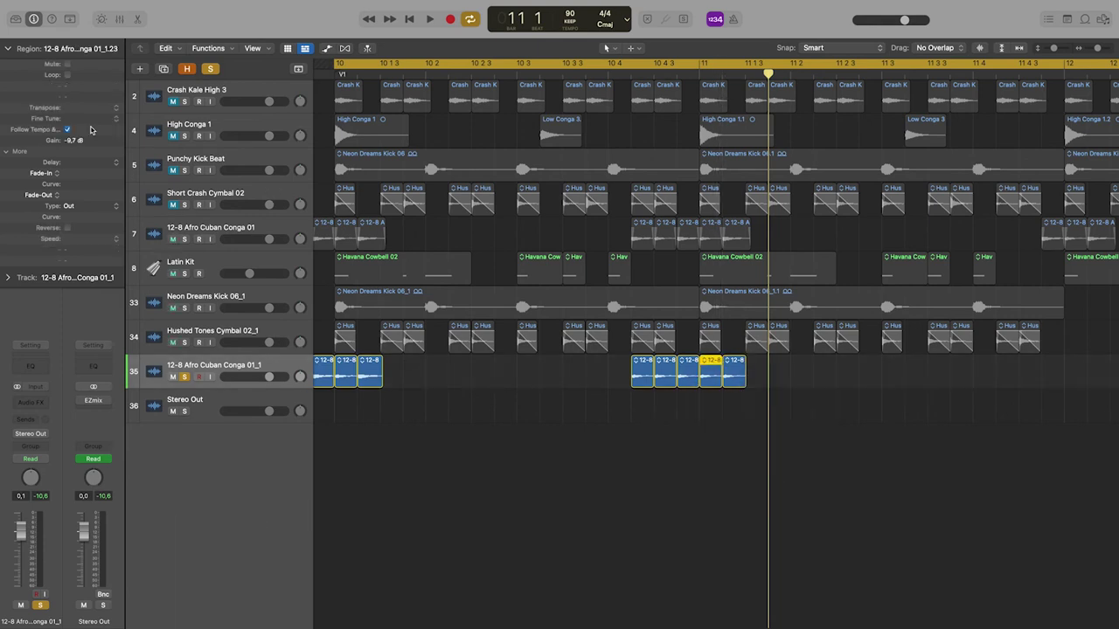
left_click_drag(76, 147, 77, 161)
left_click(666, 379)
left_click_drag(77, 134, 100, 140)
left_click(733, 384)
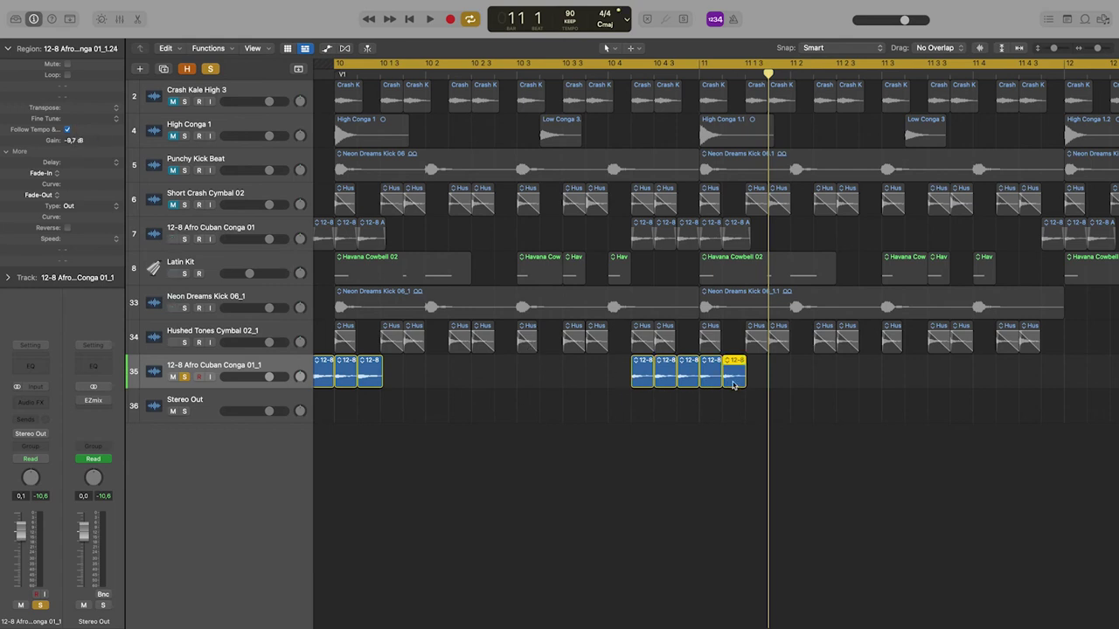
left_click_drag(77, 147, 77, 155)
left_click(653, 370)
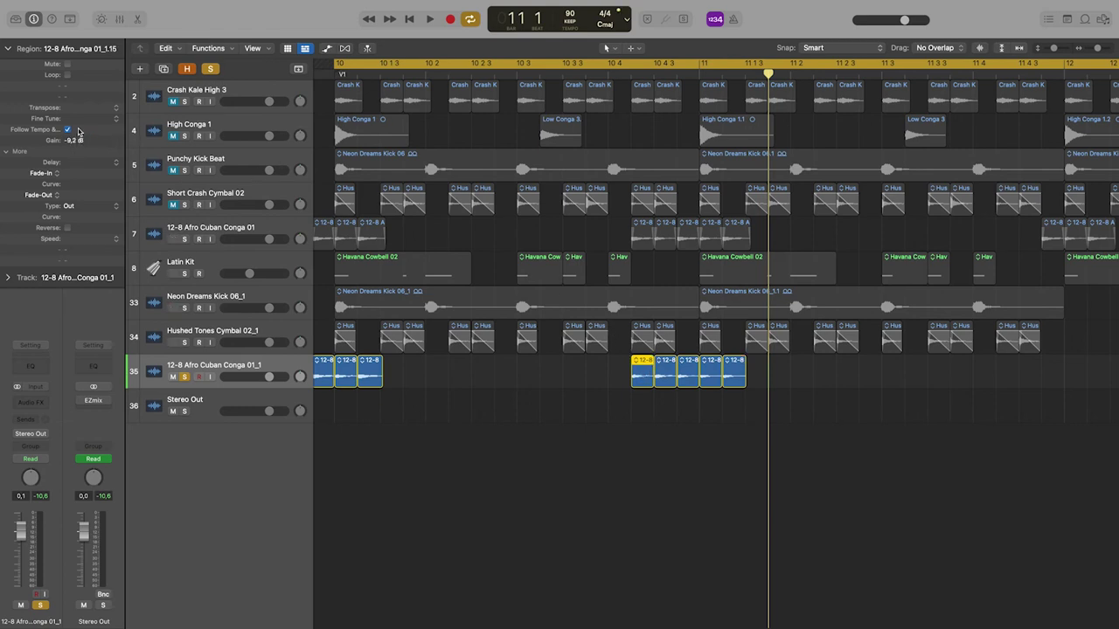
key("space")
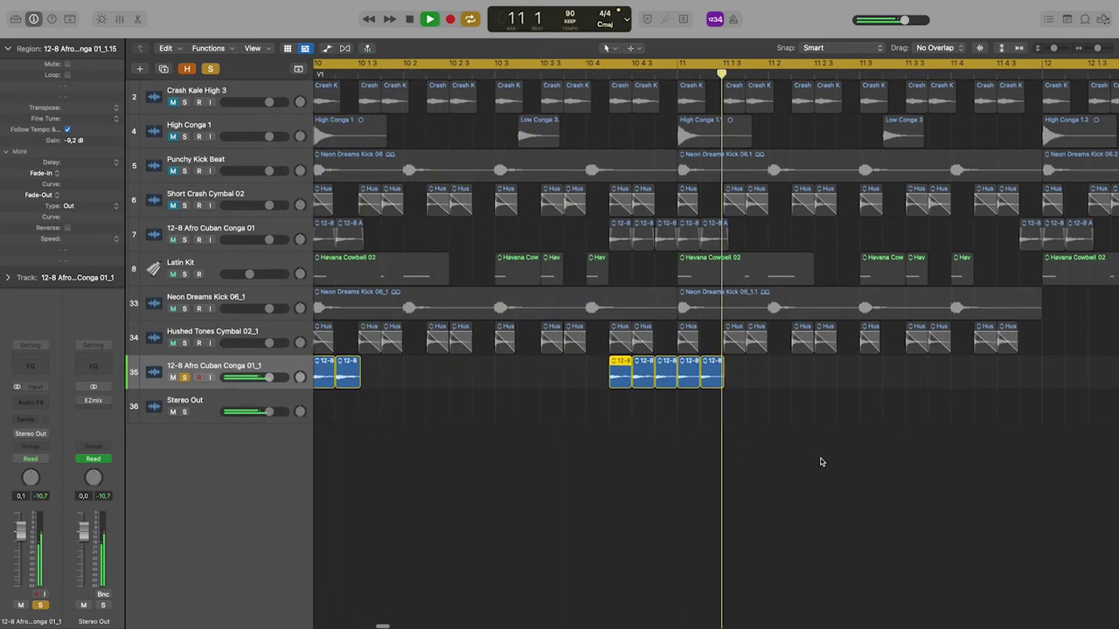
key("space")
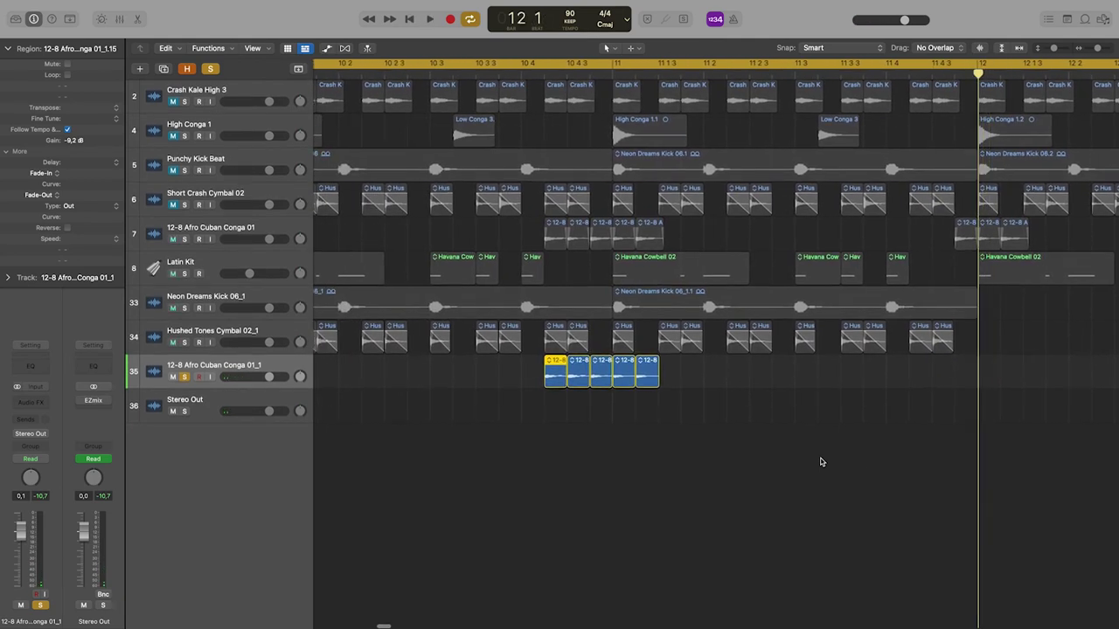
Copy the eight conga slices two bars ahead into bars 12 and 13, and add the three-slice pickup before bar 14.
scroll(822, 461, "down", 8)
scroll(821, 461, "up", 4)
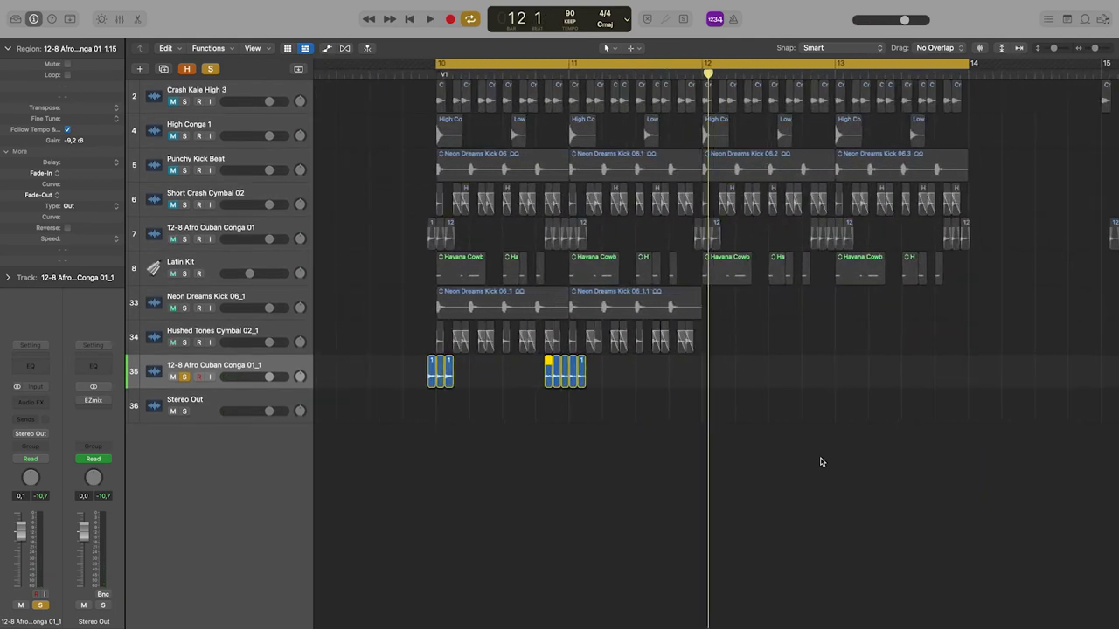
scroll(821, 462, "up", 4)
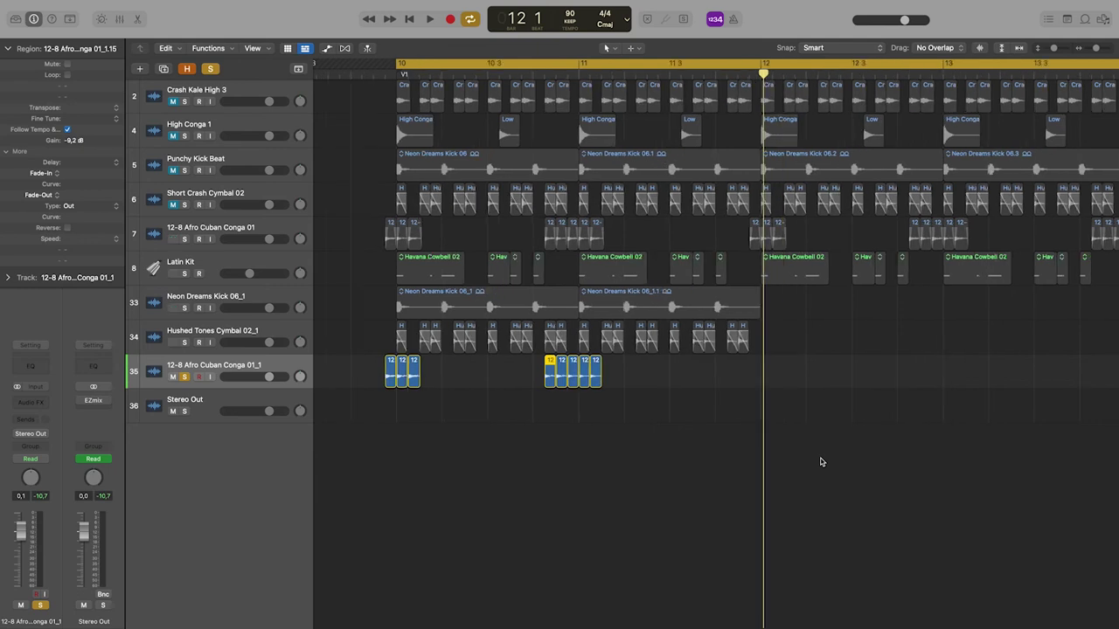
scroll(821, 462, "down", 1)
left_click_drag(575, 408, 465, 375)
left_click(365, 378)
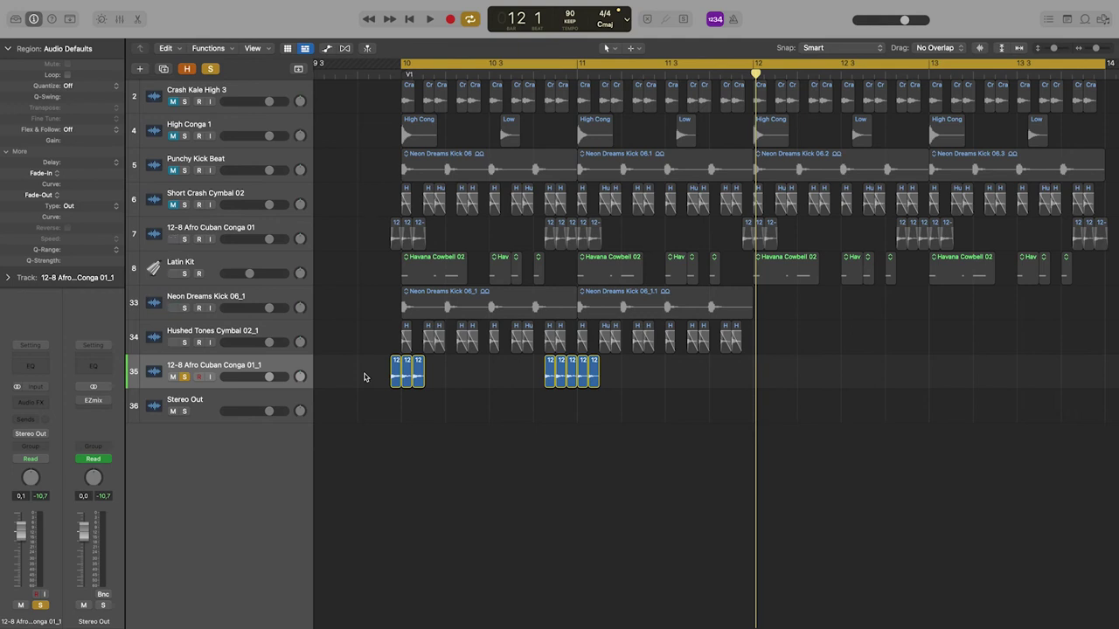
left_click_drag(365, 378, 606, 376)
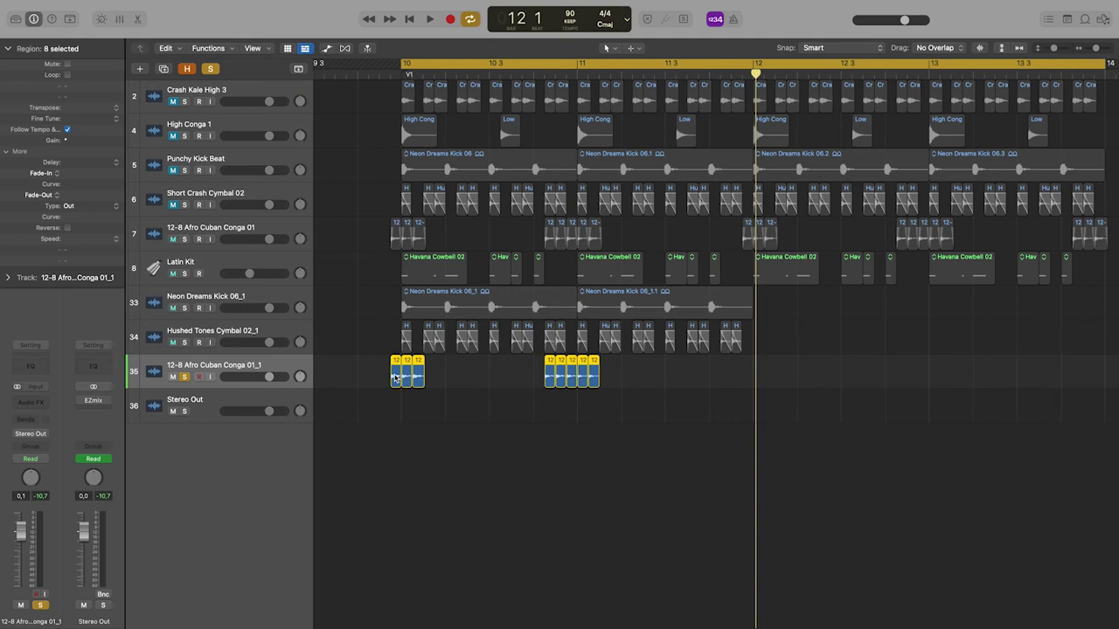
left_click_drag(395, 378, 1004, 371)
scroll(741, 381, "right", 3)
Copy the Neon Dreams Kick and Hushed Tones Cymbal regions from bars 10–11 to bars 12–13.
left_click(720, 401)
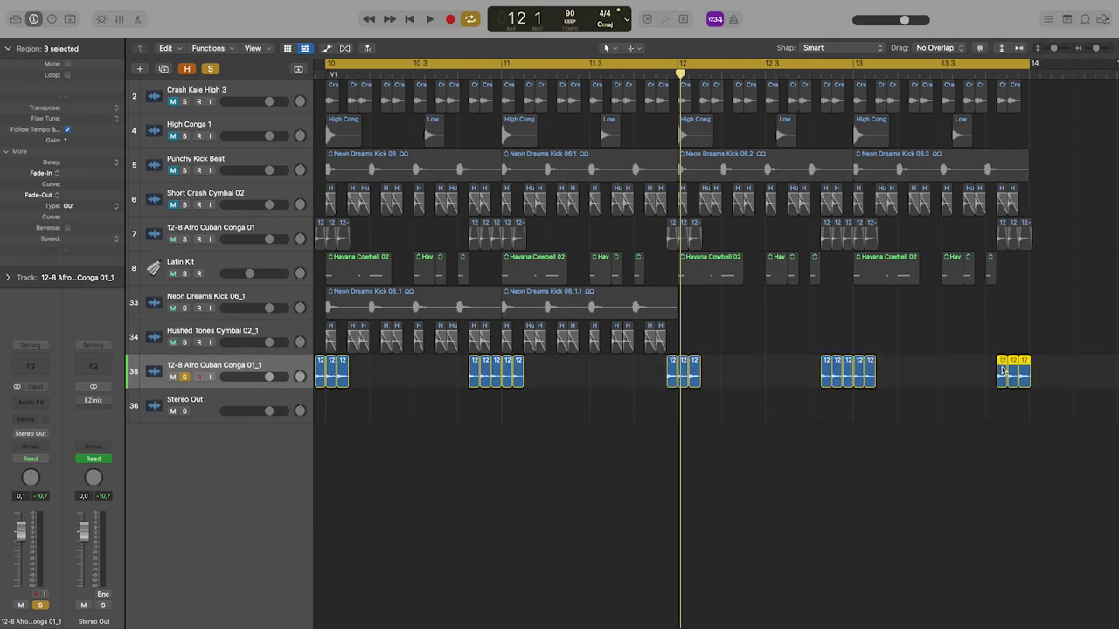
key("space")
key("space")
mouse_move(695, 337)
left_mouse_down()
mouse_move(447, 325)
mouse_move(335, 301)
mouse_move(642, 308)
mouse_move(684, 322)
left_mouse_up()
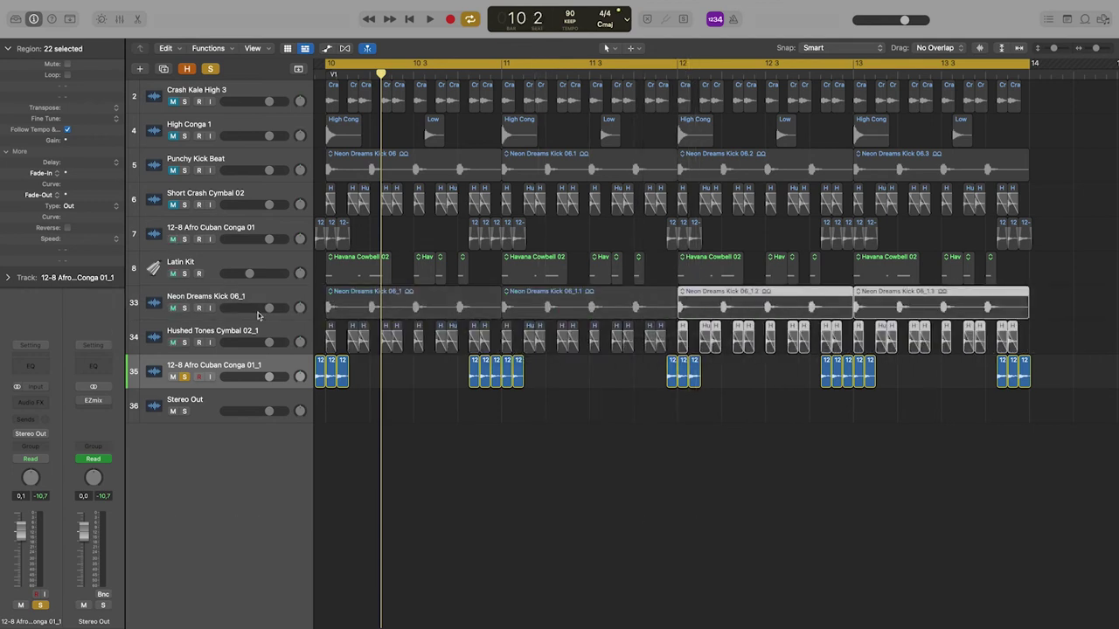
Solo the Hushed Tones Cymbal and Neon Dreams Kick tracks alongside the conga and play the groove from bar 10.
left_click(185, 342)
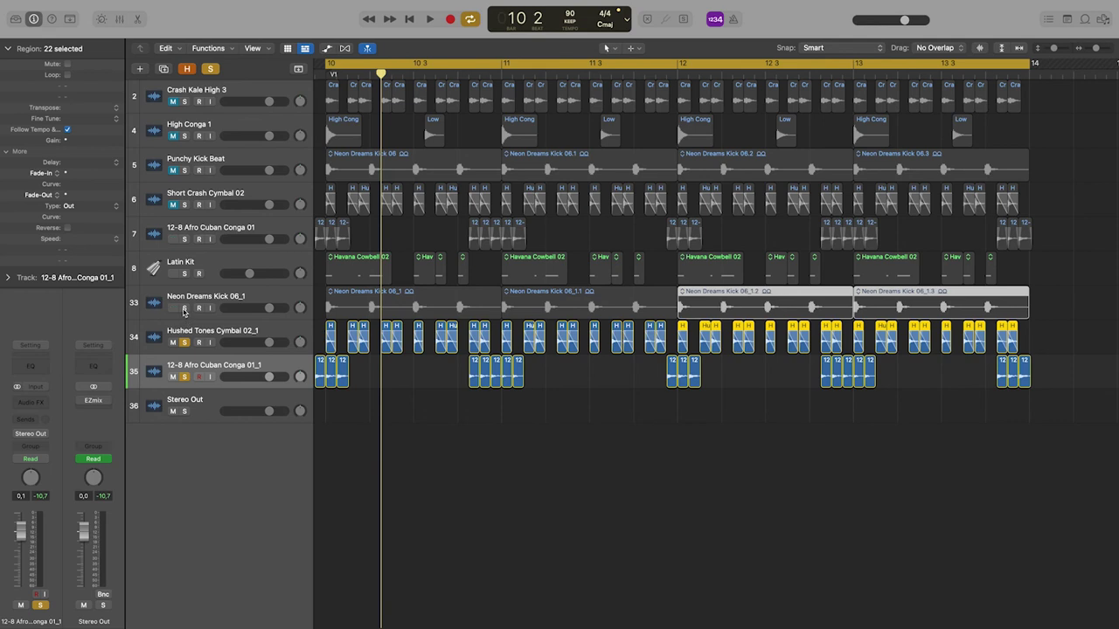
left_click(184, 308)
key("space")
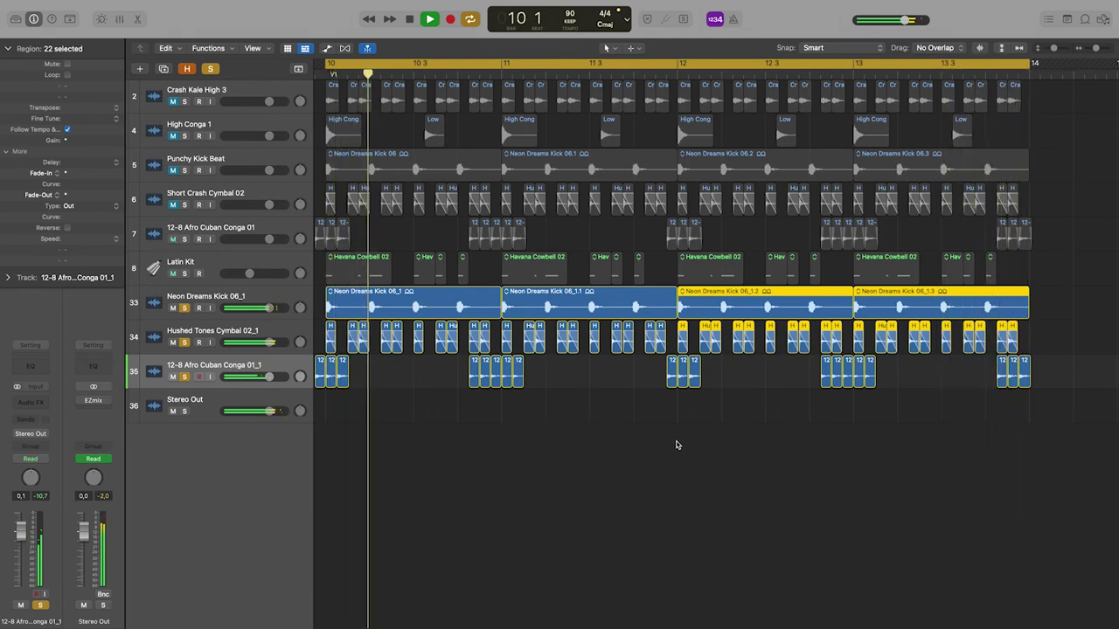
key("space")
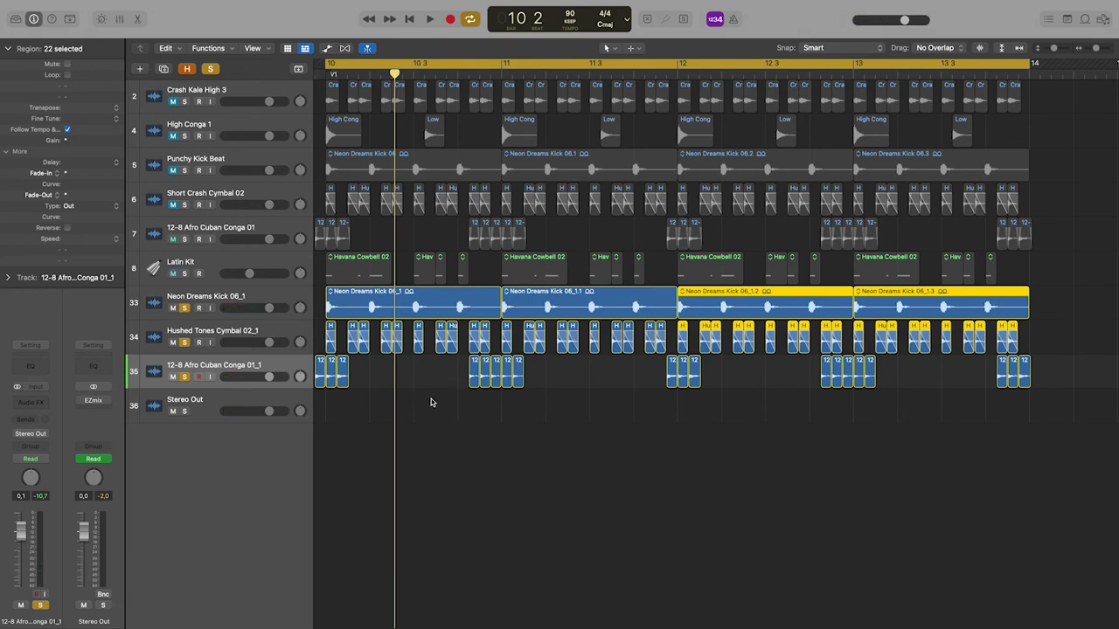
Filter the Apple Loops by Percussion instead of Conga and search for "havana".
scroll(431, 402, "left", 3)
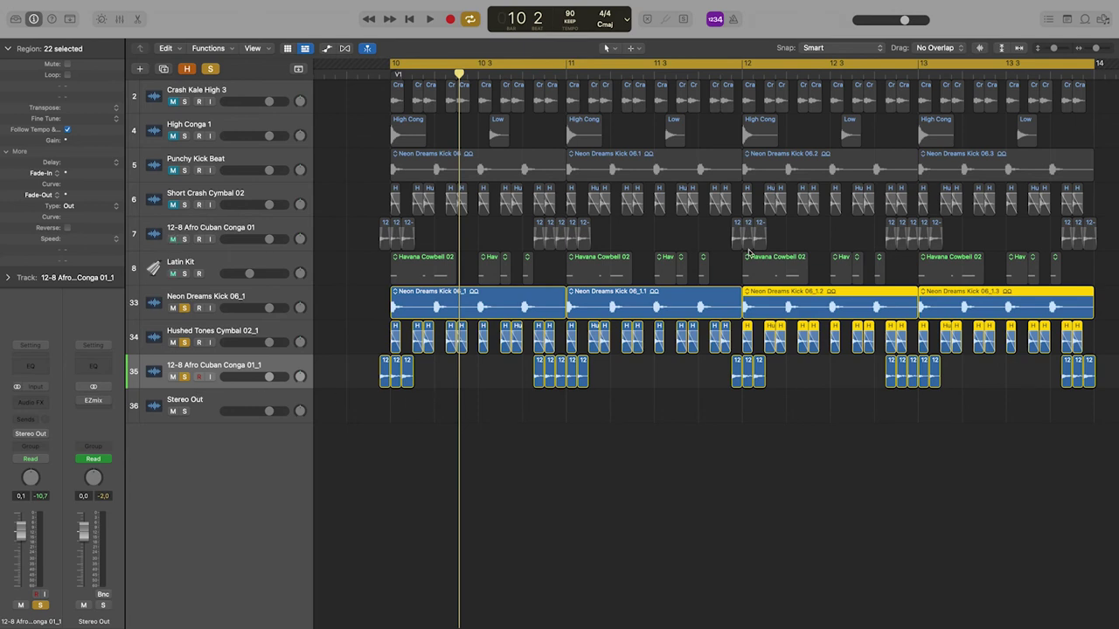
left_click(1084, 19)
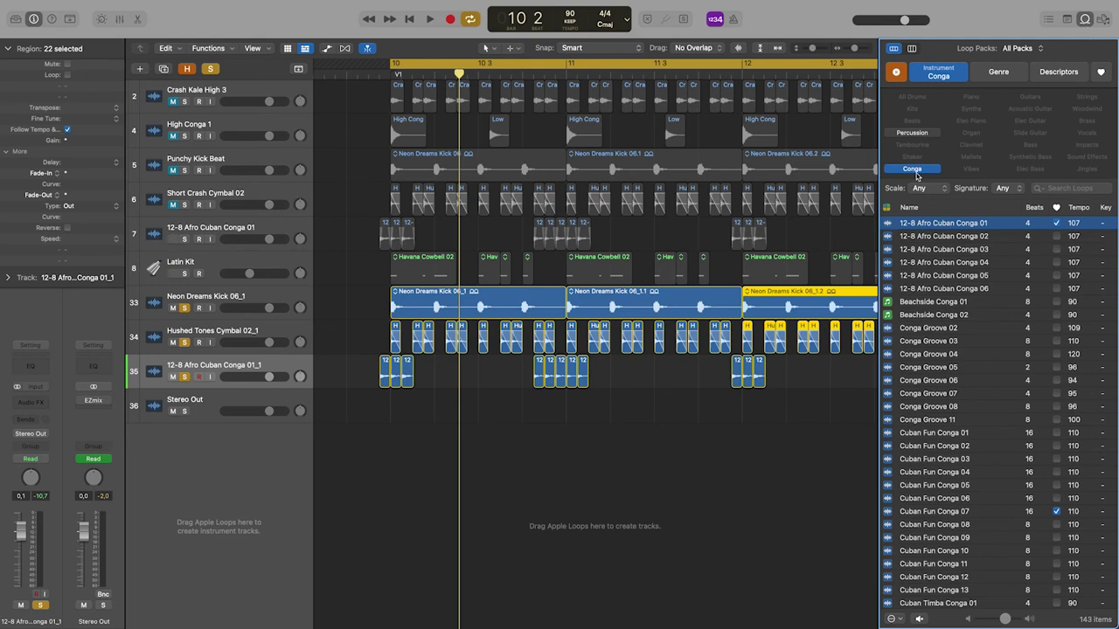
left_click(912, 170)
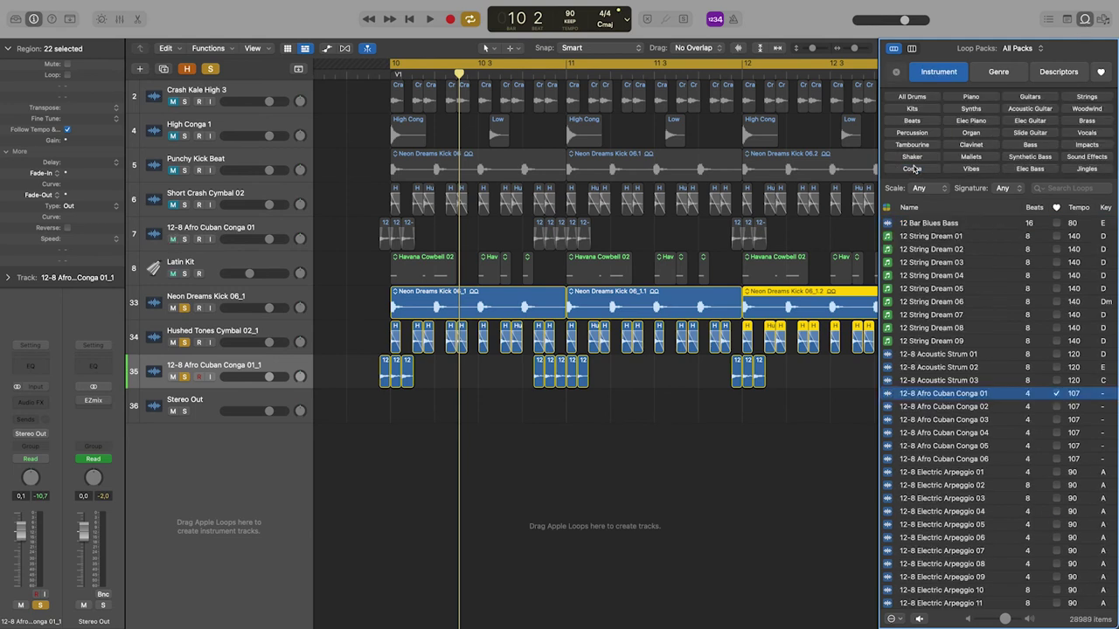
left_click(911, 133)
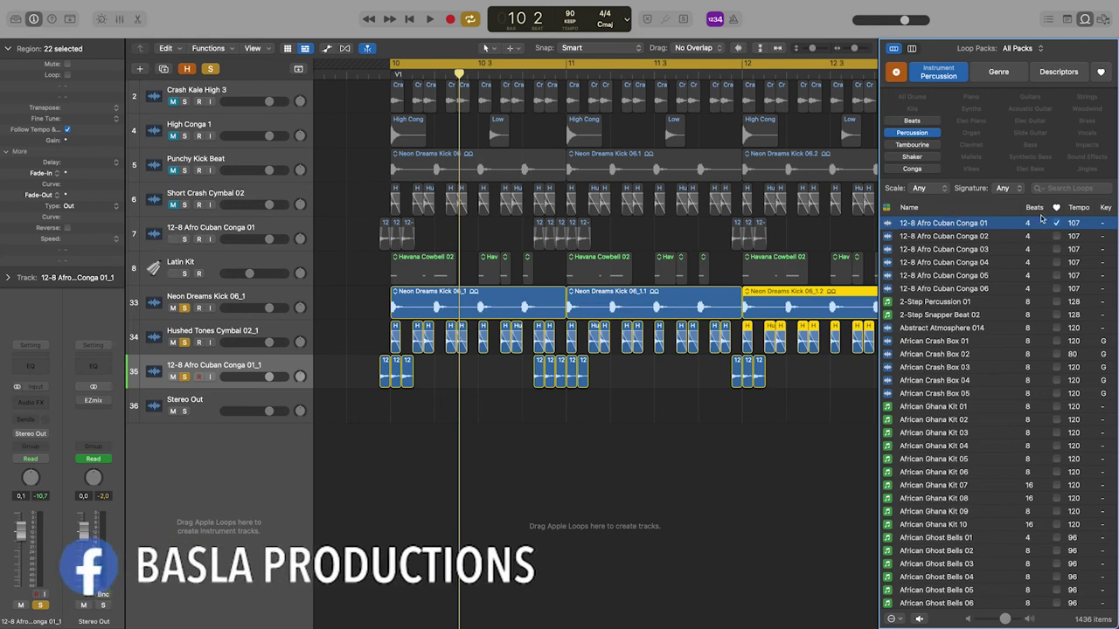
left_click(1060, 188)
type("ha")
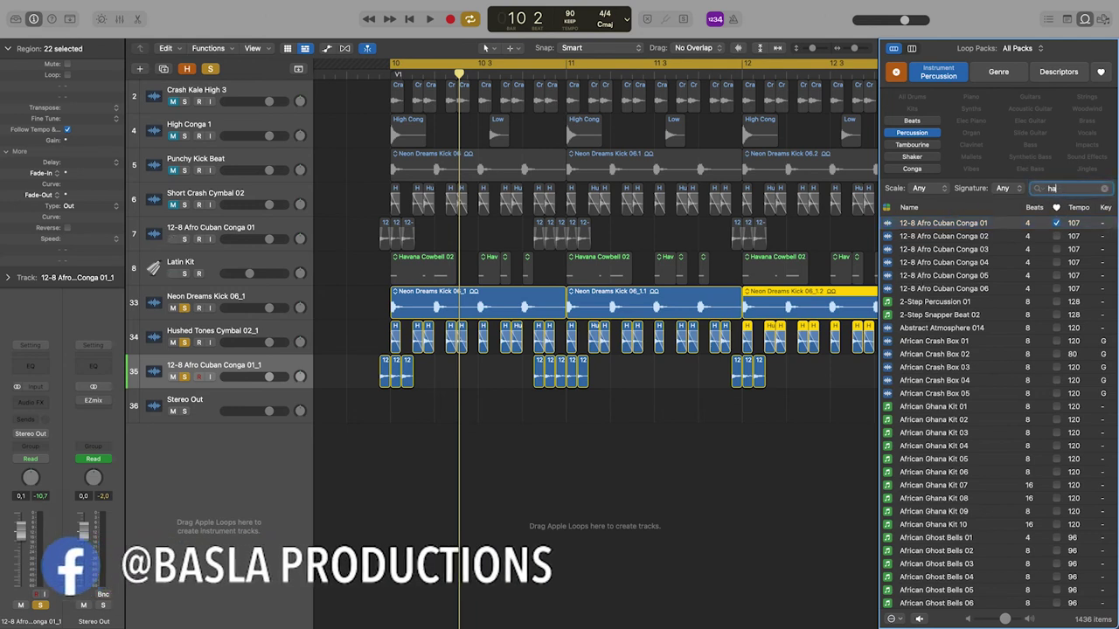
type("vana")
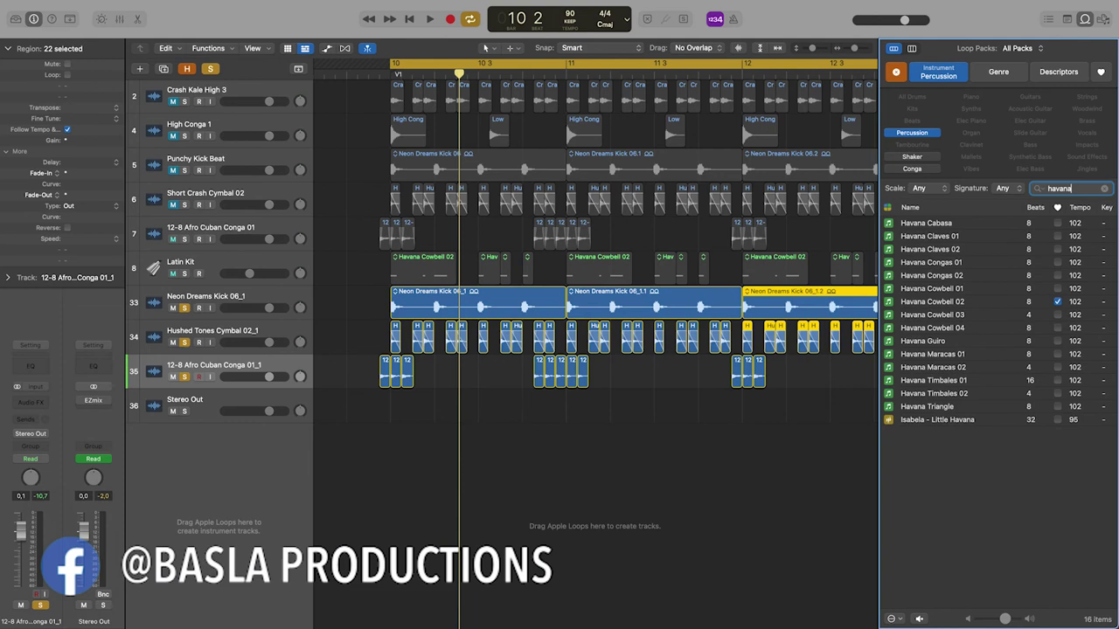
Preview Havana Congas 02 and Havana Cowbell 02, and add Havana Cowbell 02 at bar 10 on a new track below the conga.
left_click(950, 277)
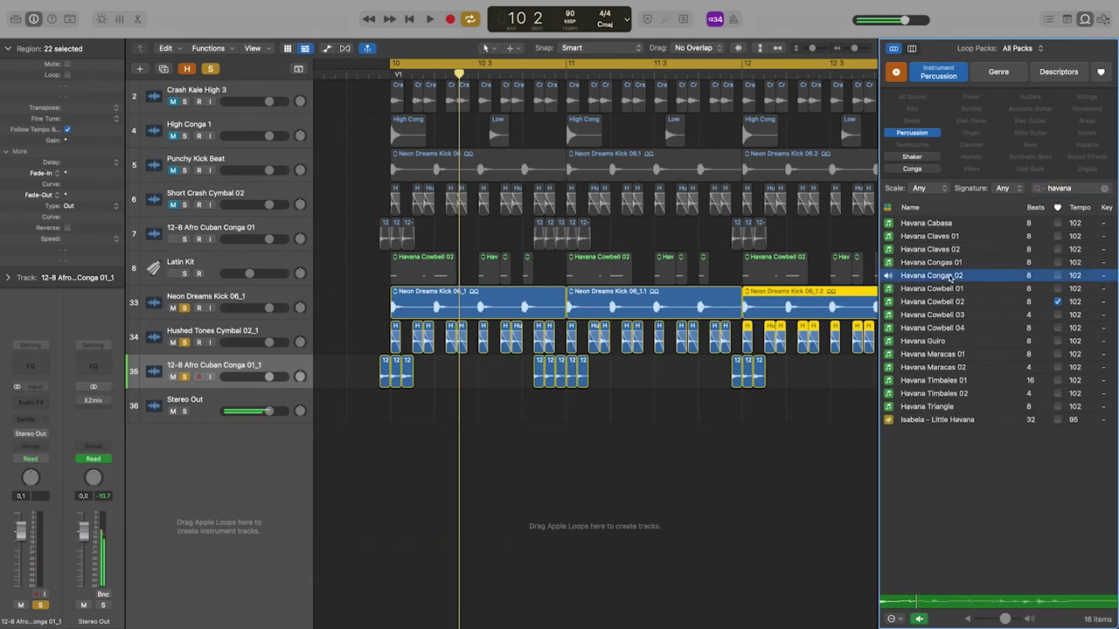
left_click(938, 303)
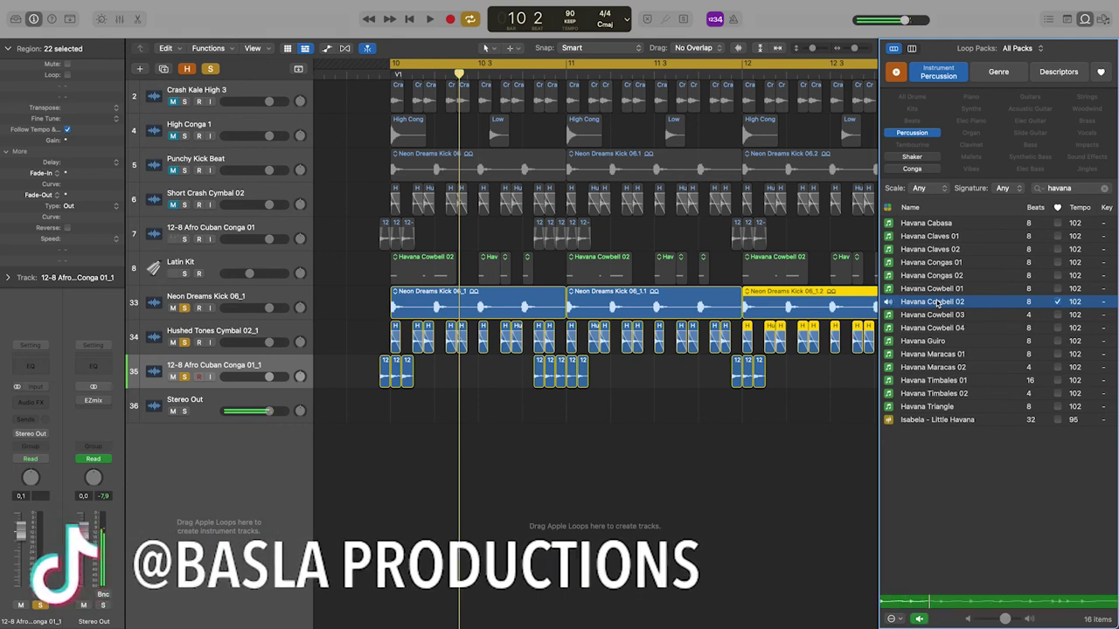
left_click(937, 303)
left_click_drag(939, 303, 389, 410)
Solo the new Latin Kit cowbell track and play it with the kick, cymbal and conga from bar 10.
key("space")
key("space")
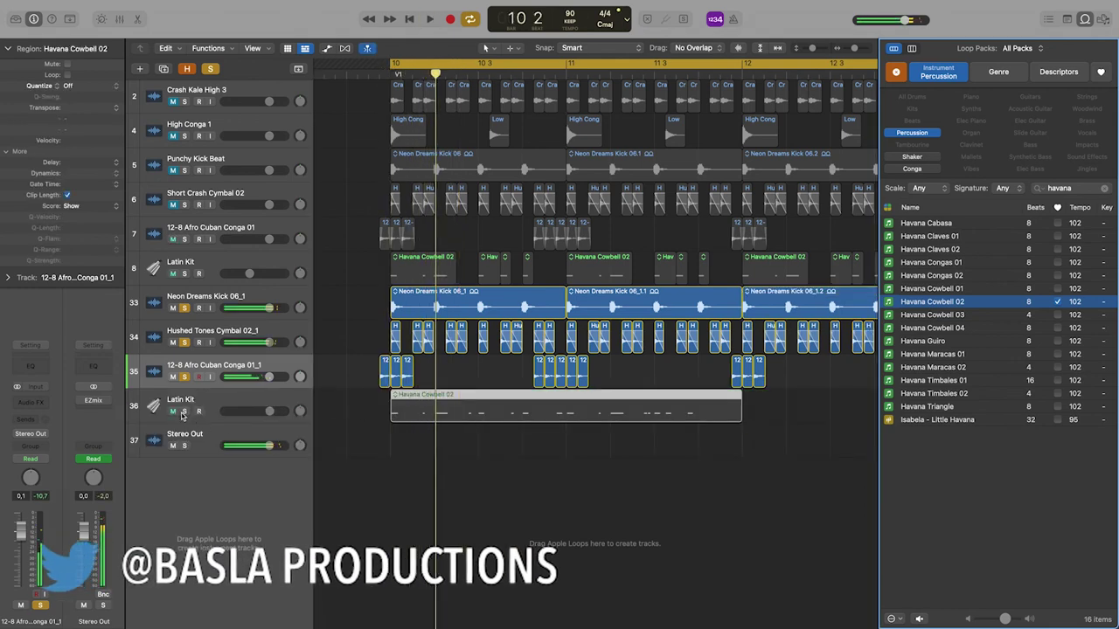
left_click(184, 411)
key("space")
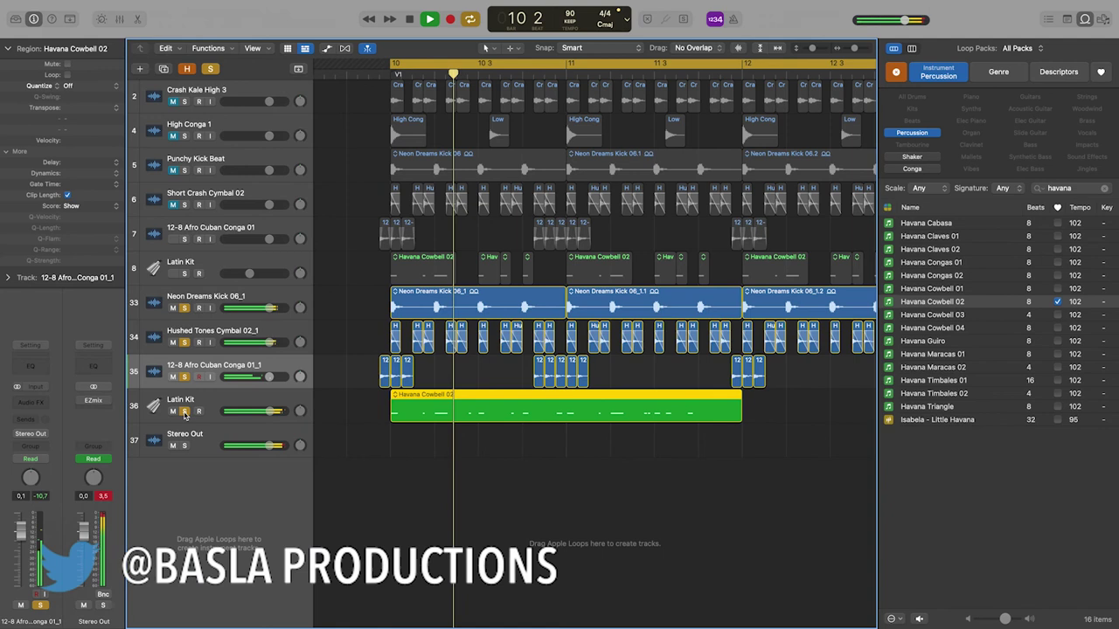
key("space")
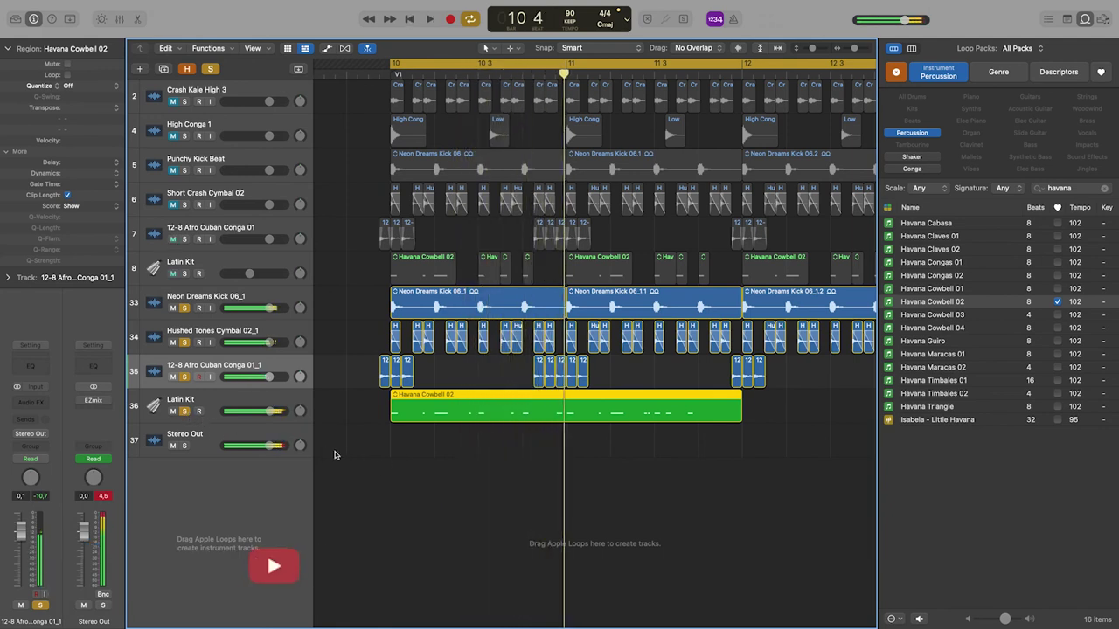
key("space")
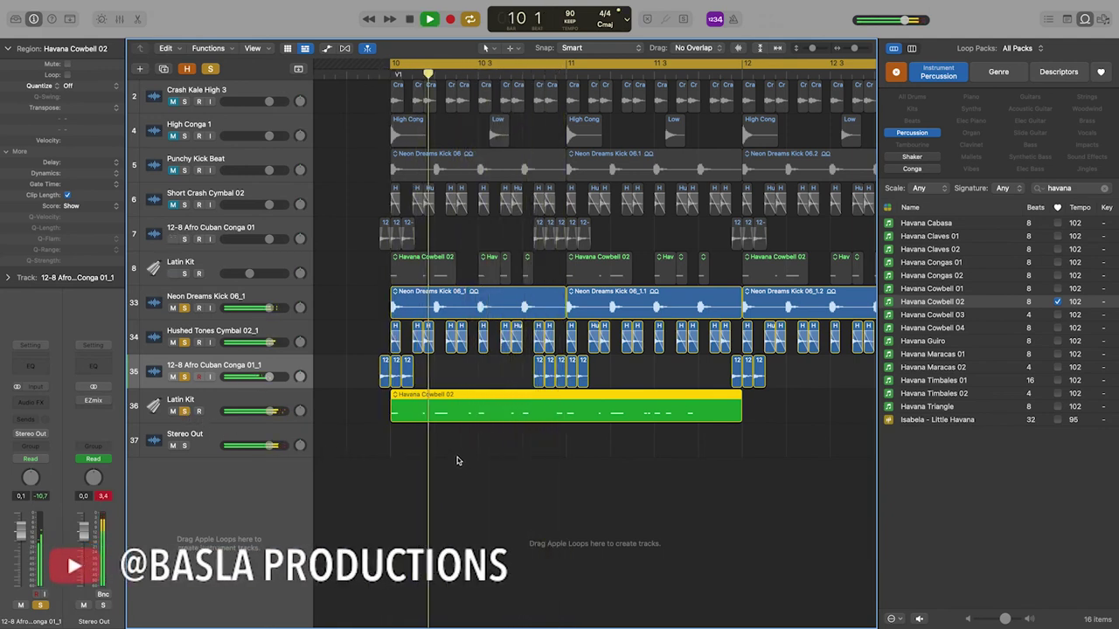
key("space")
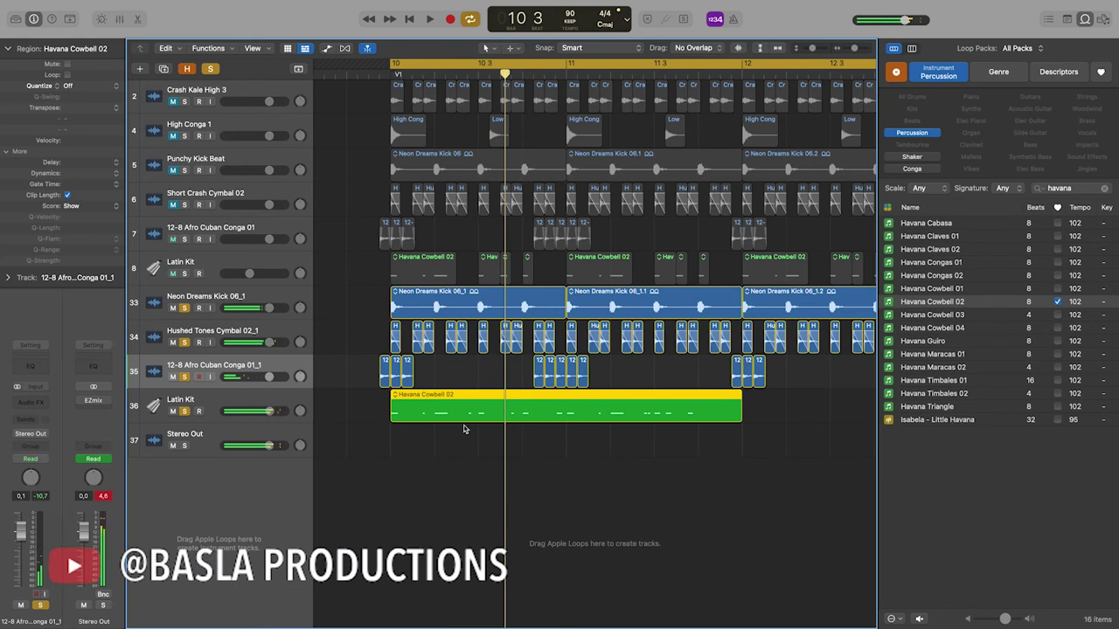
key("t")
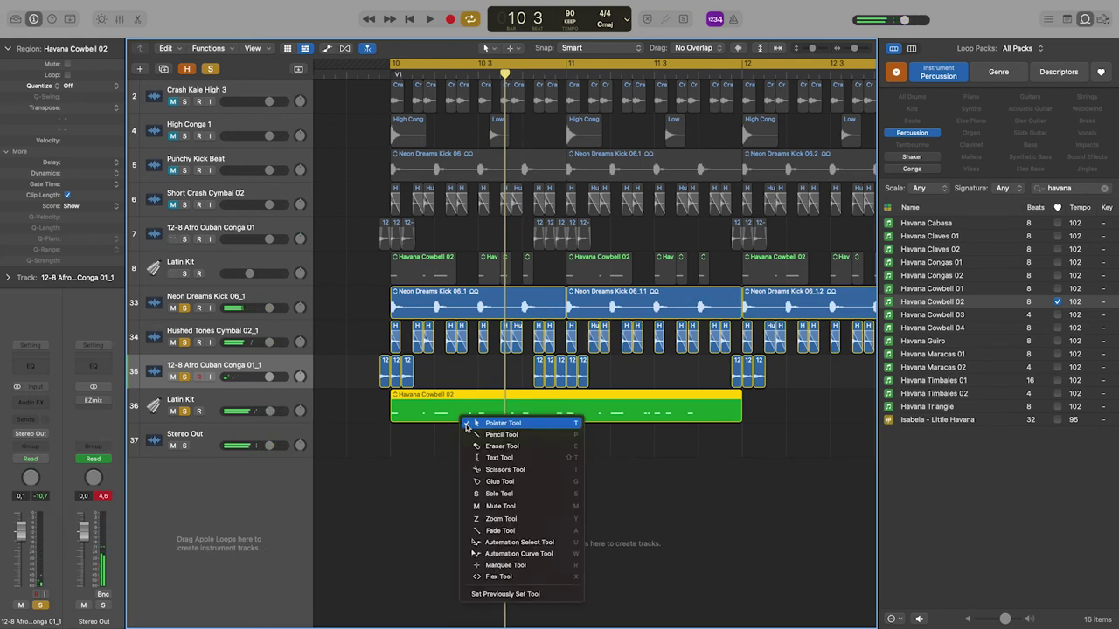
left_click(489, 471)
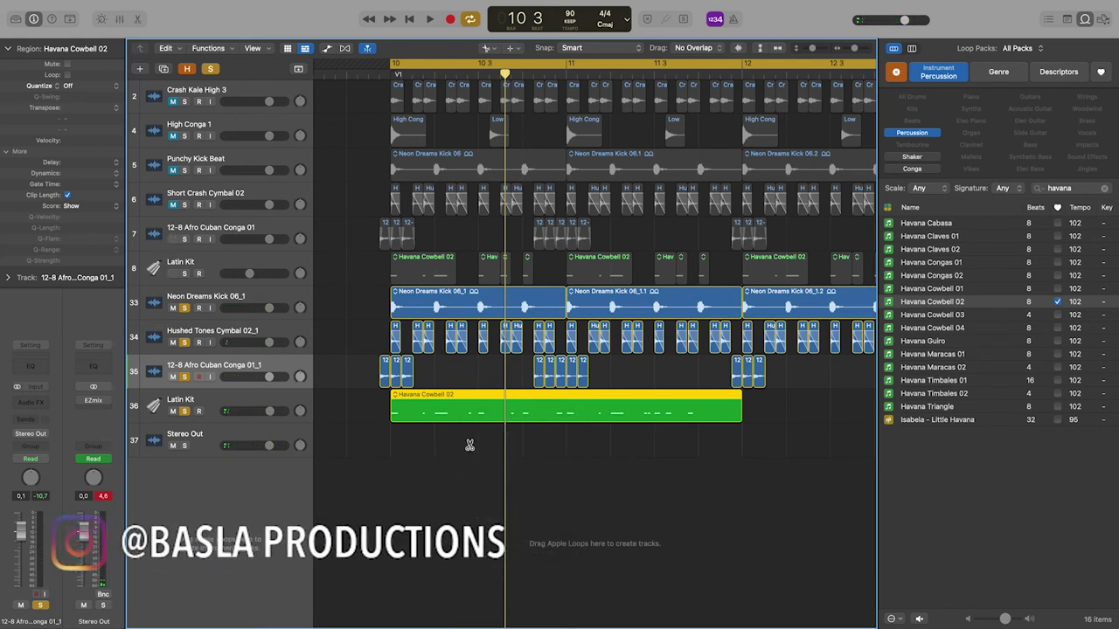
left_click(462, 408)
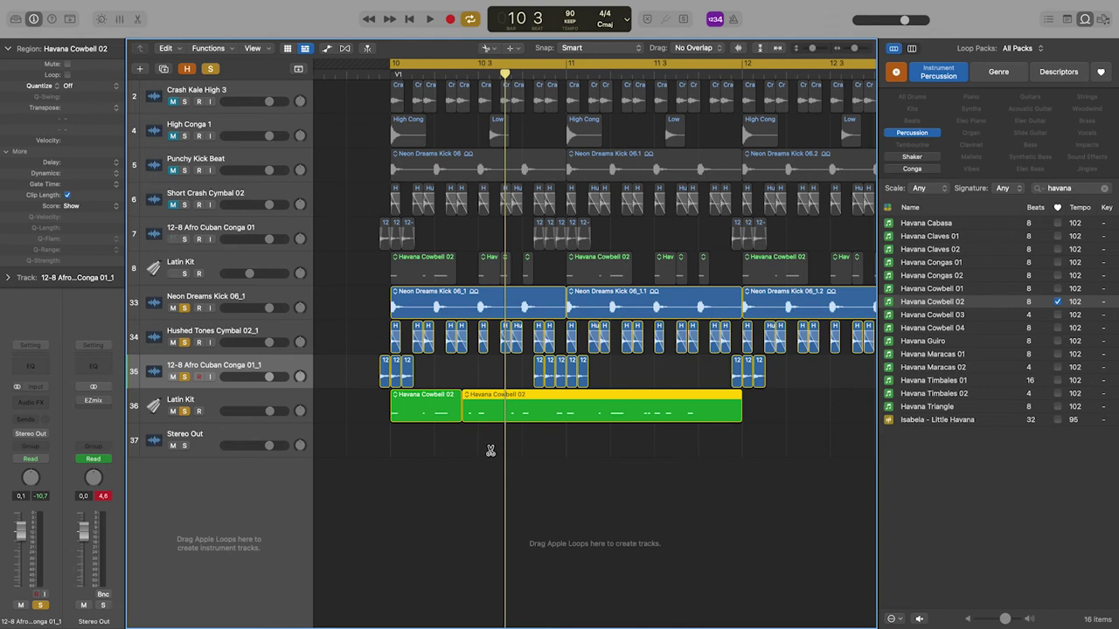
key("j")
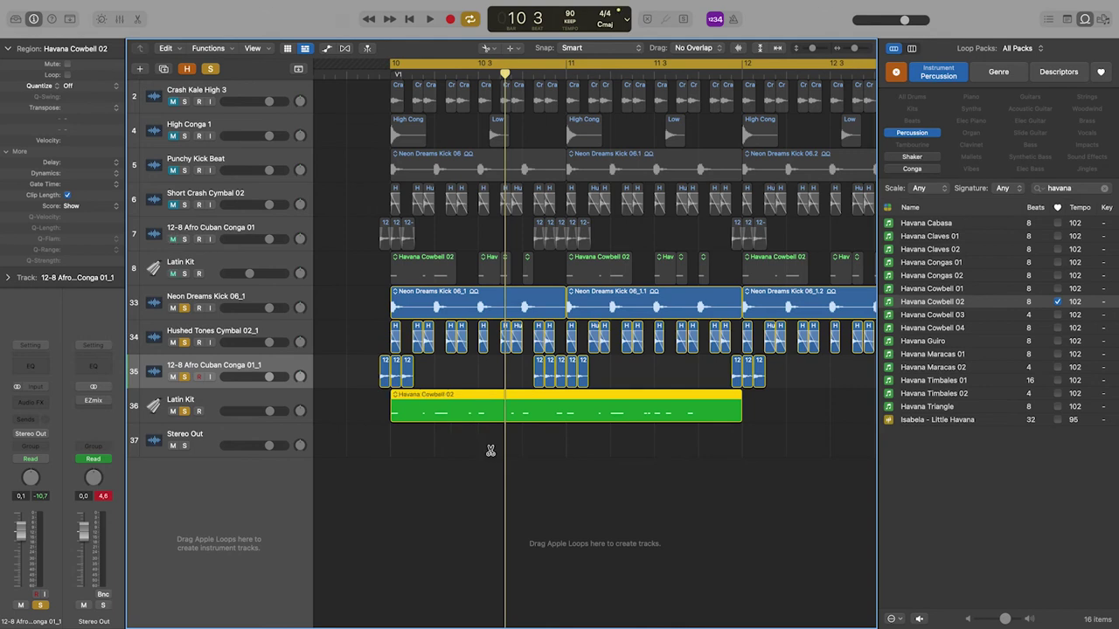
key("t")
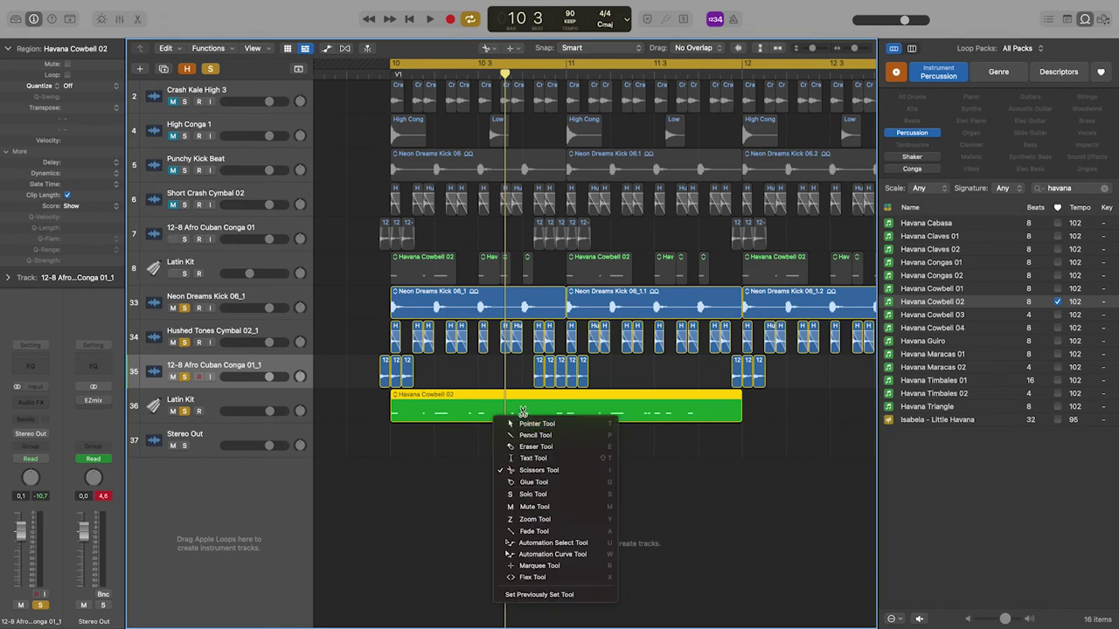
left_click(524, 425)
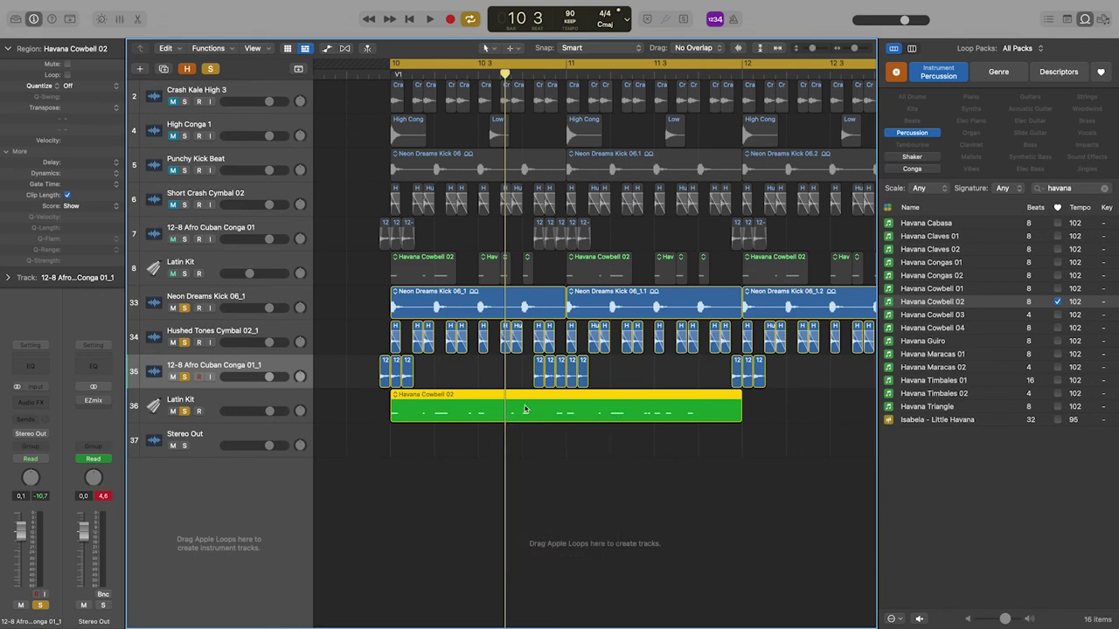
Quantize all notes of the Havana Cowbell 02 region in the Piano Roll and clear the loop search.
double_click(524, 409)
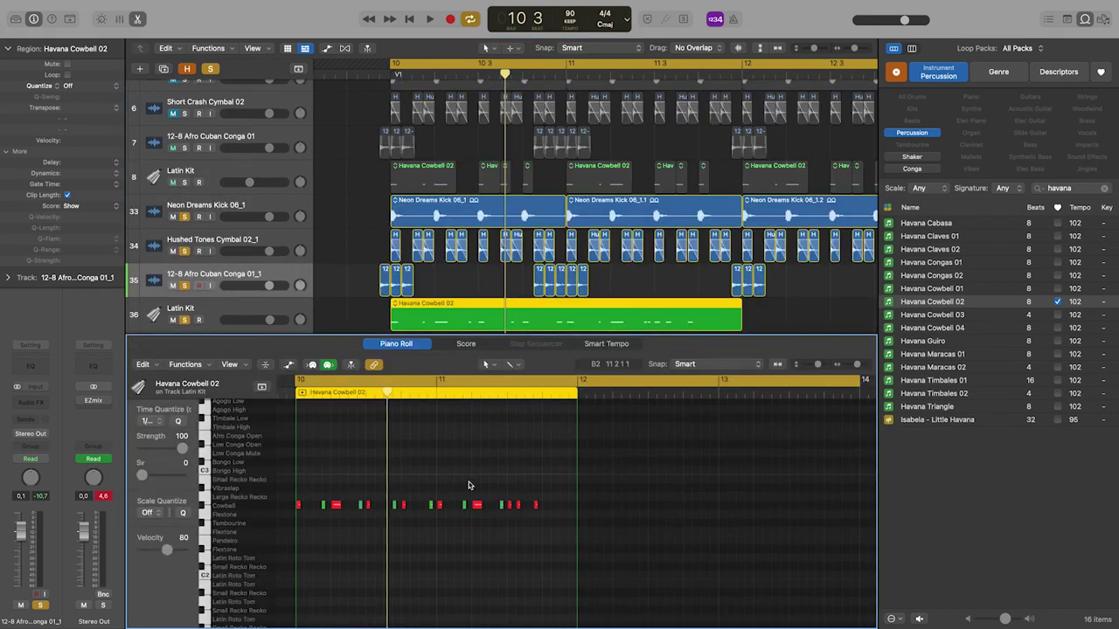
key("super+a")
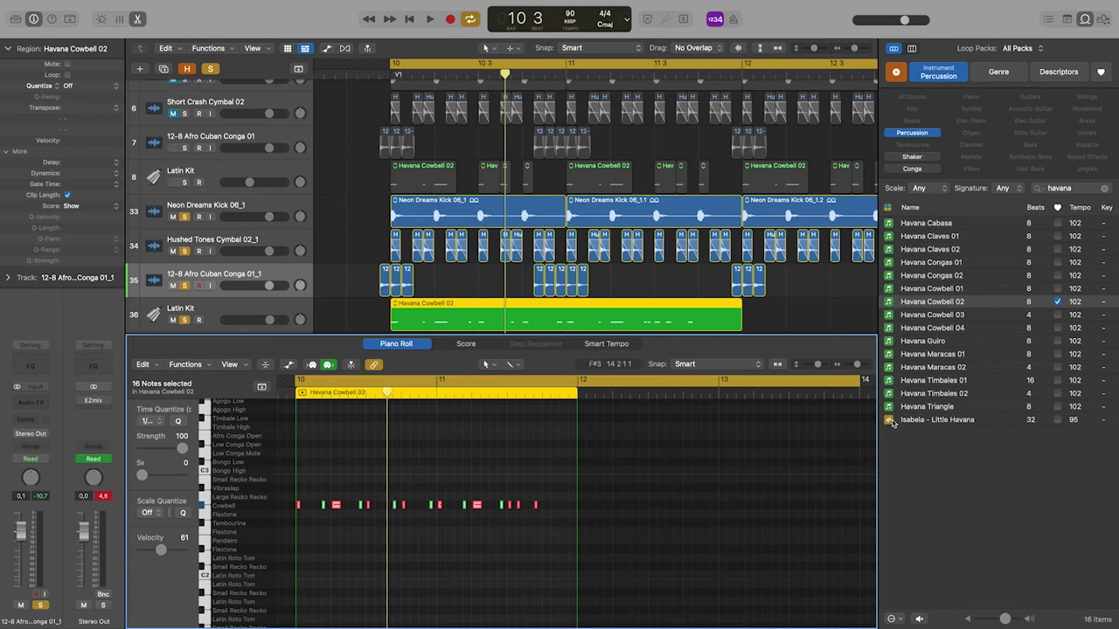
left_click(1105, 191)
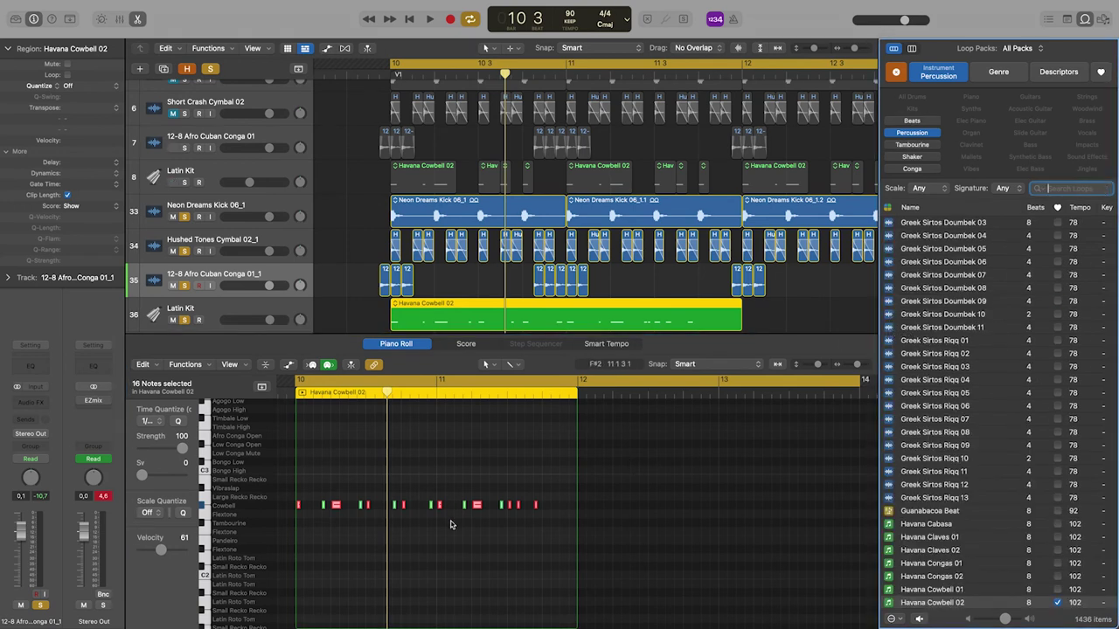
left_click(191, 371)
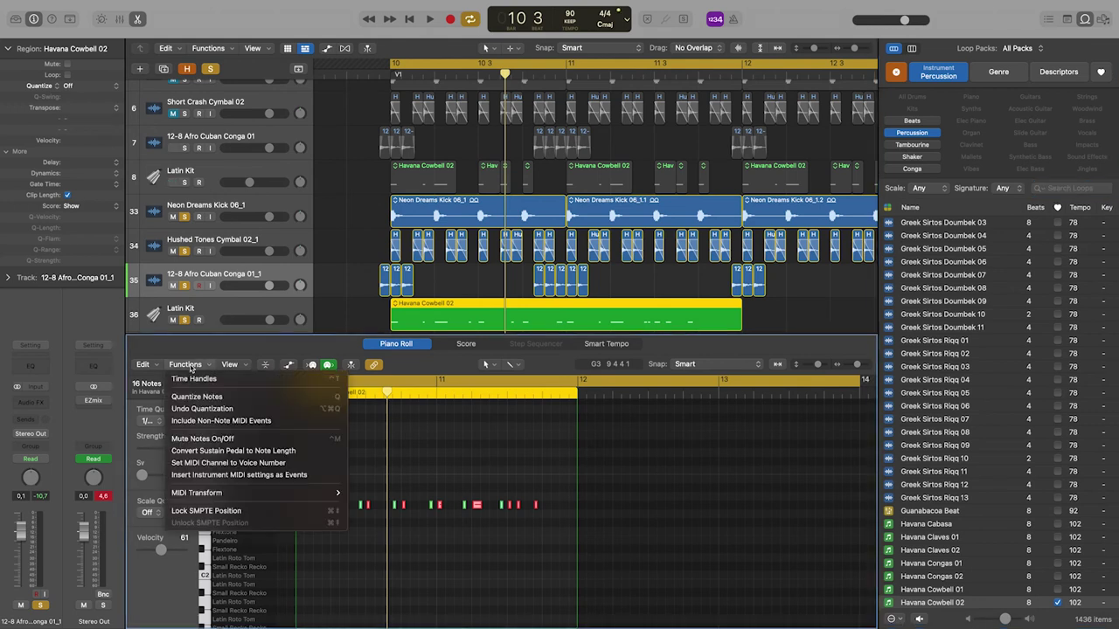
left_click(194, 397)
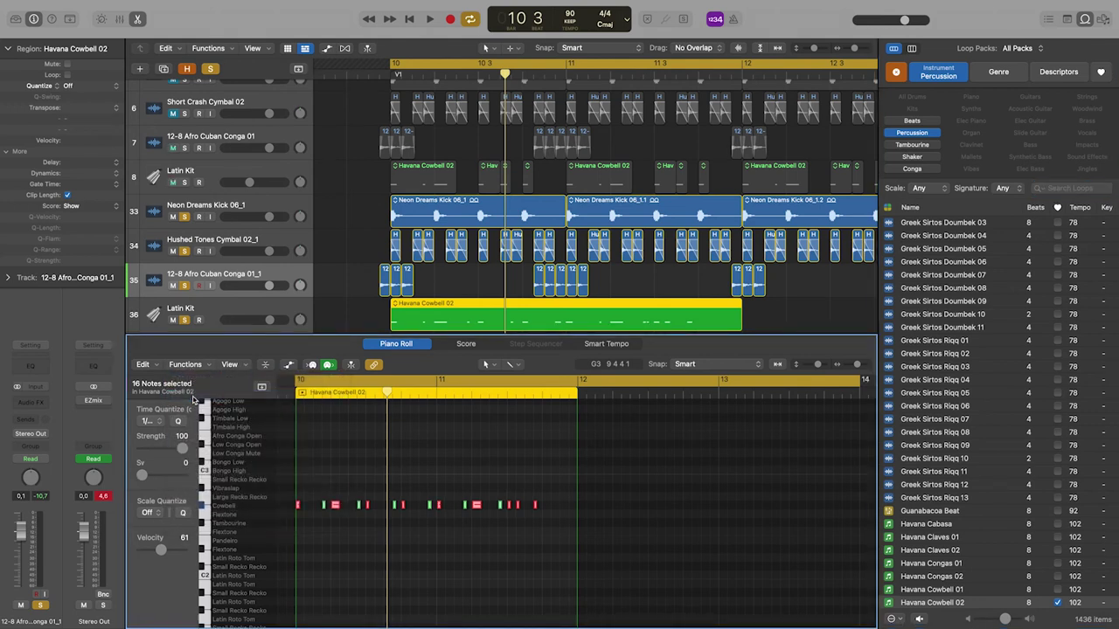
Close the Piano Roll and the Loop Browser and play the groove with the cowbell from bar 10.
key("space")
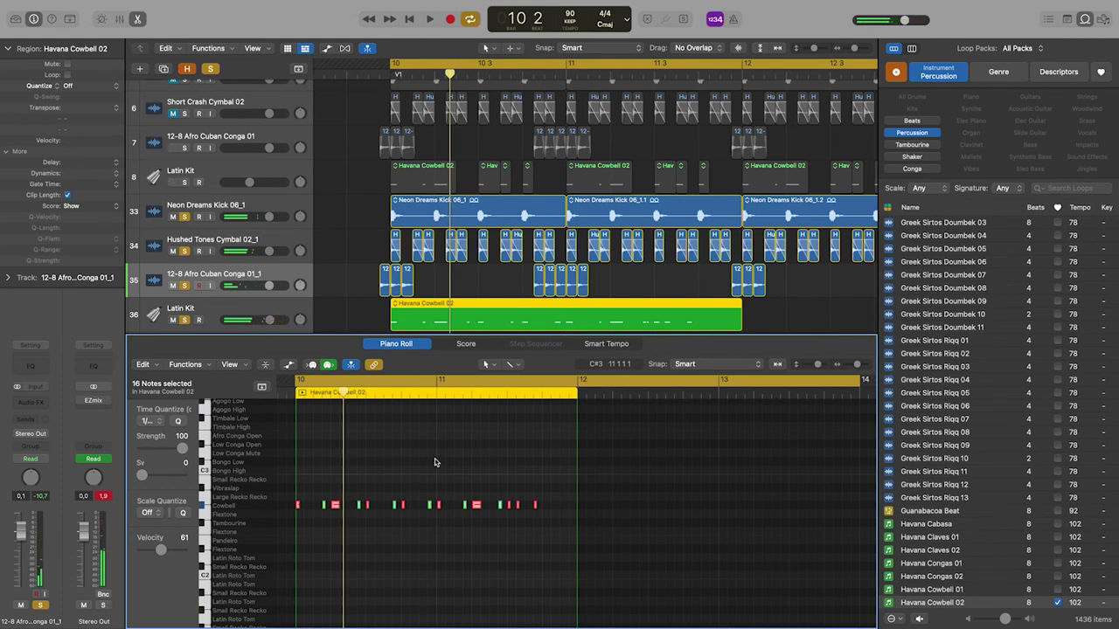
key("x")
key("x")
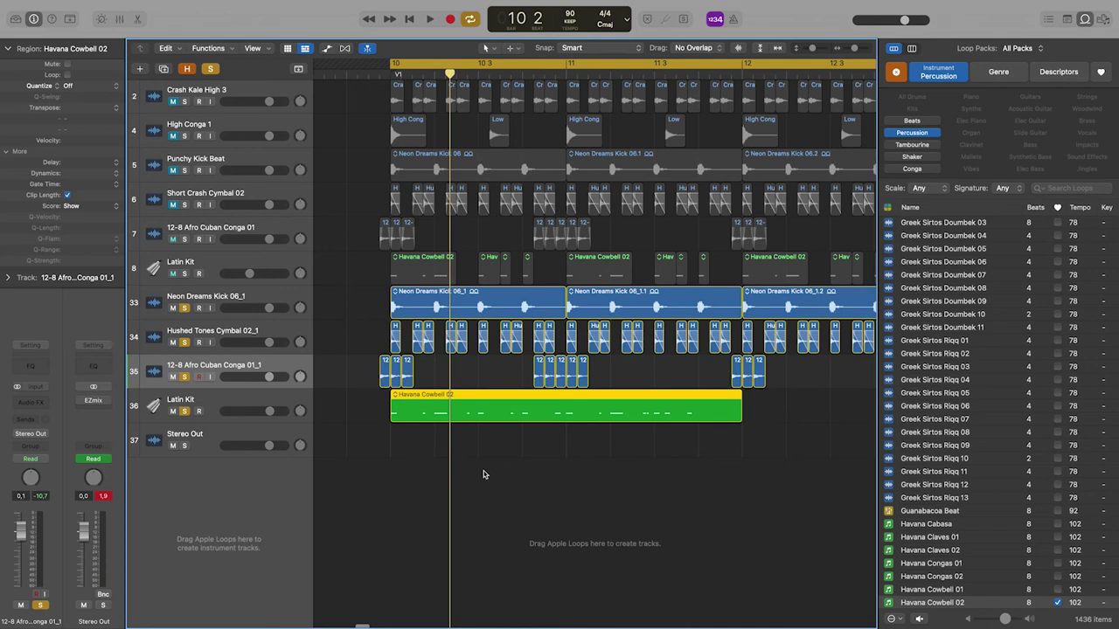
left_click(1085, 20)
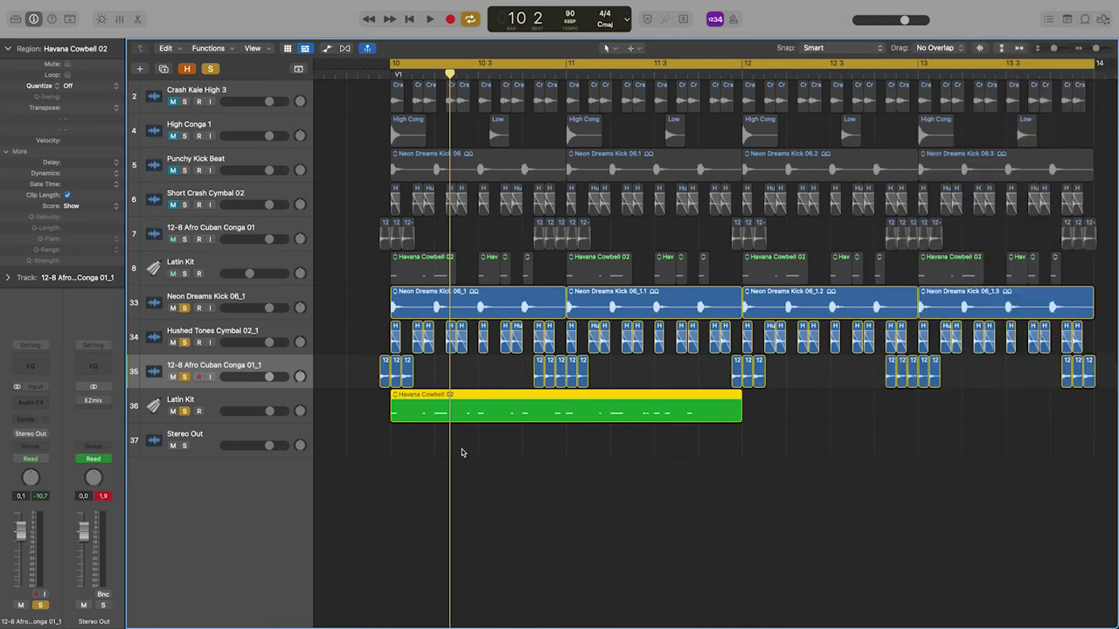
key("space")
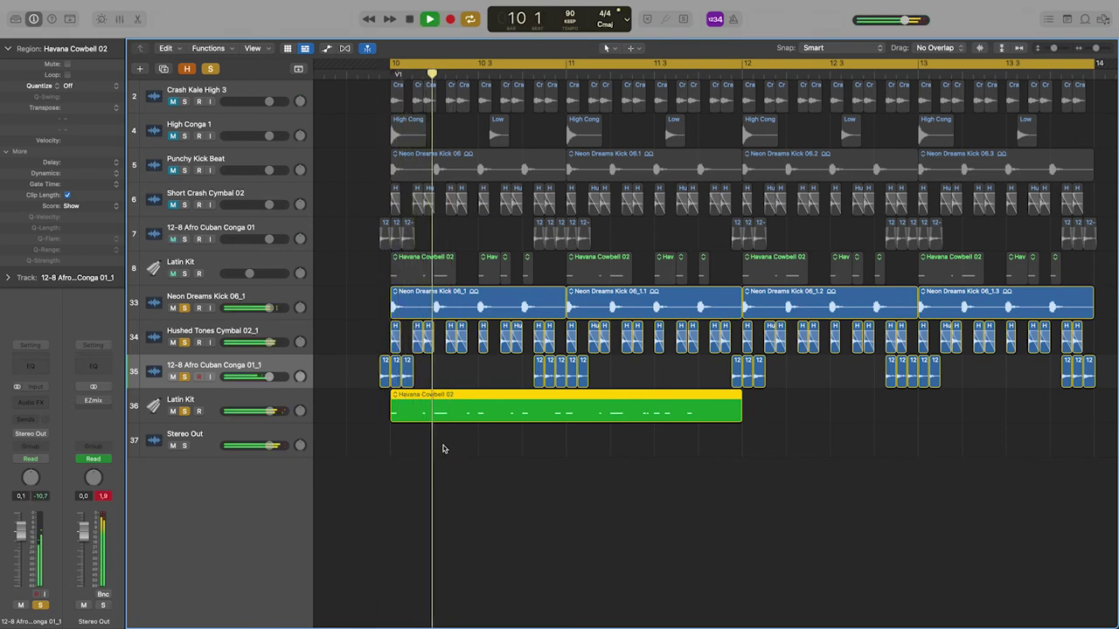
key("space")
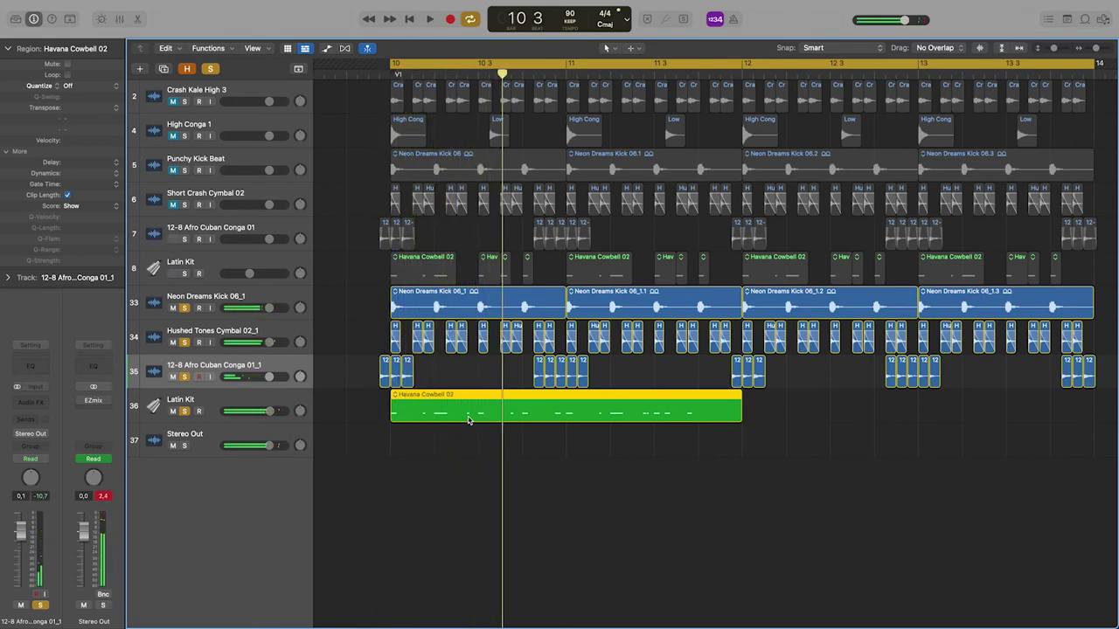
Split the Havana Cowbell 02 region on the lower Latin Kit track at 10 3 and 10 4 with the Scissors tool.
key("t")
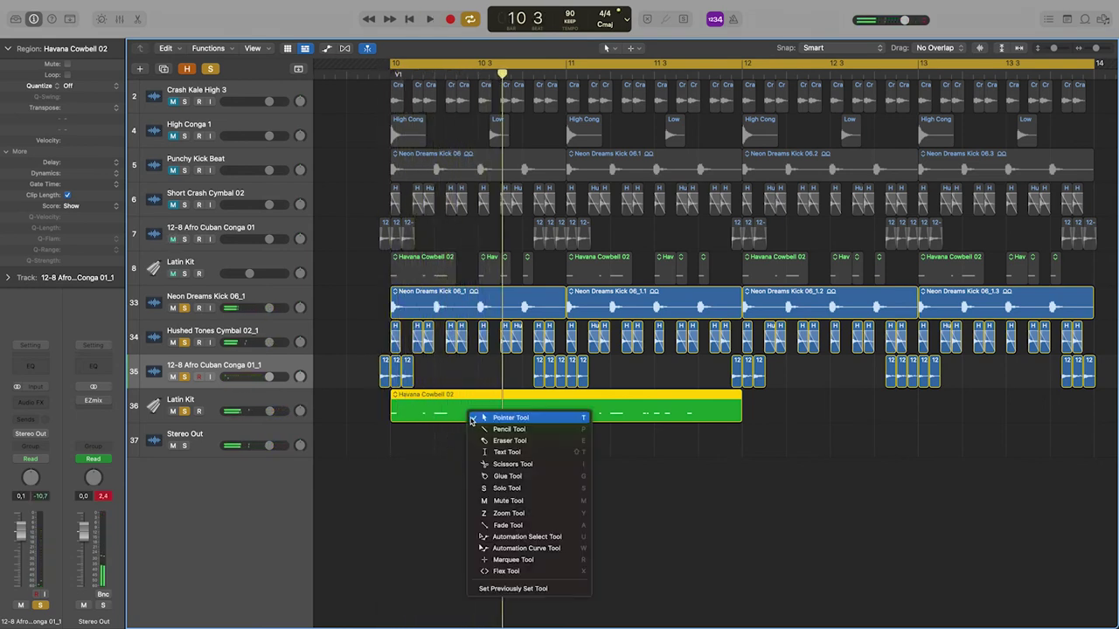
left_click(483, 461)
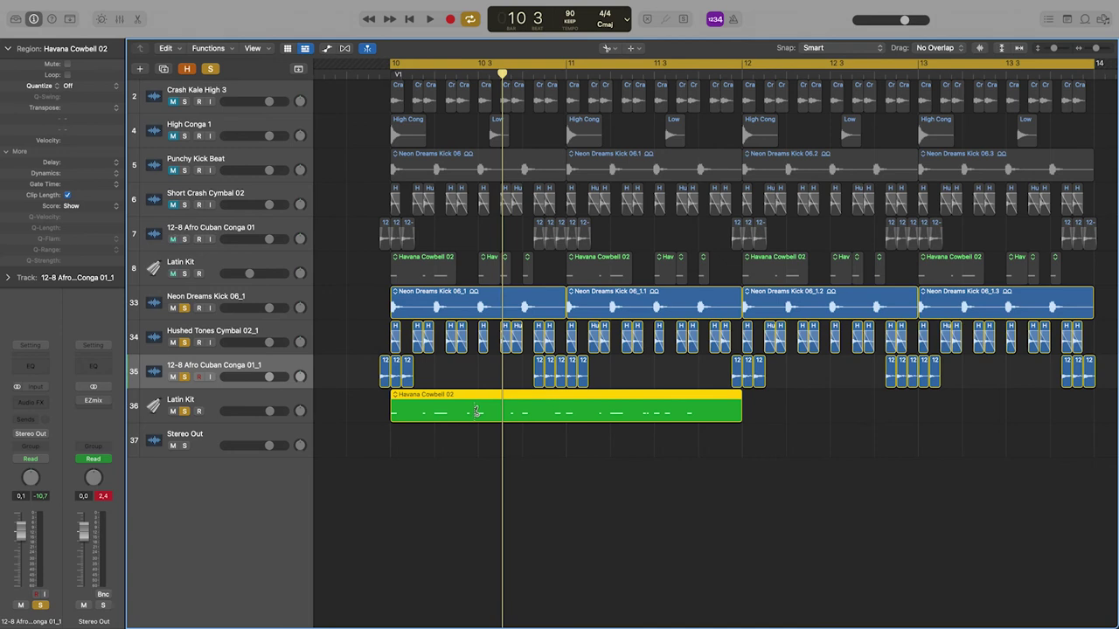
left_click(478, 411)
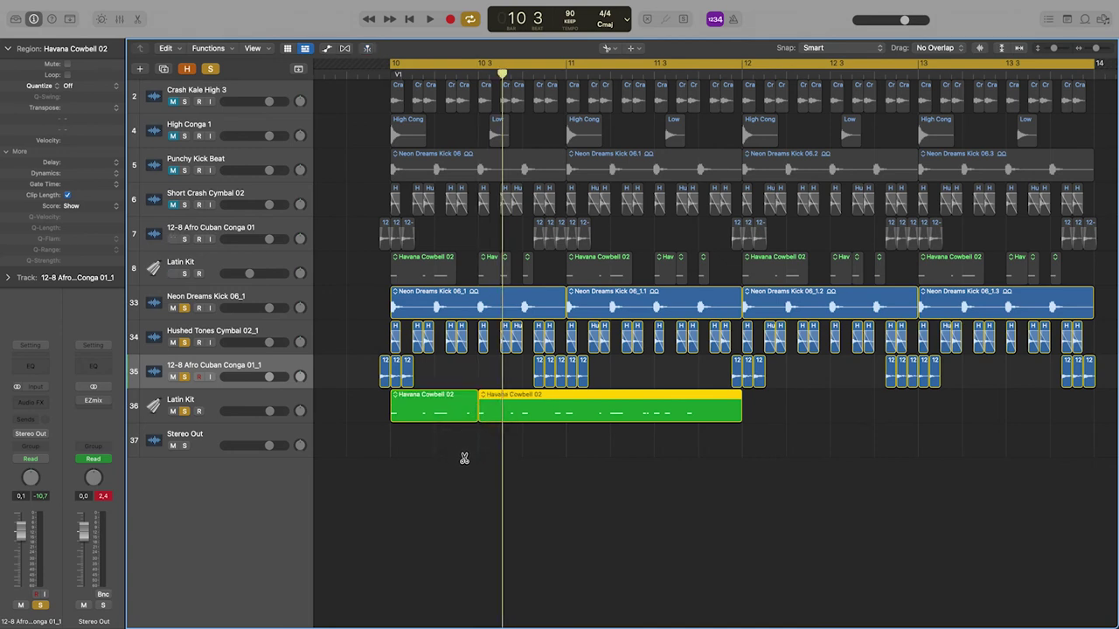
key("space")
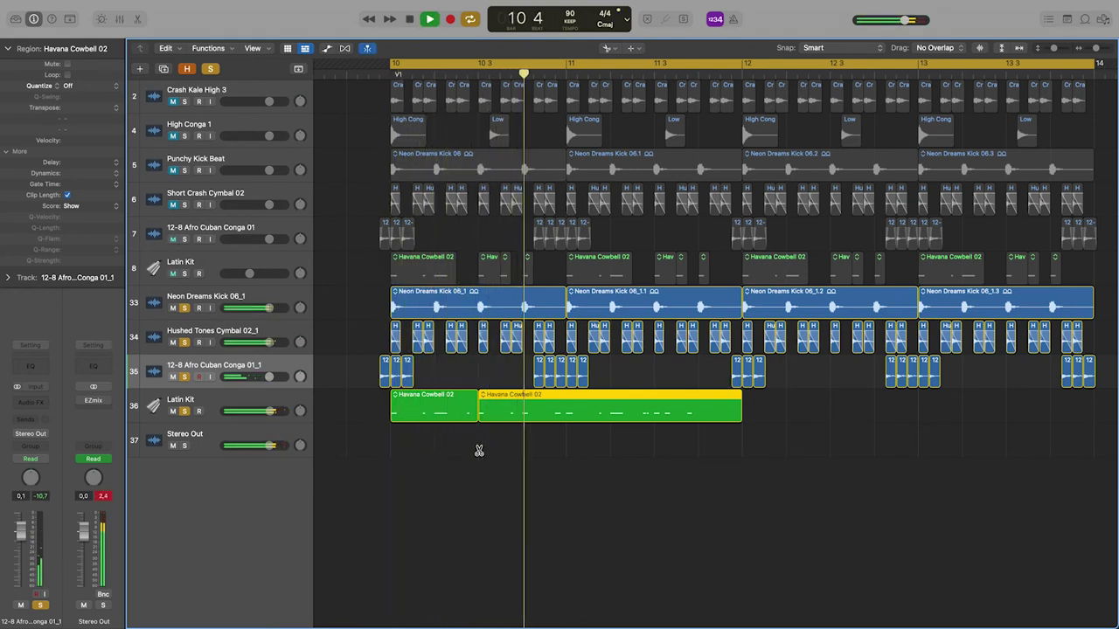
key("space")
left_click(521, 412)
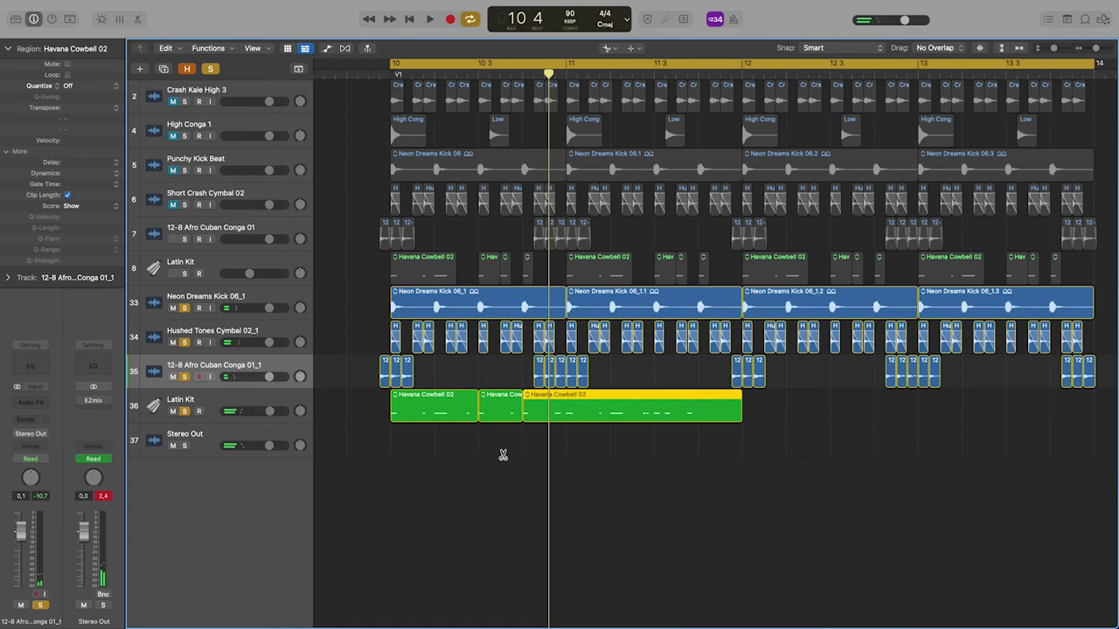
key("t")
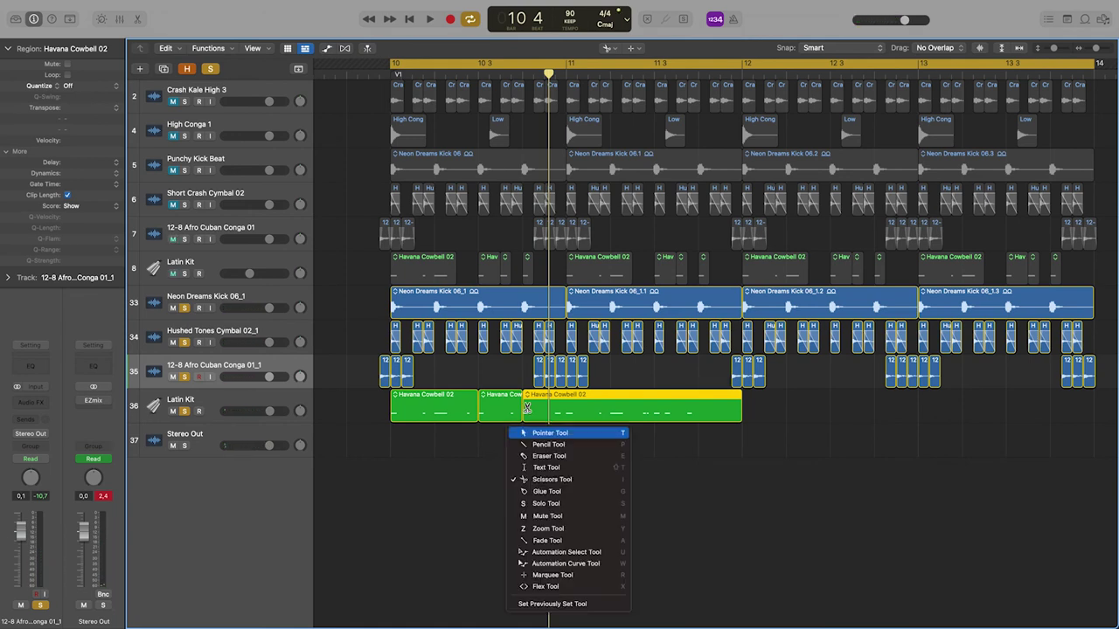
key("t")
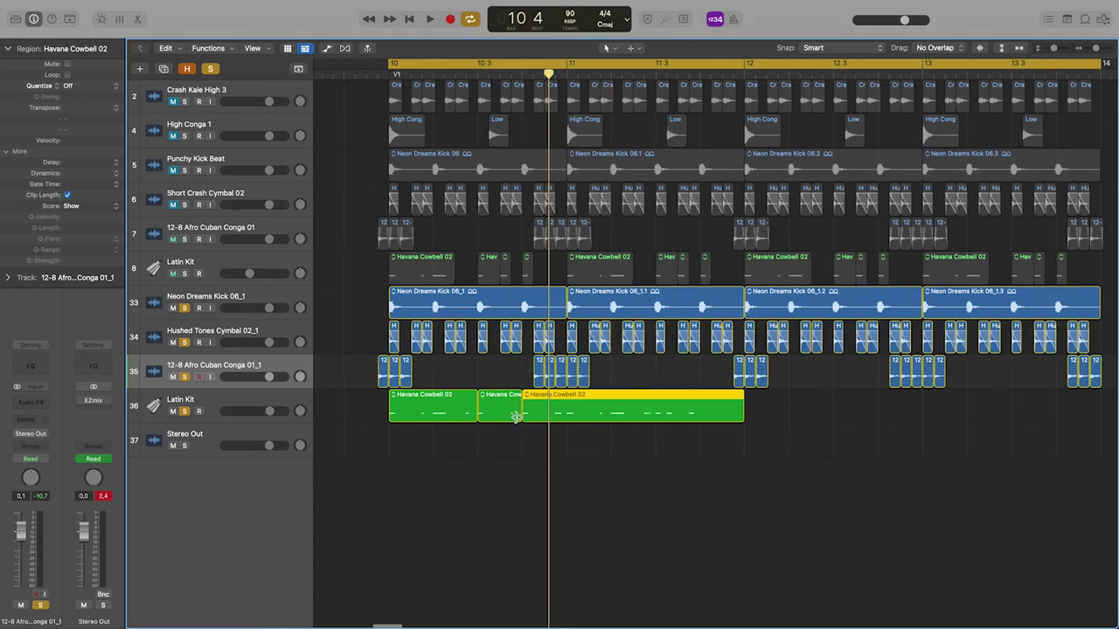
Shorten the cowbell piece at 10 3 so it ends at 10 3 3, and place a copy of it at 10 3 3.
scroll(517, 417, "up", 5)
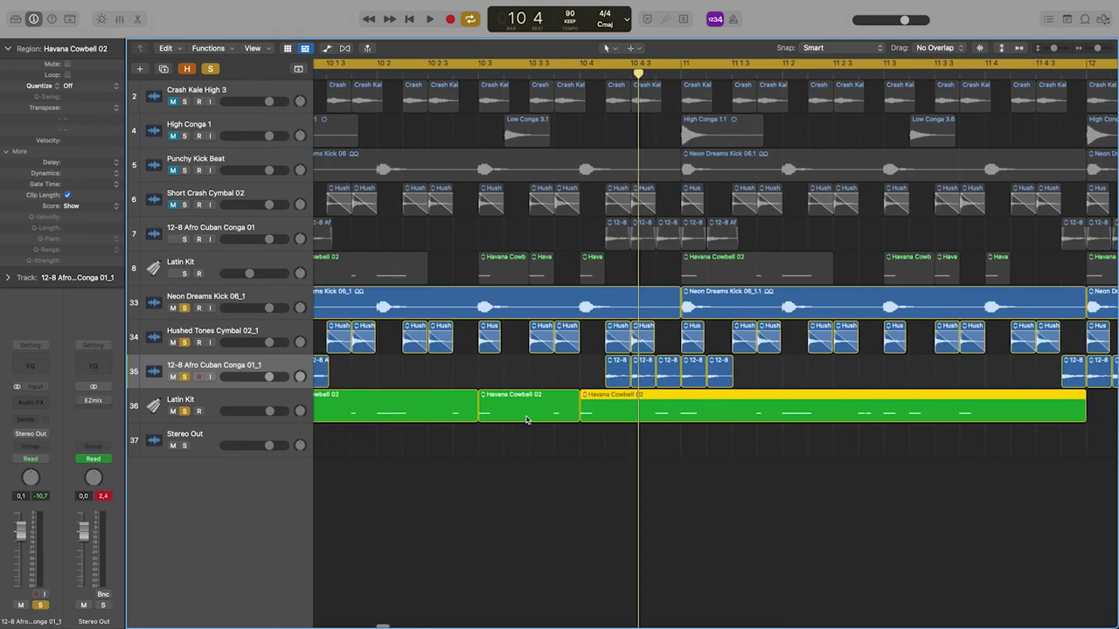
scroll(524, 417, "left", 3)
left_click_drag(642, 417, 590, 418)
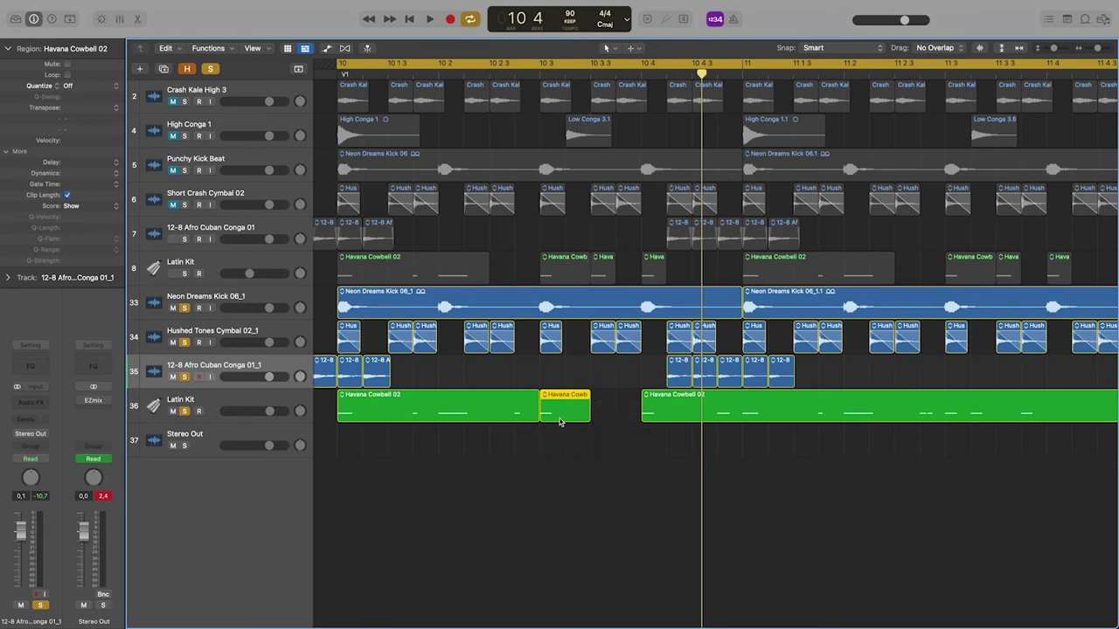
left_click_drag(551, 420, 600, 419)
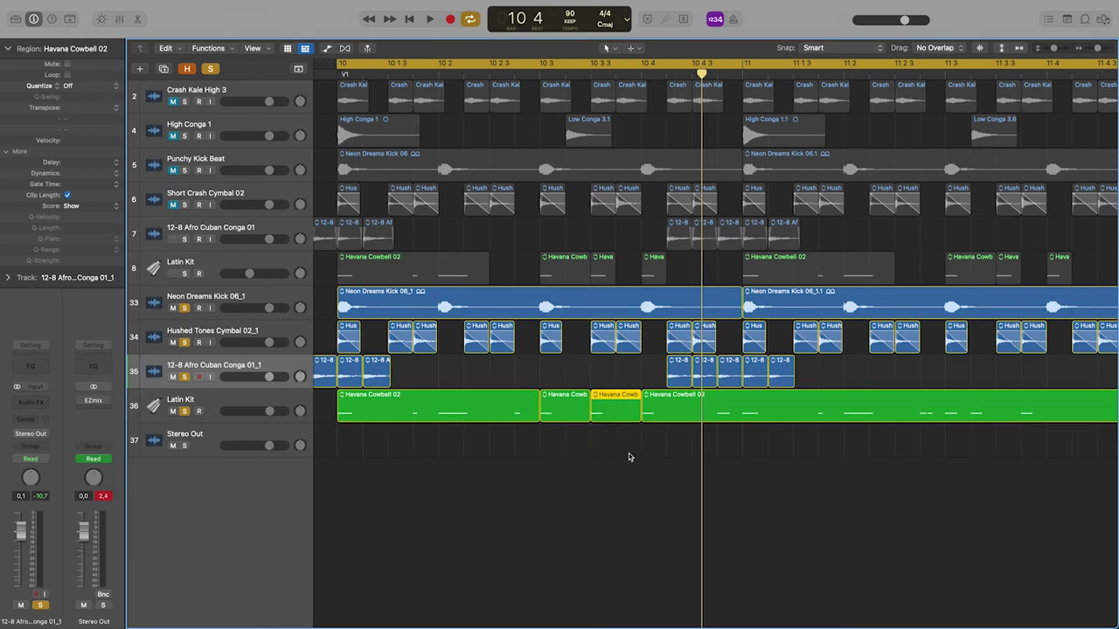
Trim the long cowbell piece starting at 10 4 so that it ends at 10 4 3.
scroll(718, 433, "right", 2)
key("super+Left")
key("super+Left")
key("super+Left")
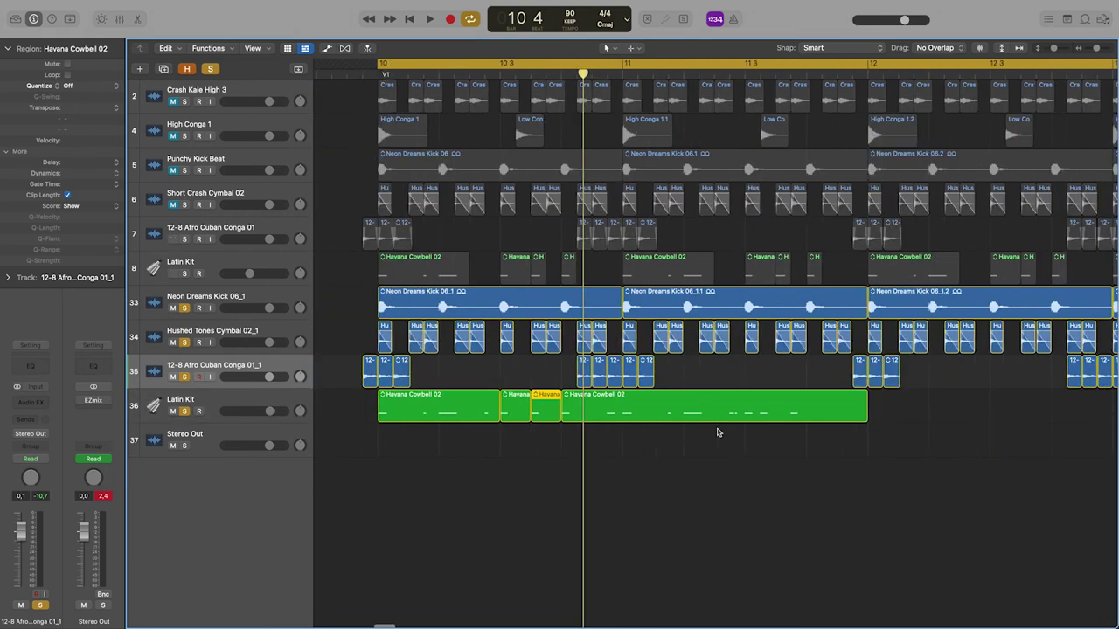
left_click_drag(793, 415, 575, 421)
key("super+Right")
key("super+Right")
key("super+Right")
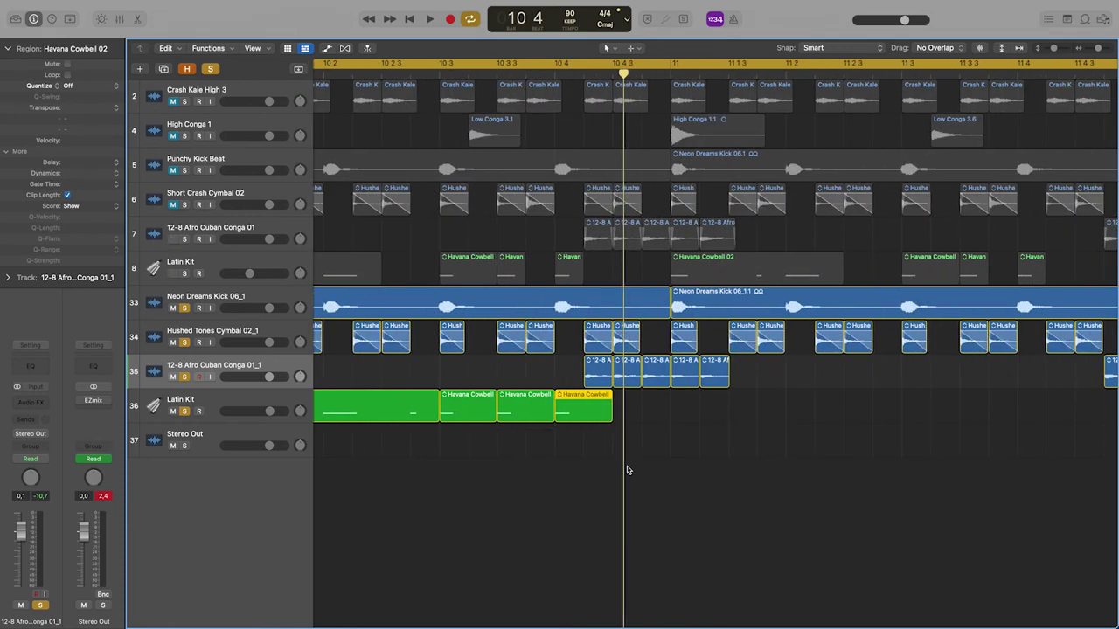
Play bar 10 to hear the edited cowbell pieces with the kick, cymbal and conga.
scroll(627, 470, "left", 5)
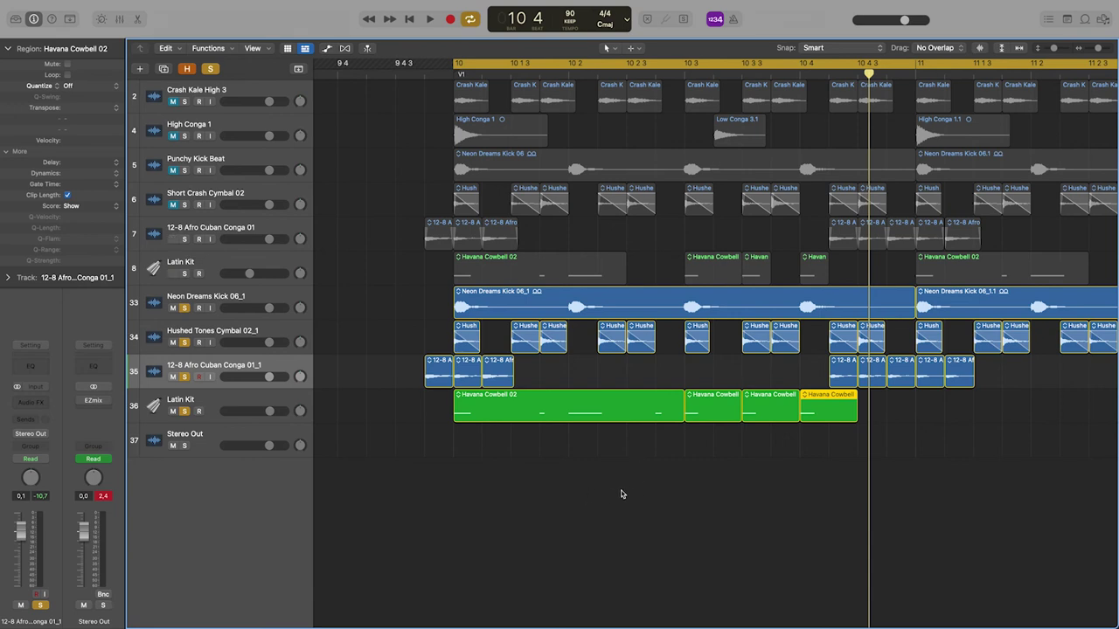
key("space")
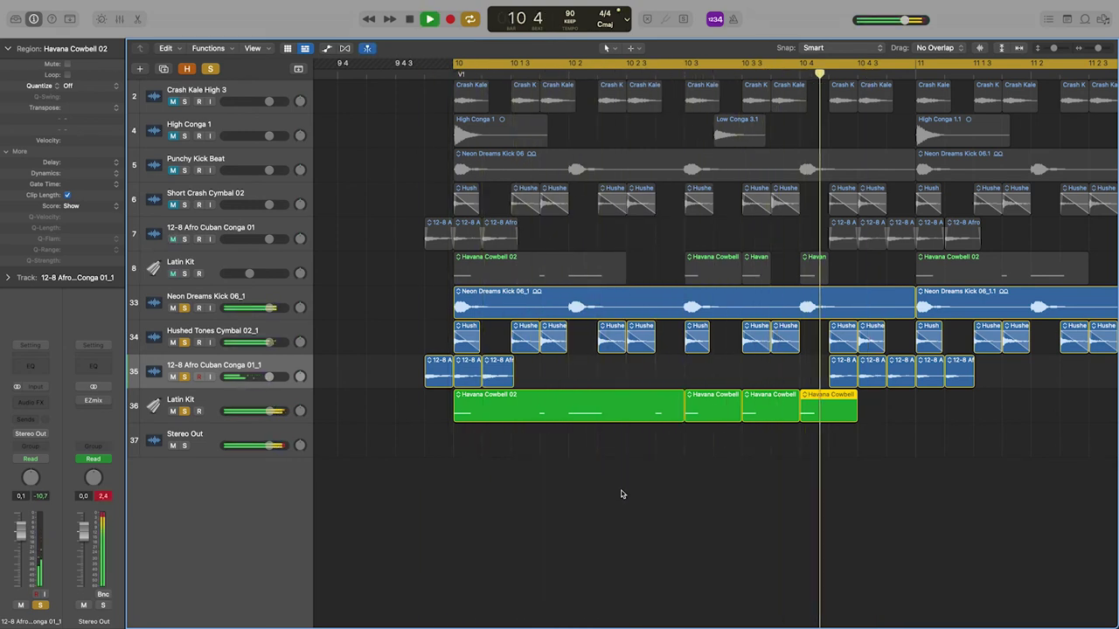
key("space")
scroll(766, 451, "right", 3)
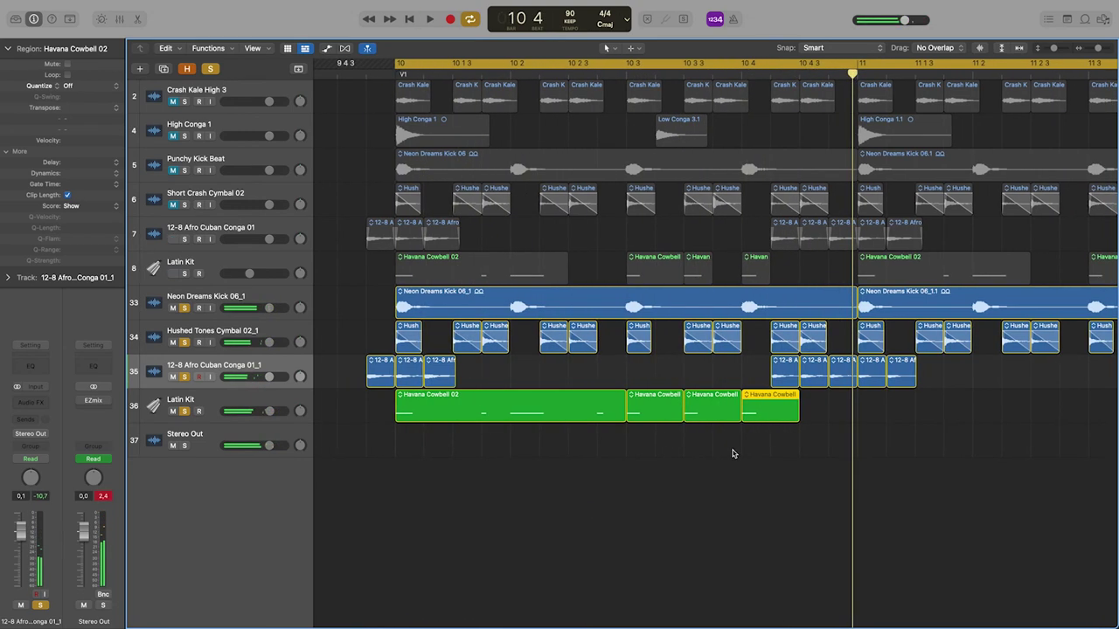
key("space")
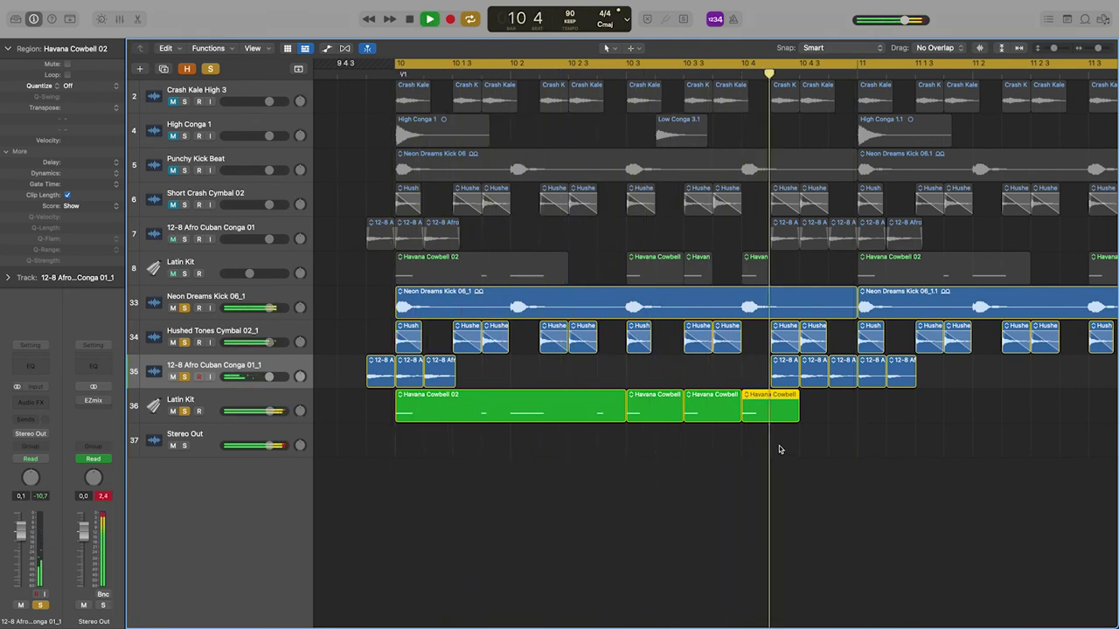
key("space")
Copy the four cowbell pieces of bar 10 to the start of bar 11 on the same track.
left_click_drag(769, 442, 890, 416)
scroll(670, 460, "right", 5)
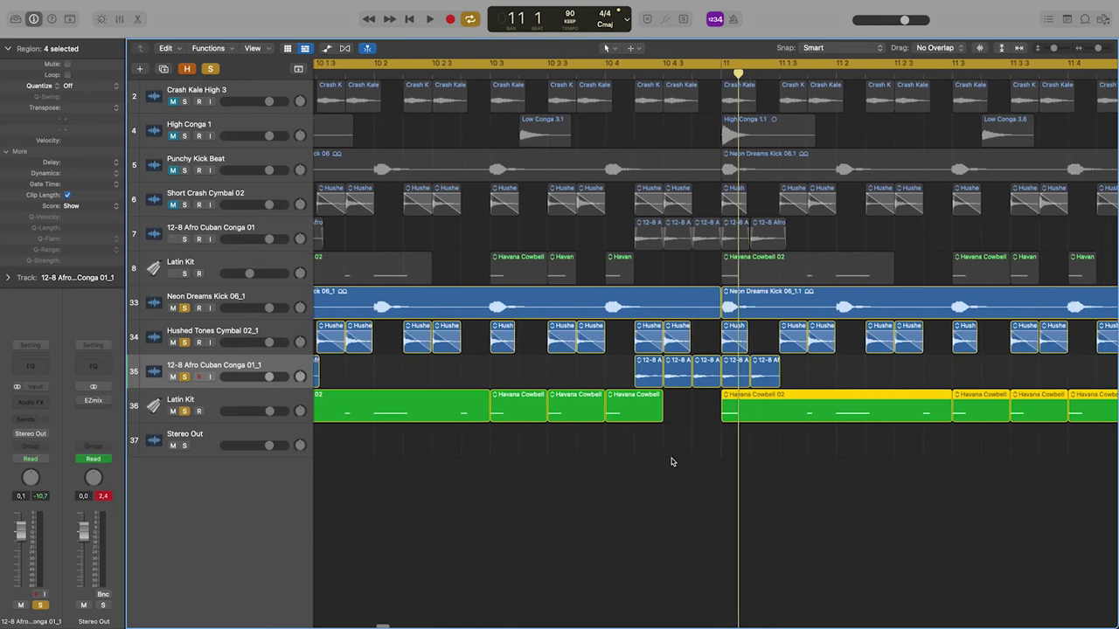
left_click(833, 446)
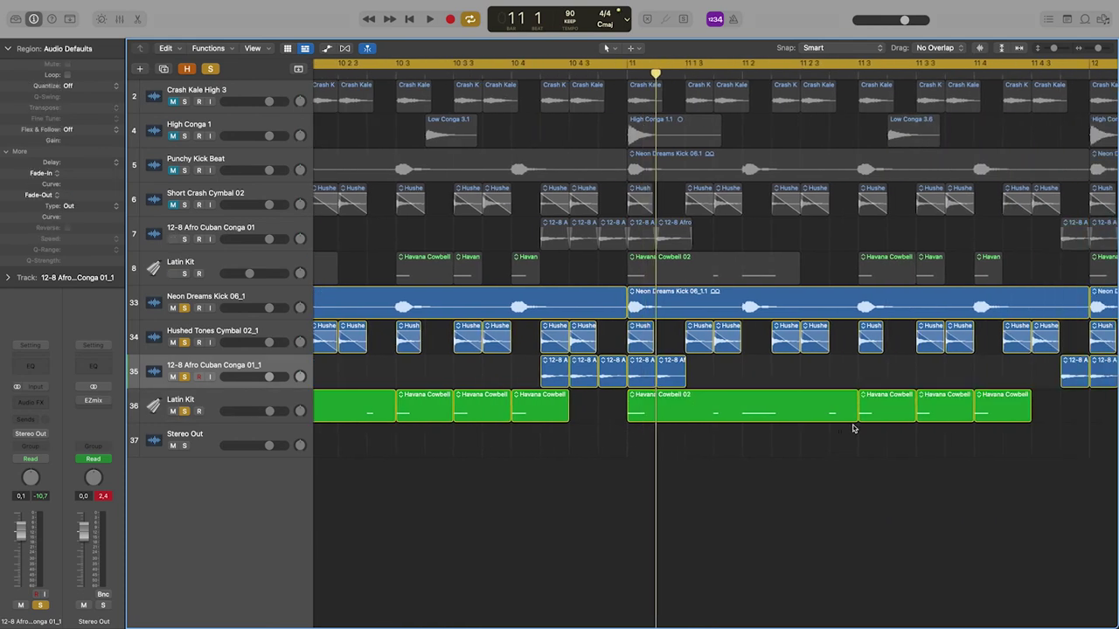
Shorten the first cowbell piece of bar 11 so it ends at about 11 2 4, and play bars 10 and 11.
left_click_drag(855, 419, 824, 419)
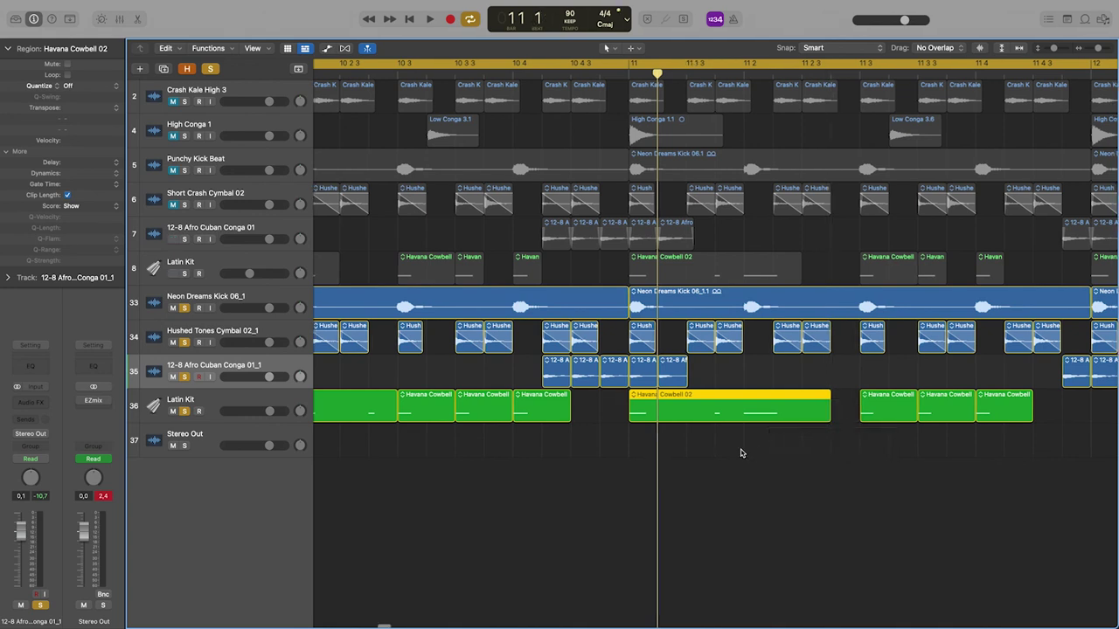
scroll(739, 453, "left", 3)
scroll(741, 453, "down", 5)
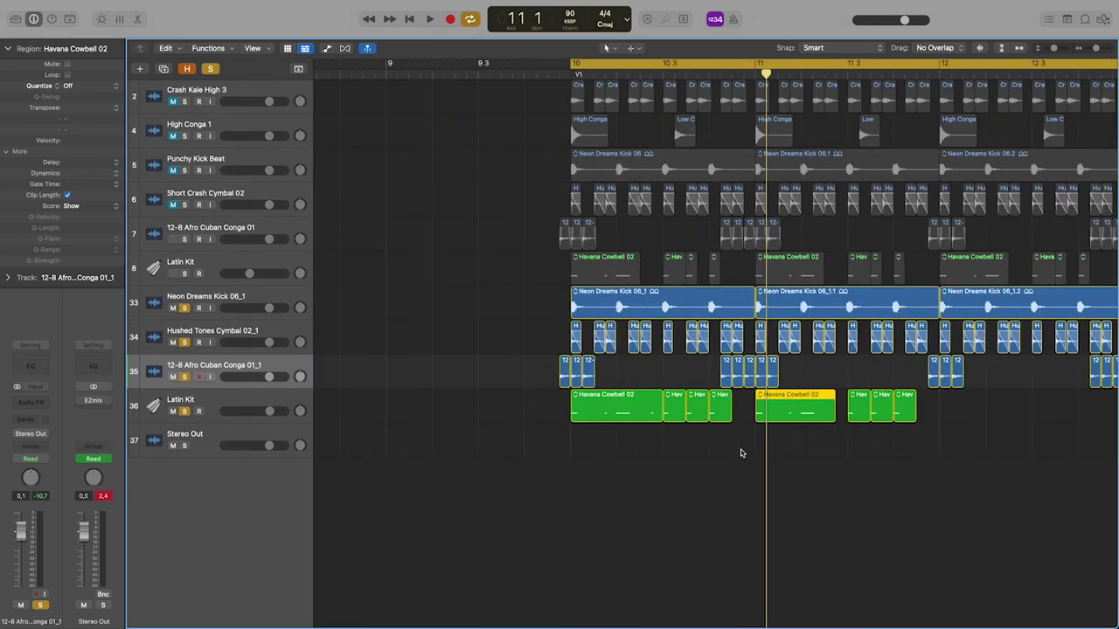
key("space")
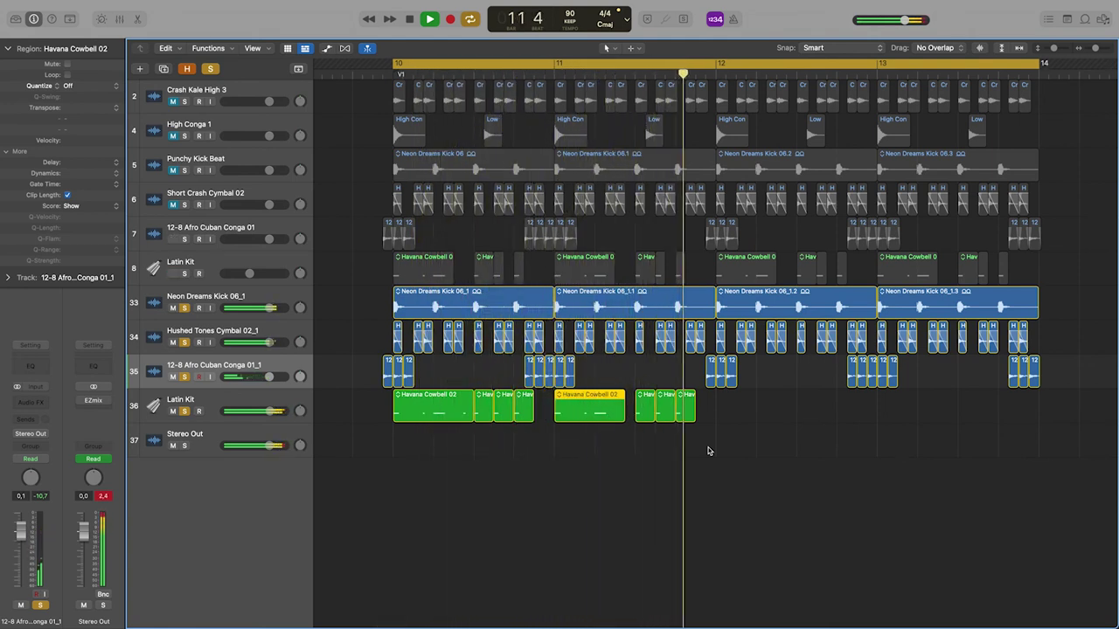
key("space")
Copy the four cowbell pieces of bar 10 to the starts of bars 12 and 13, play the groove and save the project.
left_click_drag(690, 437, 419, 414)
left_click(639, 440)
left_click_drag(686, 437, 909, 412)
key("space")
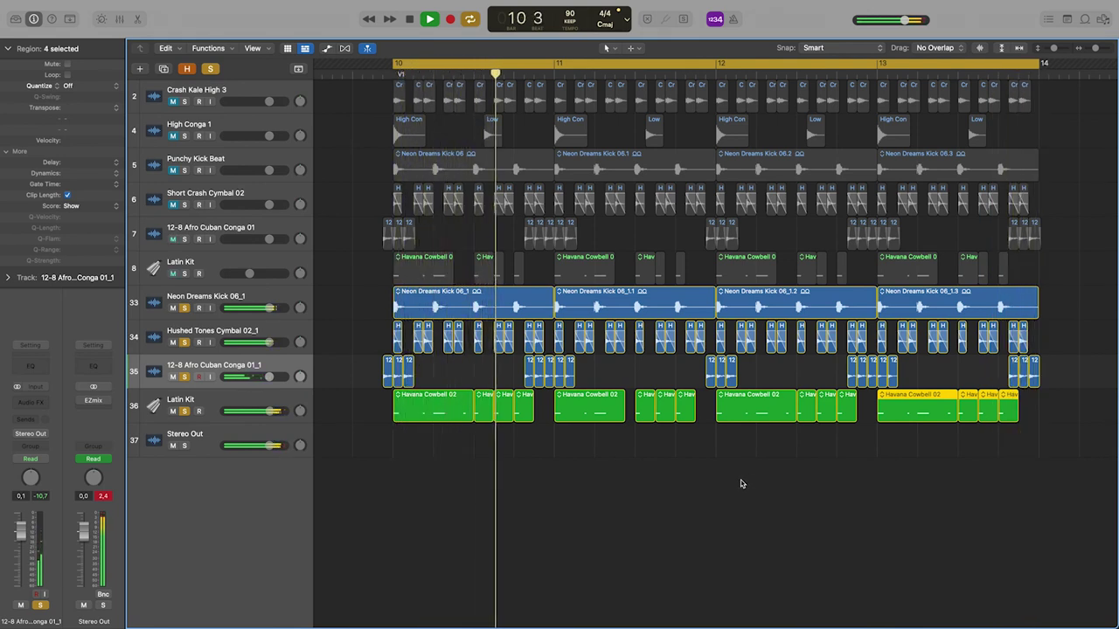
key("space")
key("super+s")
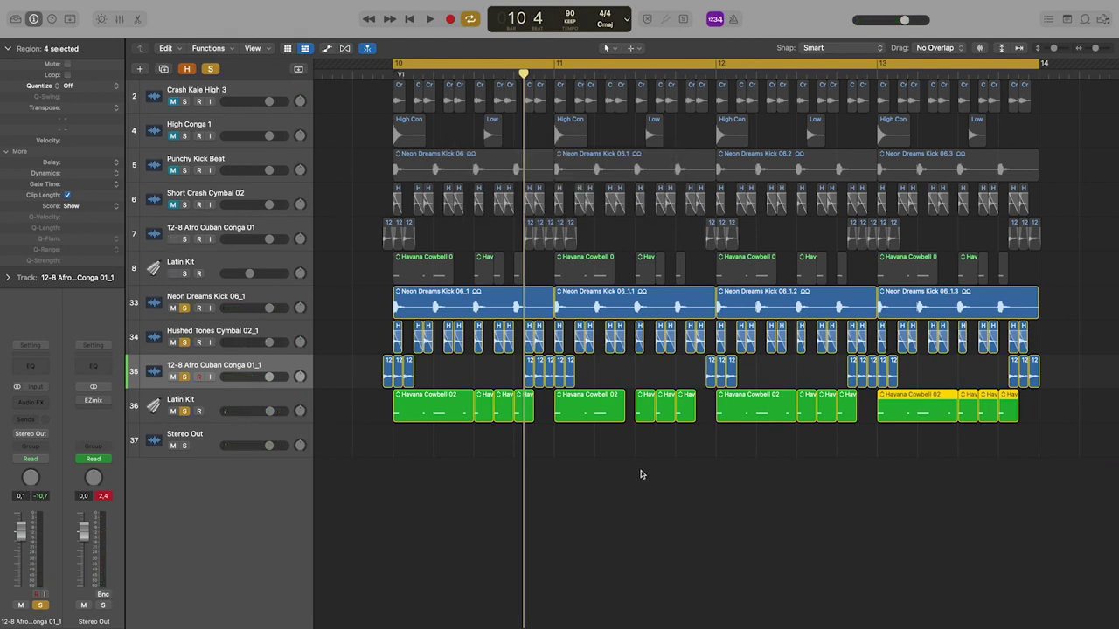
key("space")
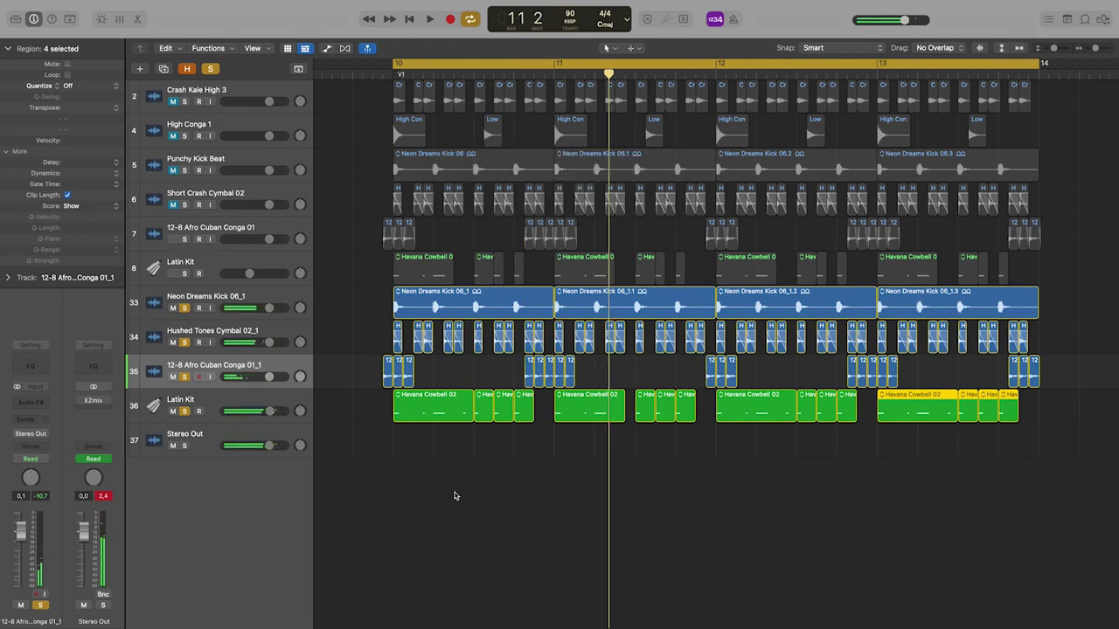
Create a new instrument track below Latin Kit with the Keyboards patch Cheap Organ, and record an organ part over the groove.
left_click(254, 406)
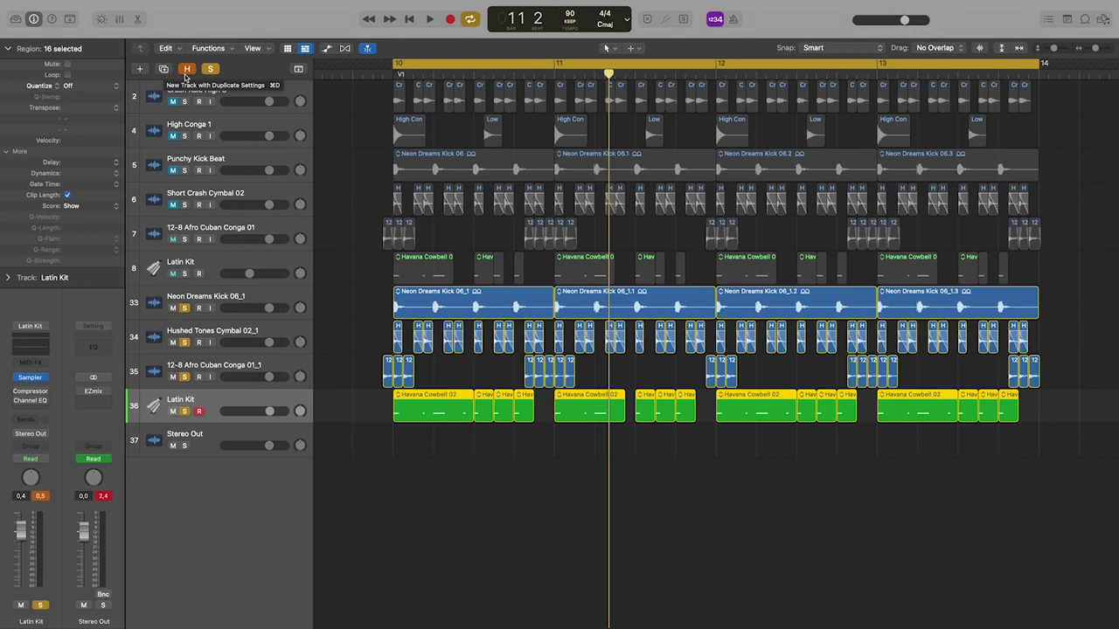
left_click(15, 19)
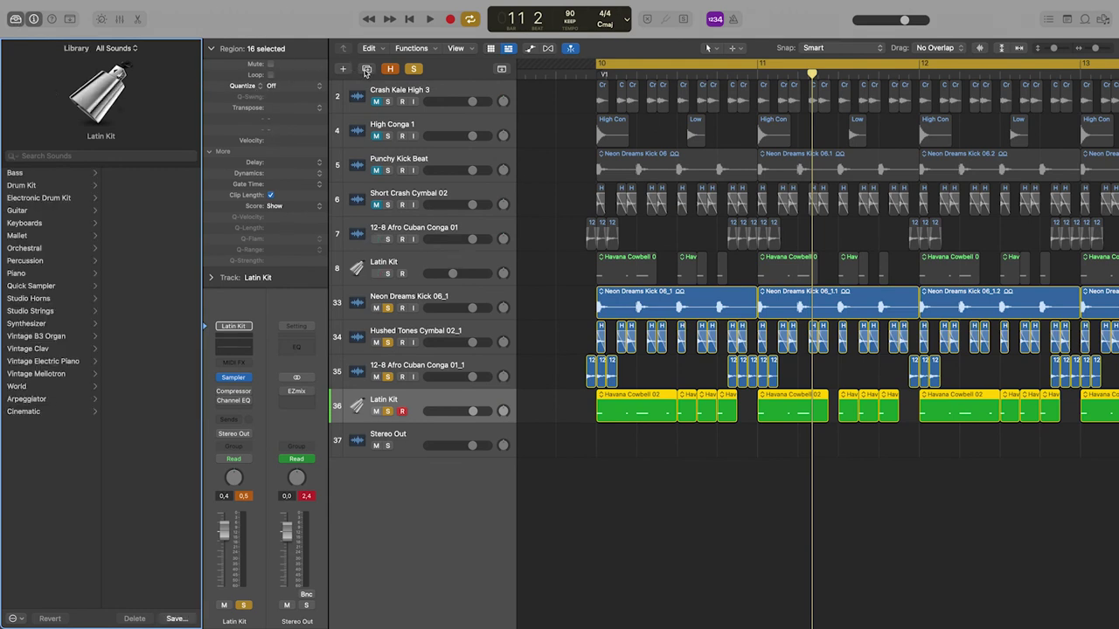
left_click(365, 70)
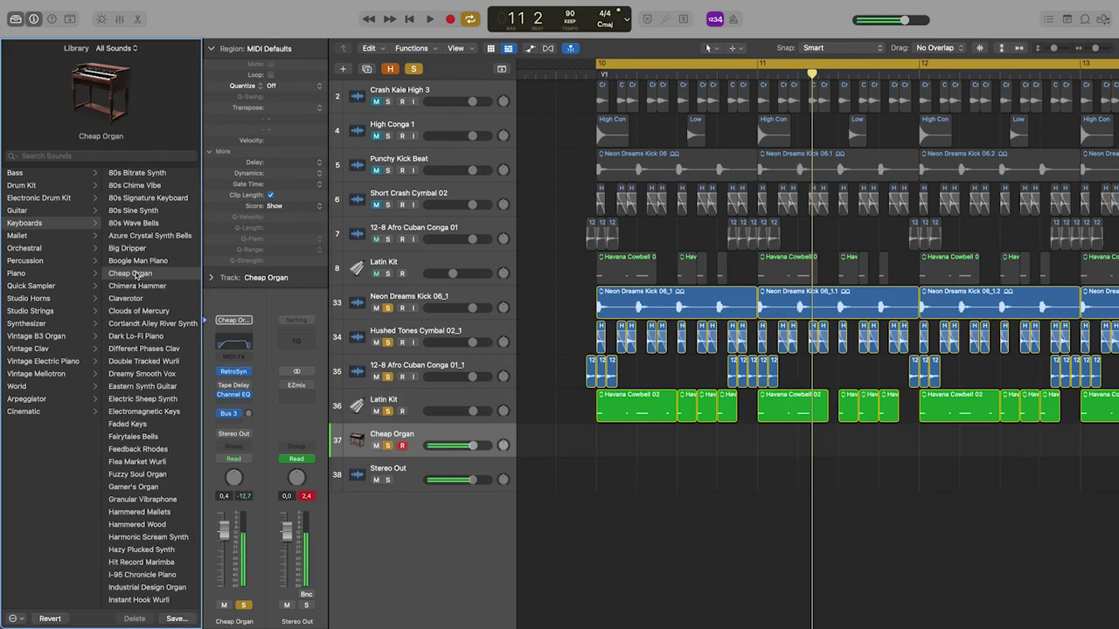
key("r")
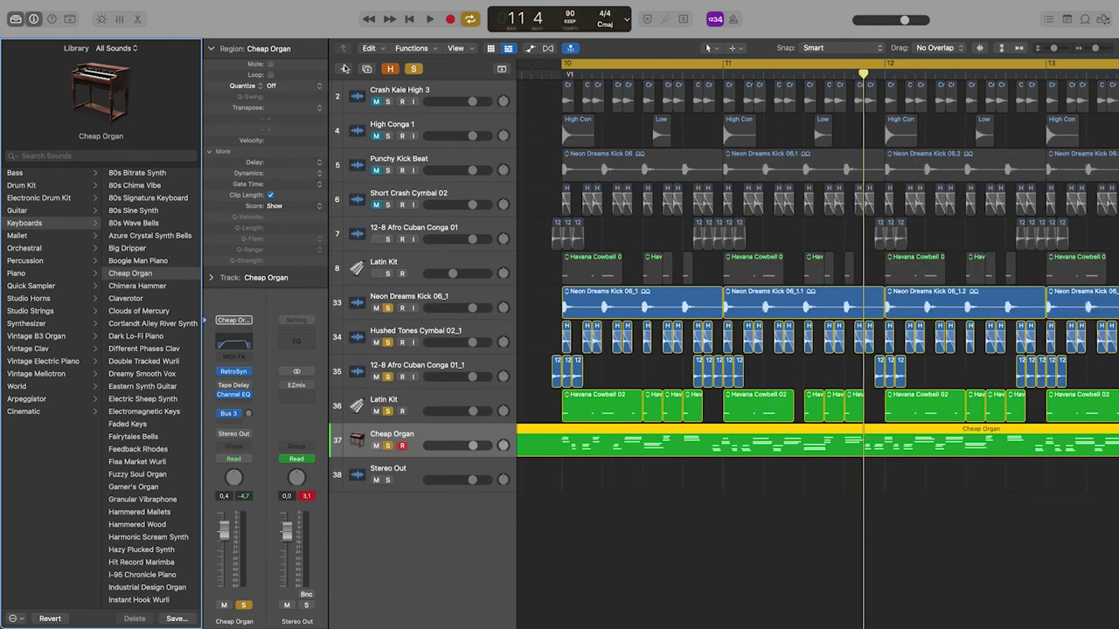
Create a Guitar or Bass track named bass with the Clean Bass patch Hi-Fi DI, and record a bass line over bars 10 to 13.
left_click(344, 68)
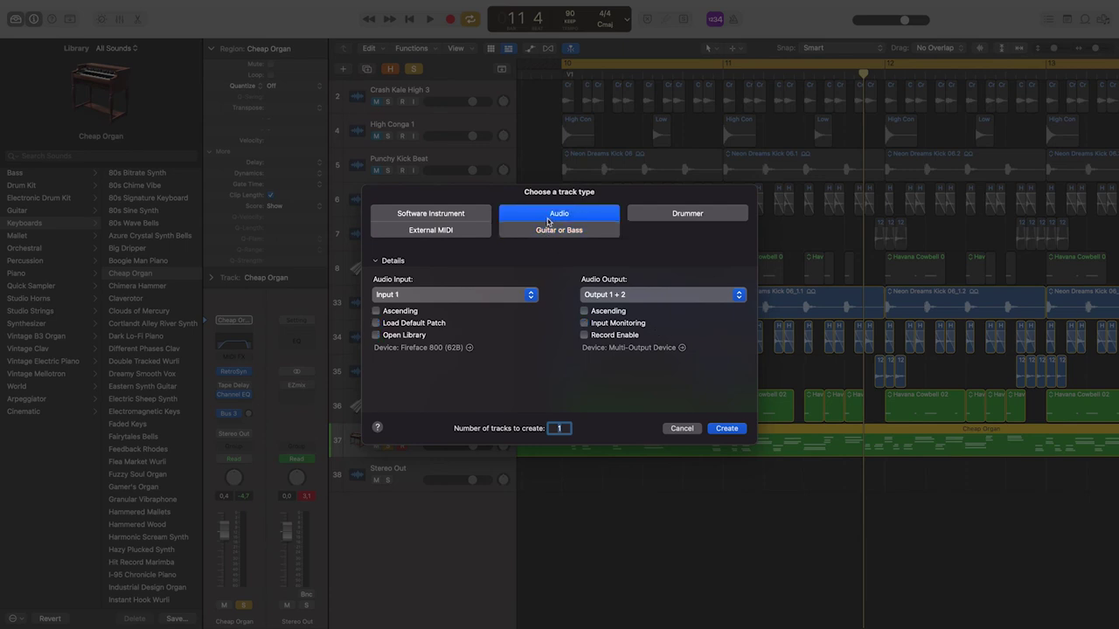
left_click(551, 232)
key("Return")
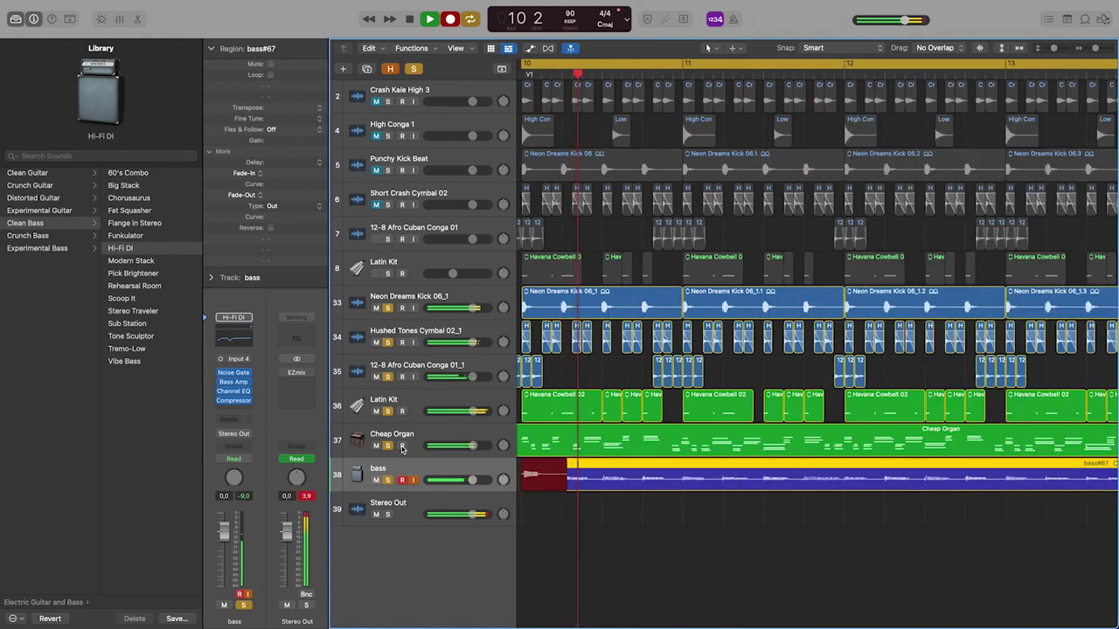
key("space")
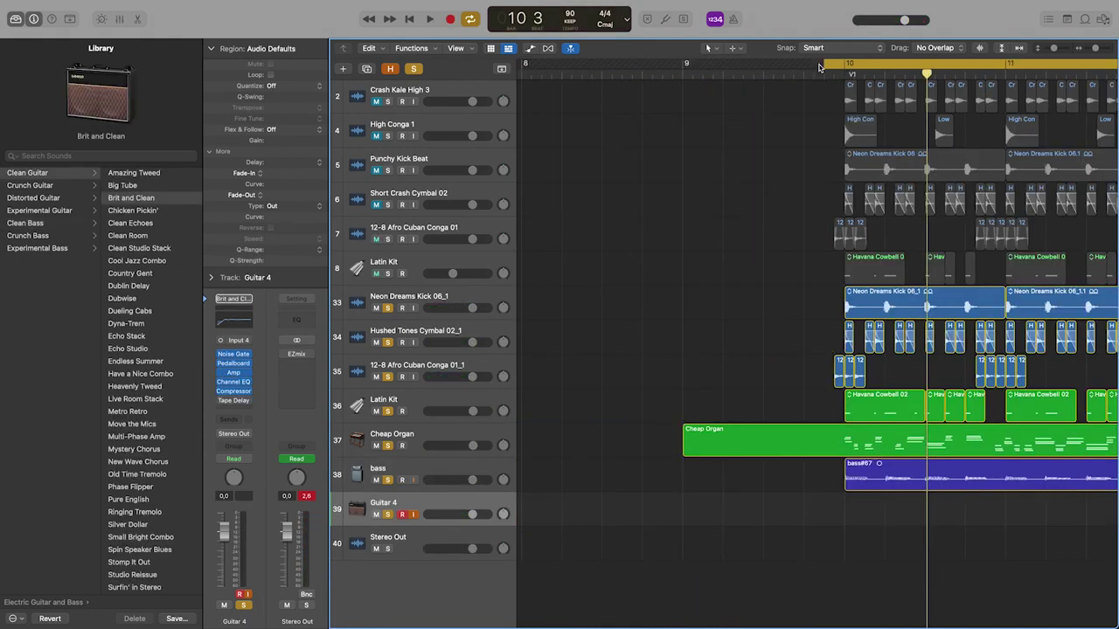
Record a guitar part on the Guitar 4 track with the Brit and Clean patch over the four-bar groove.
key("r")
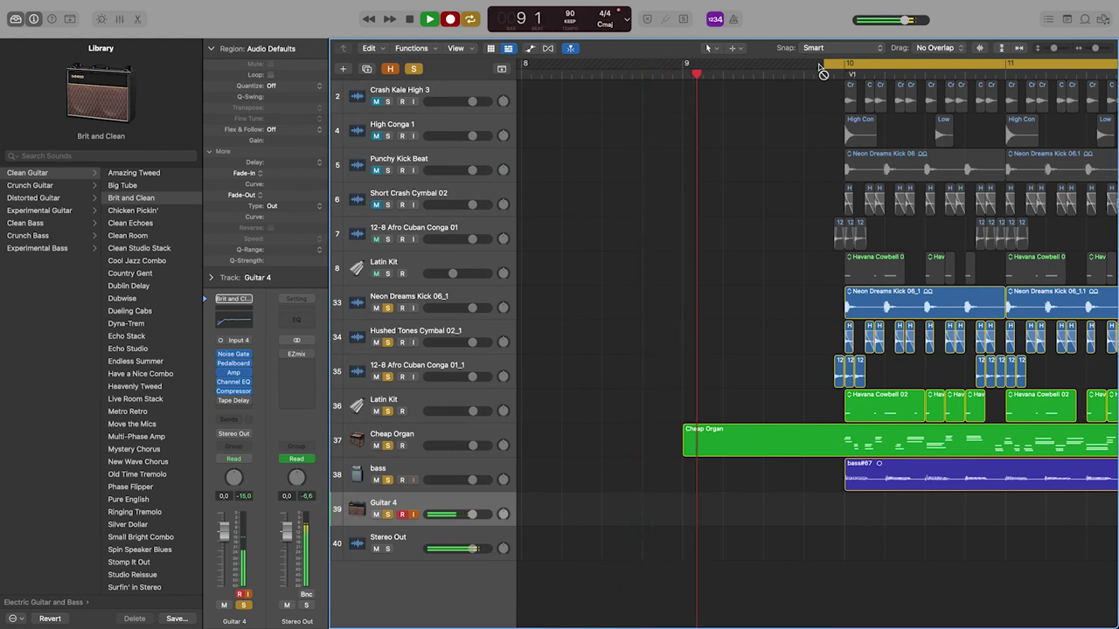
key("space")
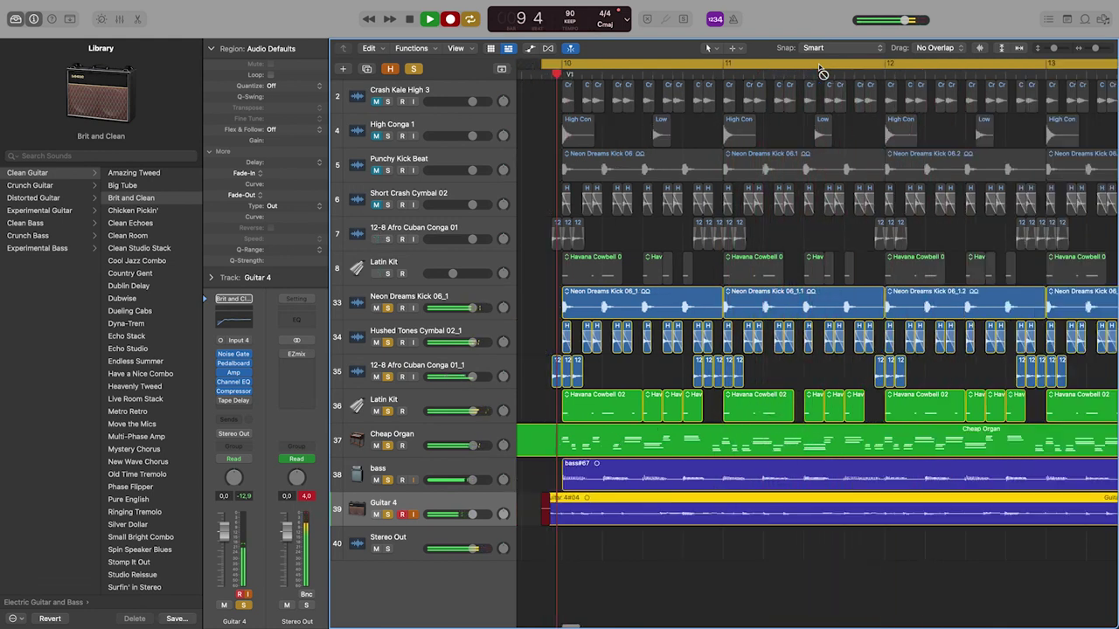
key("space")
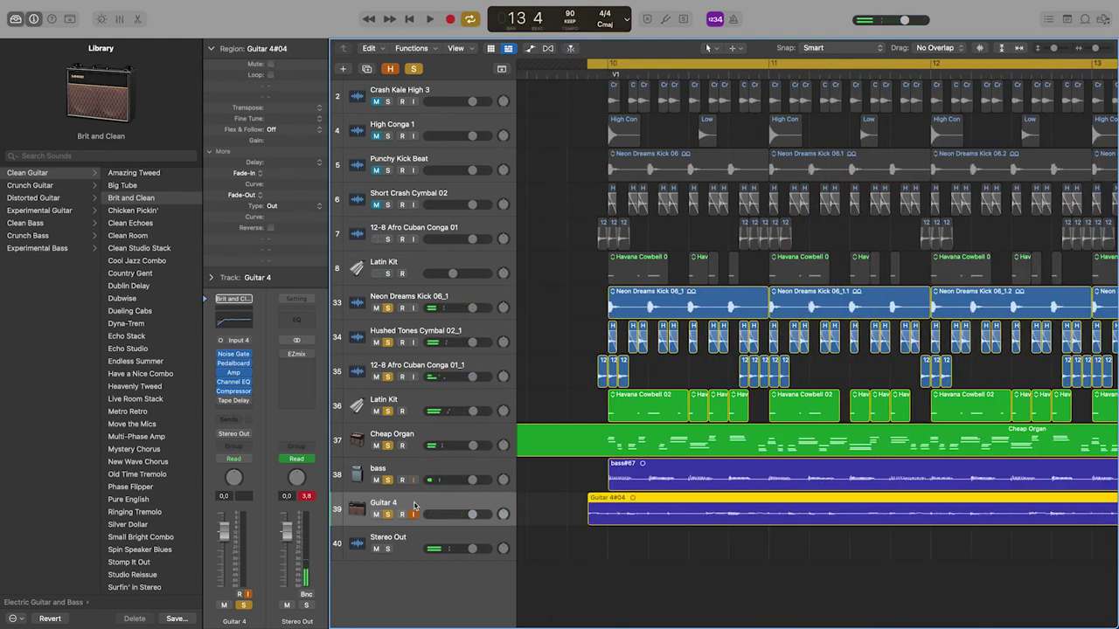
Record a second guitar on a duplicated track with the Clean Studio Stack patch, and pan Guitar 4 to -64 before unsoloing everything.
left_click(365, 69)
key("r")
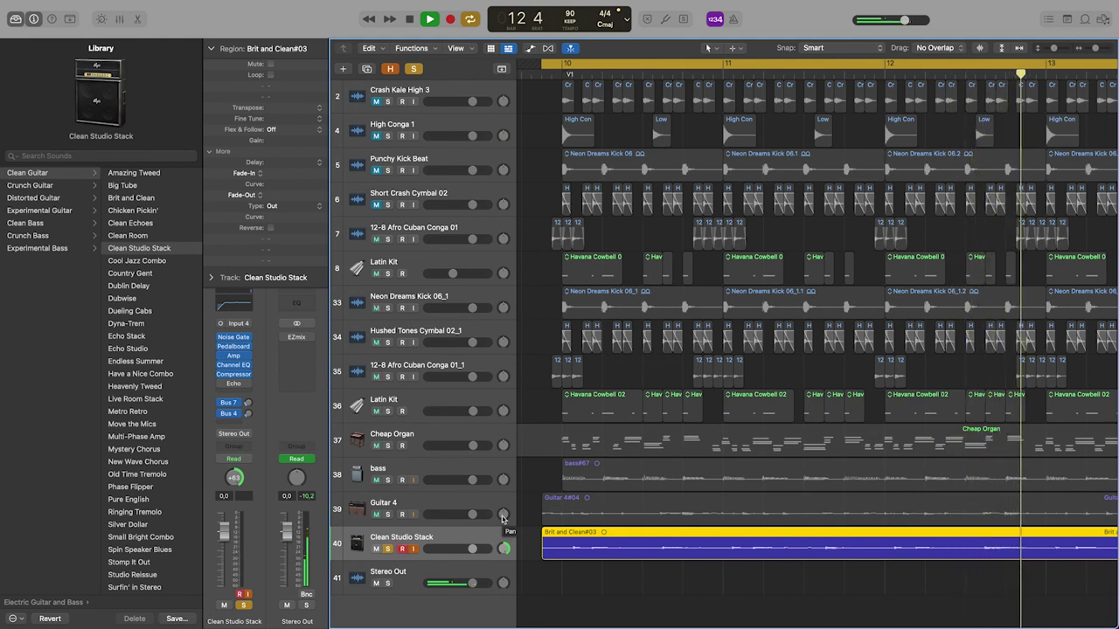
left_click_drag(503, 519, 483, 611)
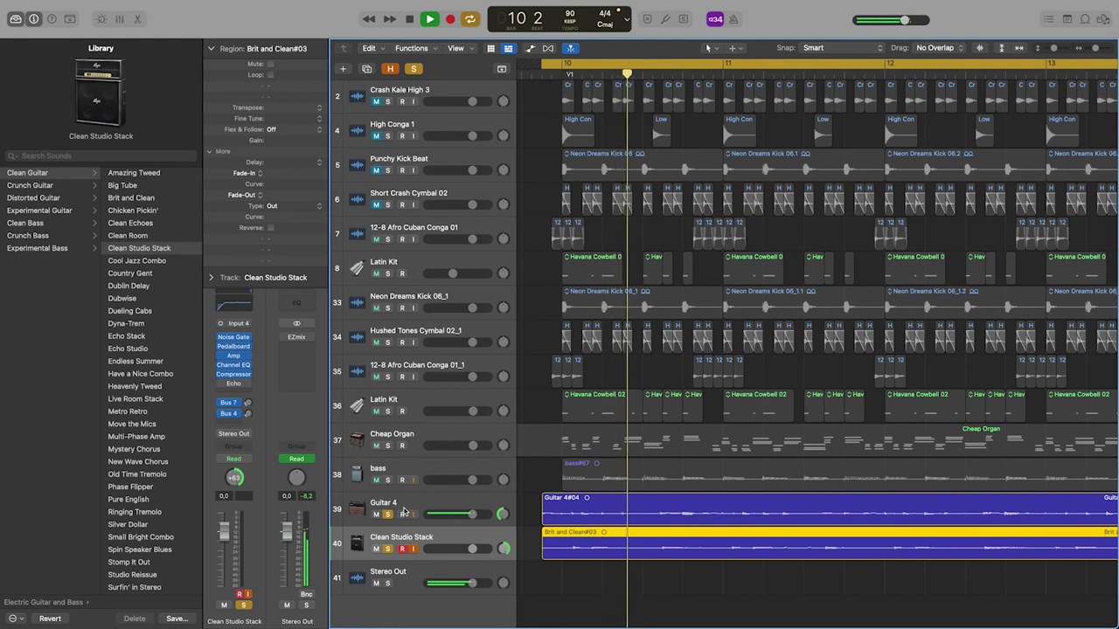
left_click(414, 69)
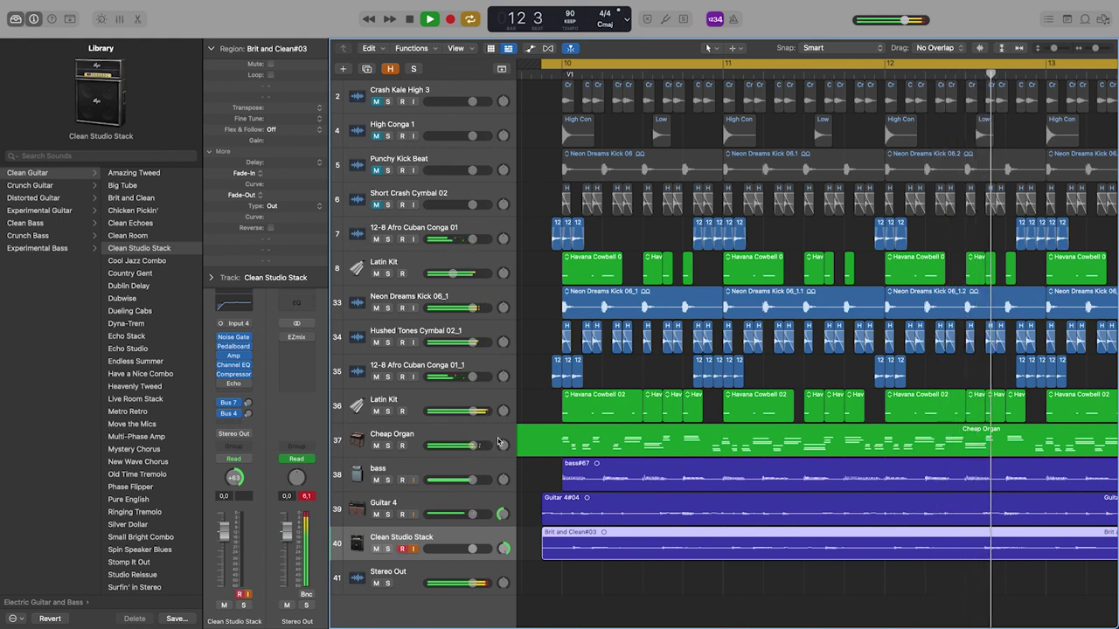
Change the Cheap Organ track's patch to 80s Sine Synth and play it soloed.
left_click(454, 440)
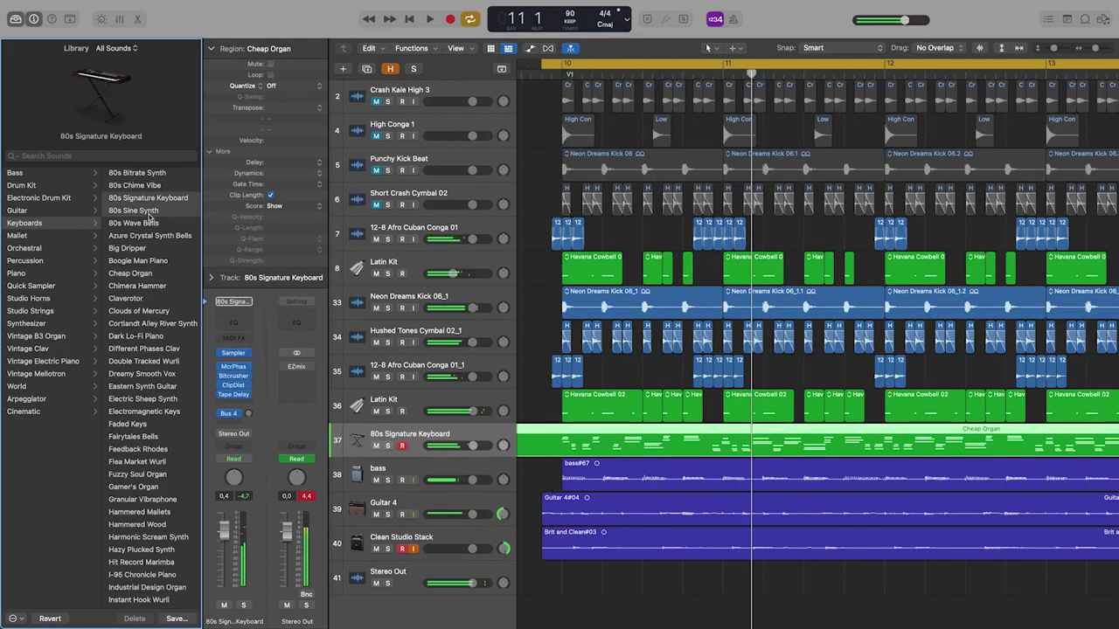
left_click(388, 446)
key("space")
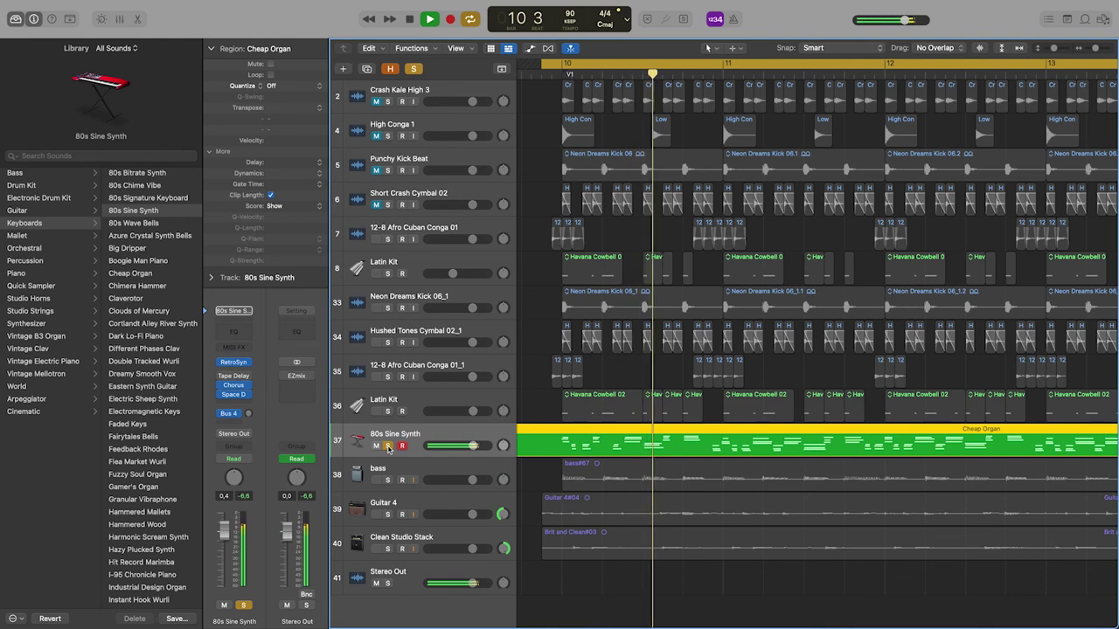
Open the Cheap Organ region in the Piano Roll, and lower the unsoloed 80s Sine Synth track to -5.3 dB.
double_click(618, 444)
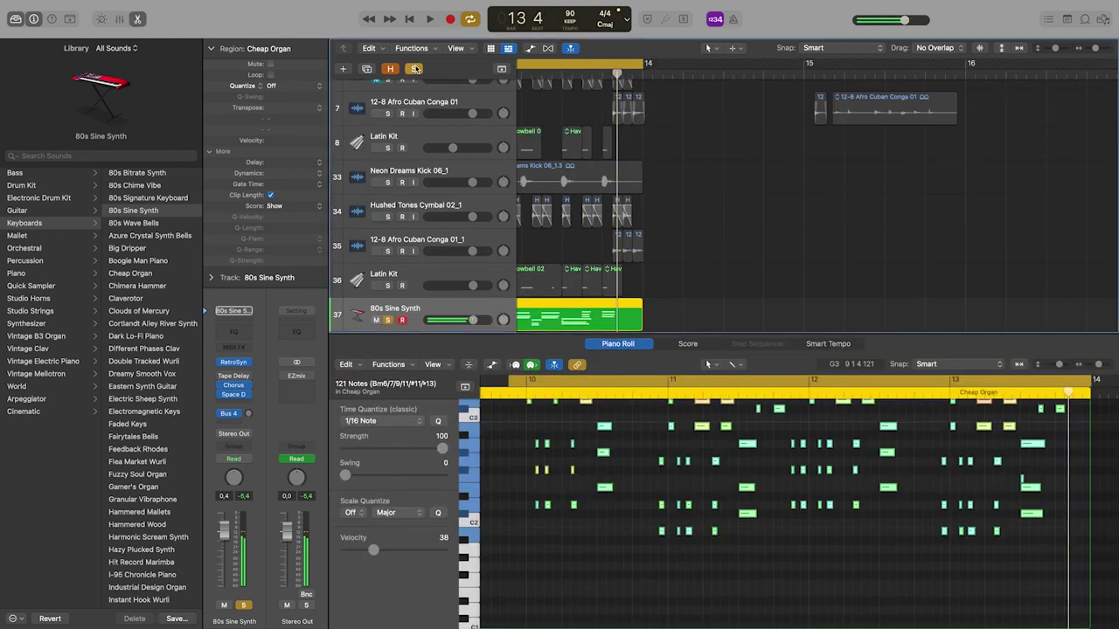
left_click(415, 69)
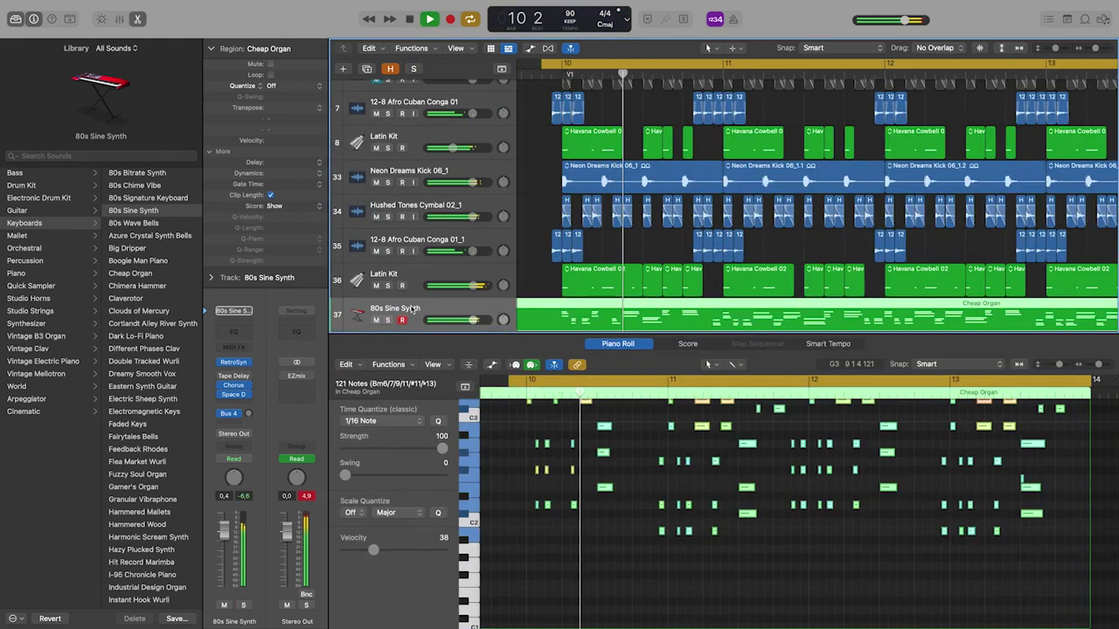
left_click_drag(471, 321, 458, 320)
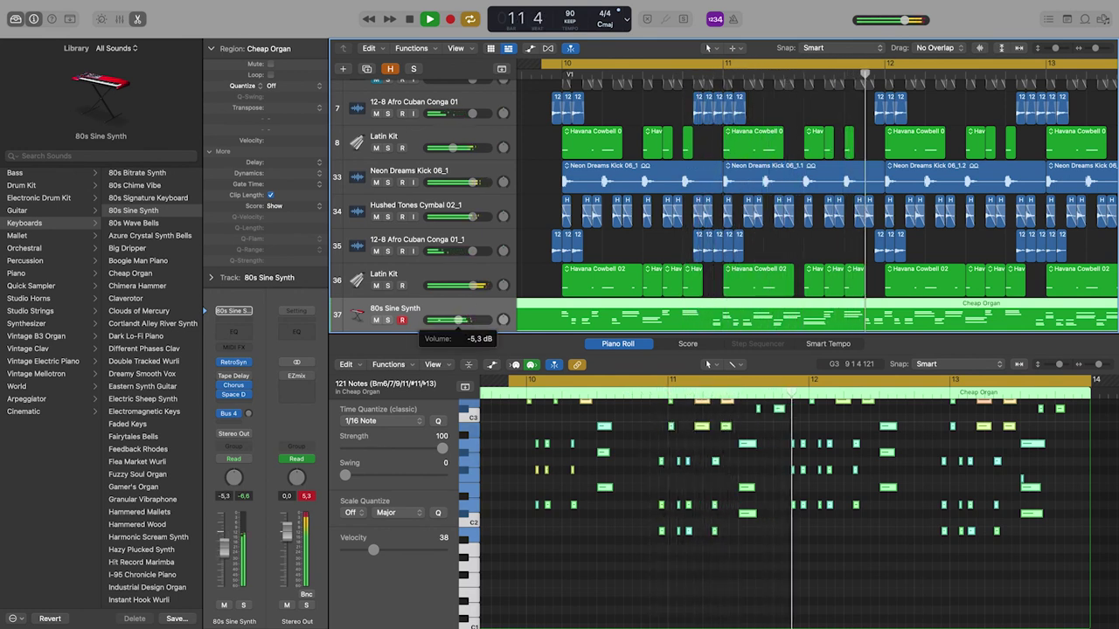
Balance the mix: kick -1.9 dB, cymbal -8.4 dB, conga -3.6 dB panned -31, lower Latin Kit -10.8 dB panned +22, both guitars -3.4 dB.
key("x")
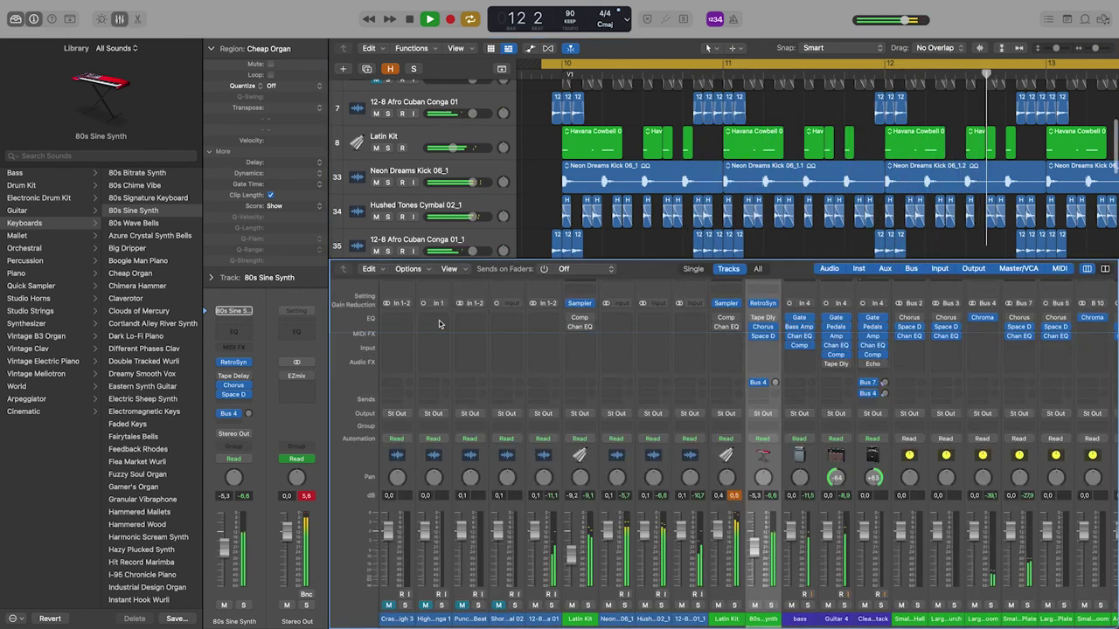
key("x")
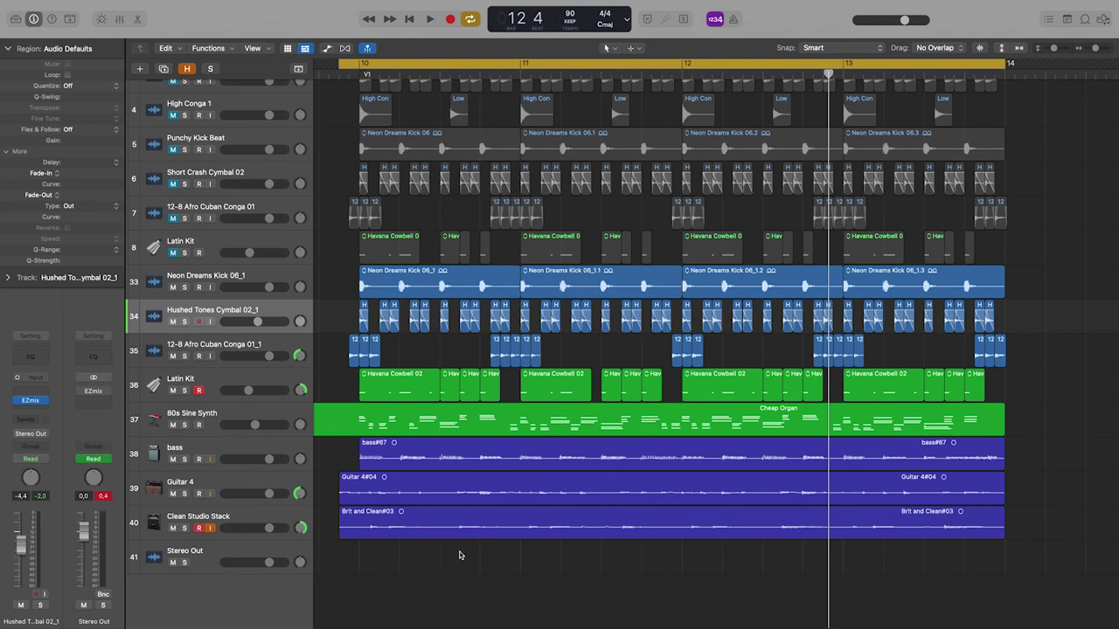
key("x")
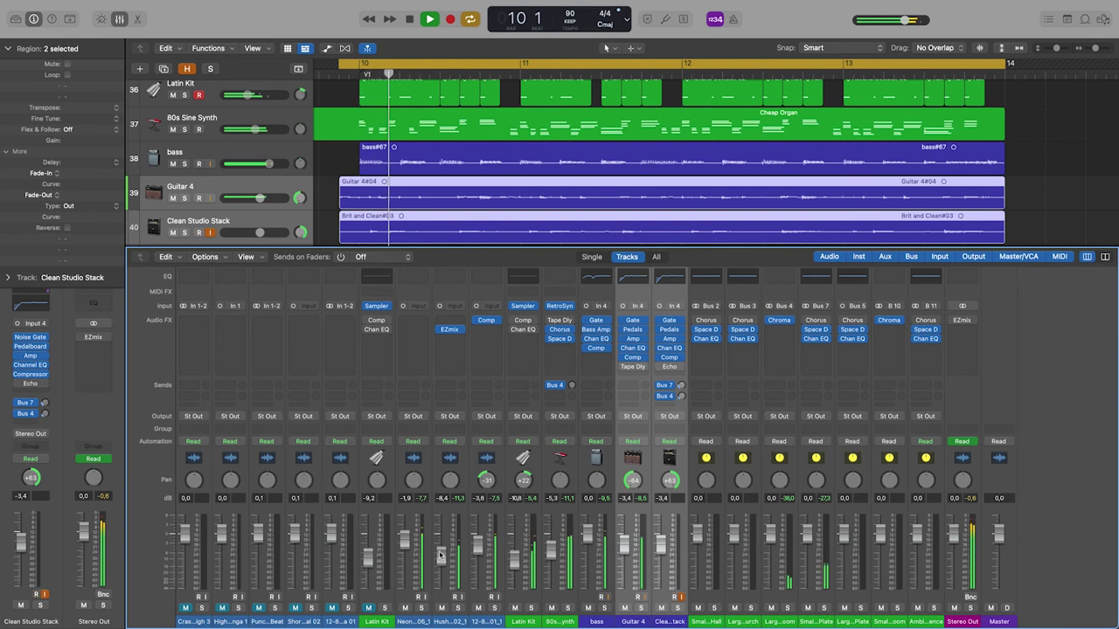
key("space")
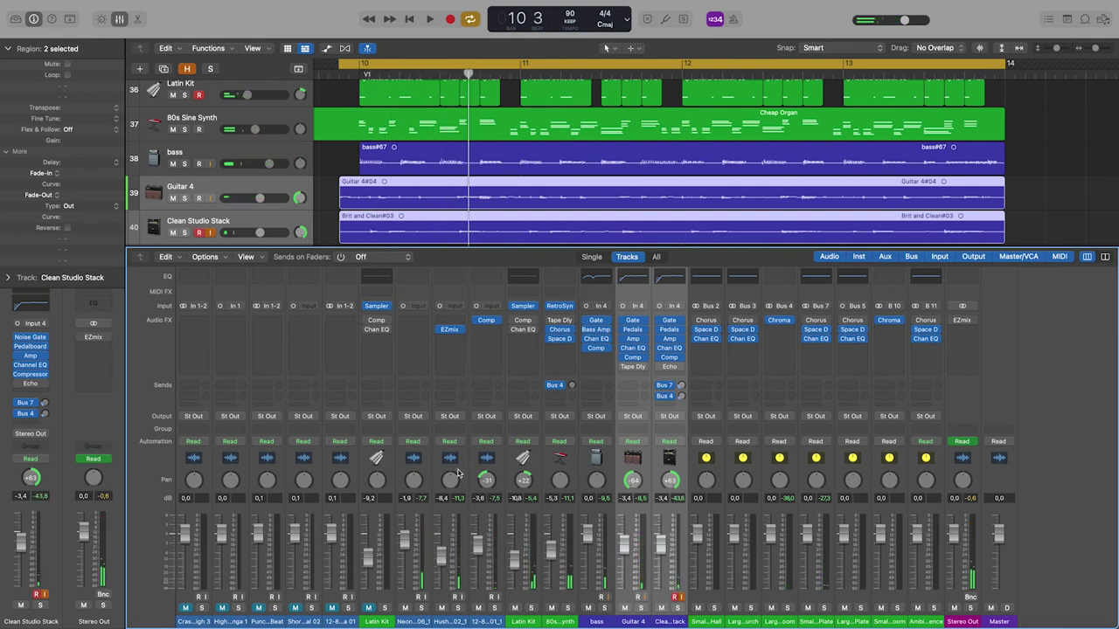
key("x")
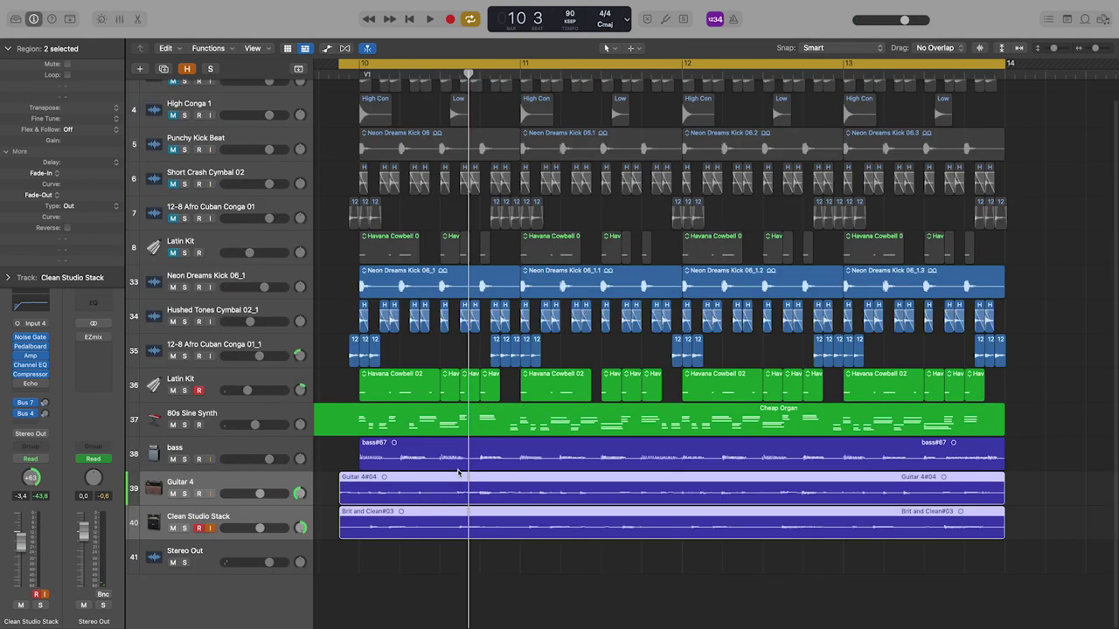